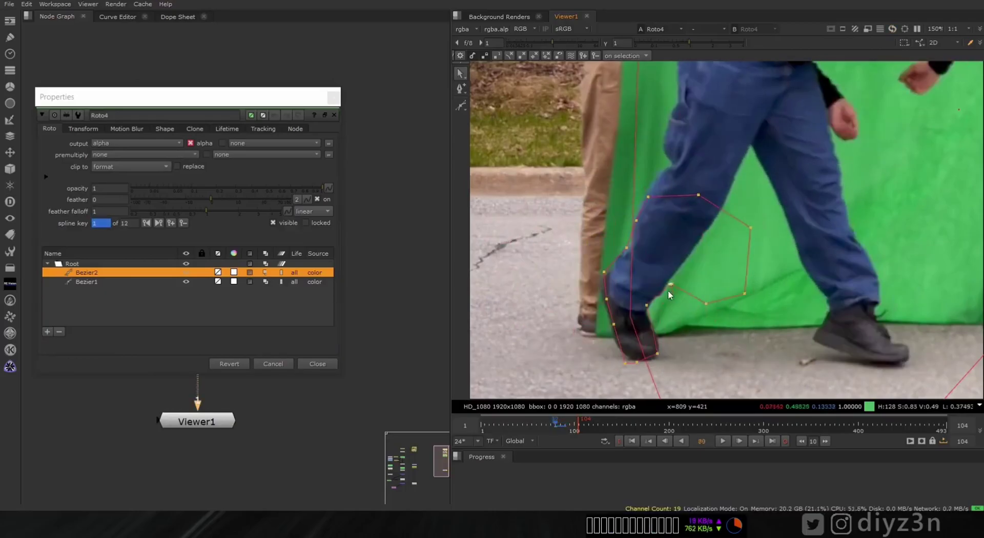
Step through the frames around 82 to 90 to check the Bezier2 outline on the trailing leg, and inspect the Roto4 alpha
key(Right)
key(Right)
key(Right)
key(Right)
key(Right)
key(Right)
key(Right)
key(Right)
key(Right)
key(Right)
key(Right)
key(Left)
key(Left)
key(Left)
key(Left)
key(Left)
key(Left)
key(Left)
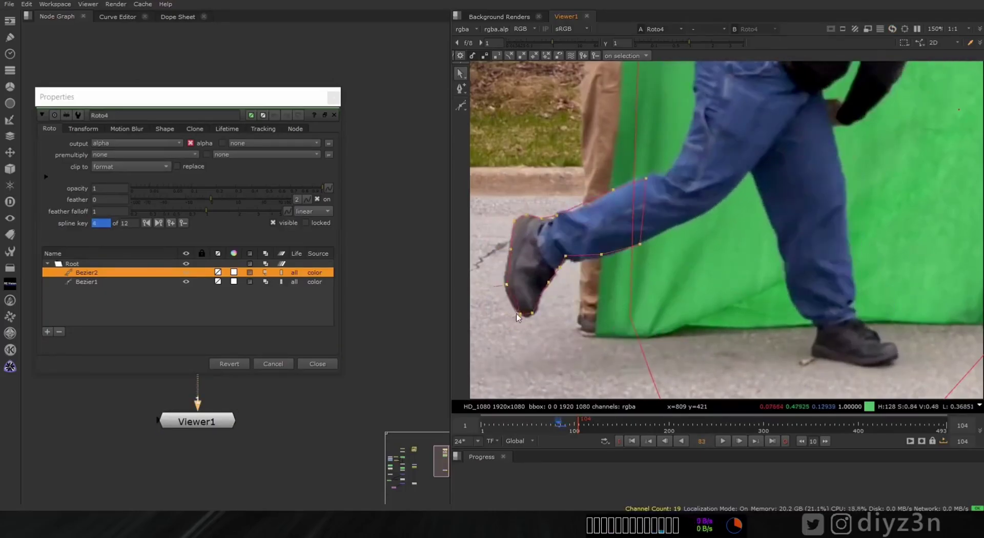
key(Right)
key(Right)
key(Right)
key(Right)
key(alt+Right)
key(alt+Right)
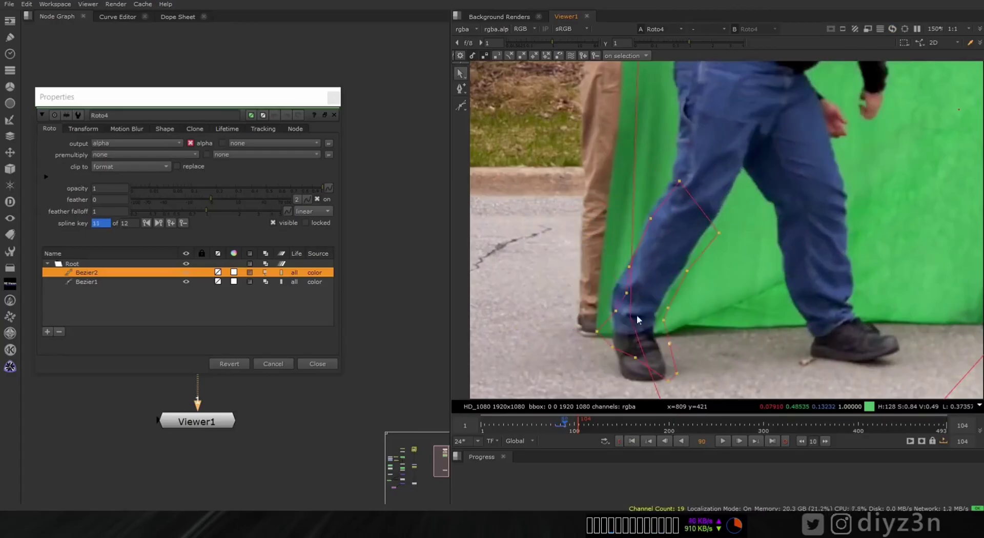
key(Right)
key(Right)
key(Left)
key(Left)
key(Left)
key(Left)
key(Left)
key(Left)
key(Left)
key(Left)
key(Left)
key(Left)
key(Left)
key(Left)
key(Left)
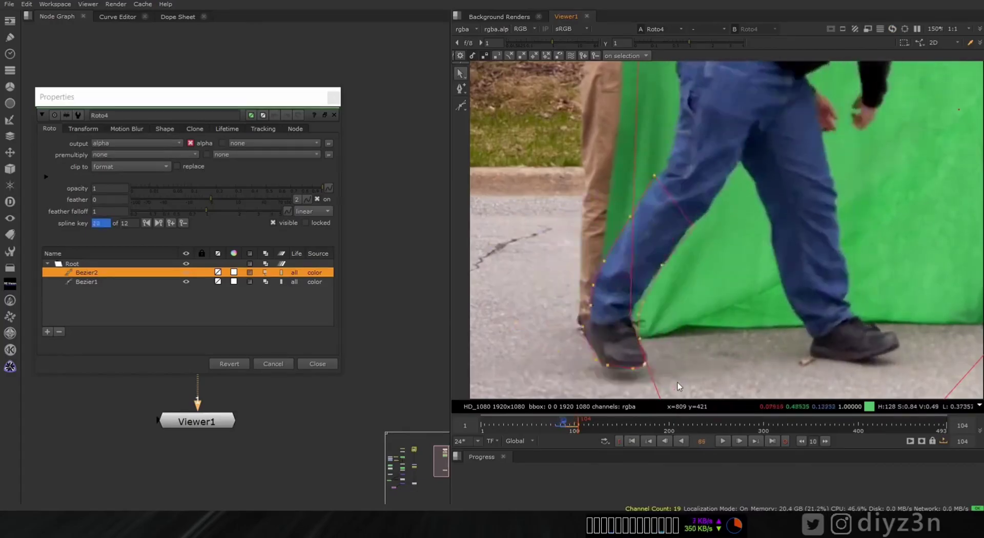
key(ctrl+a)
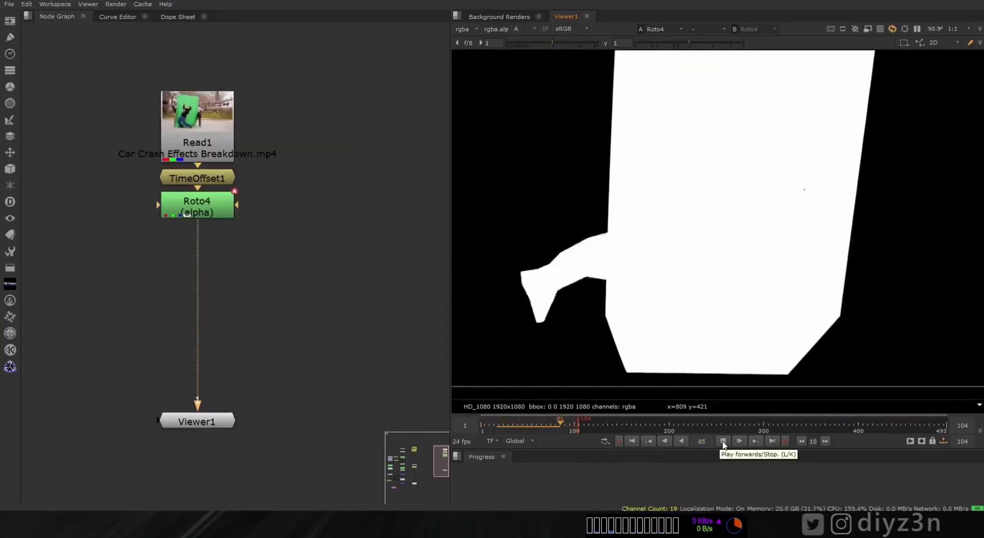
Set the feather of the Bezier1 shape in Roto4 to 0.5
click(152, 282)
drag(503, 174, 716, 298)
key(z)
click(150, 282)
drag(210, 200, 217, 200)
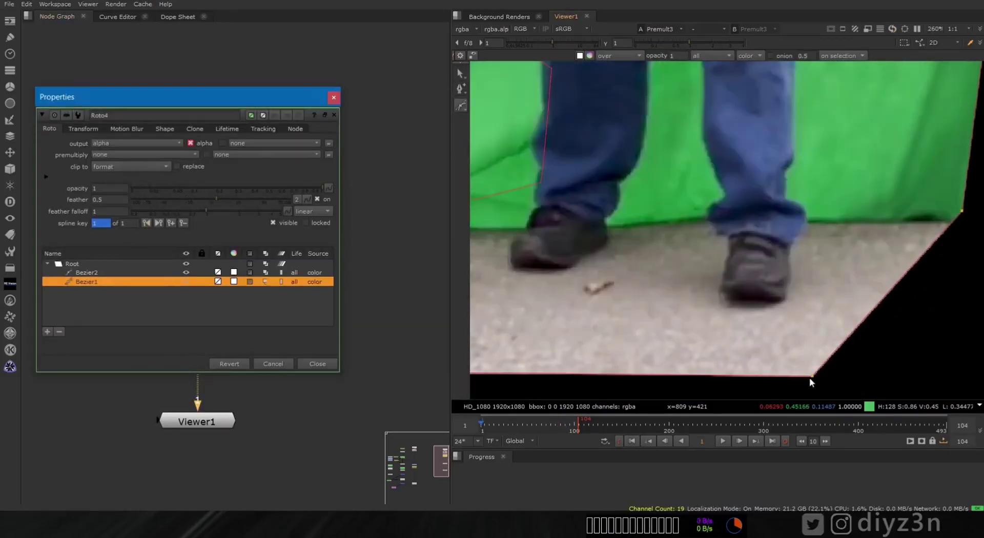
Raise the two lower corner points of Bezier1 to just above the green screen's bottom edge, and select Bezier2
drag(813, 378, 787, 223)
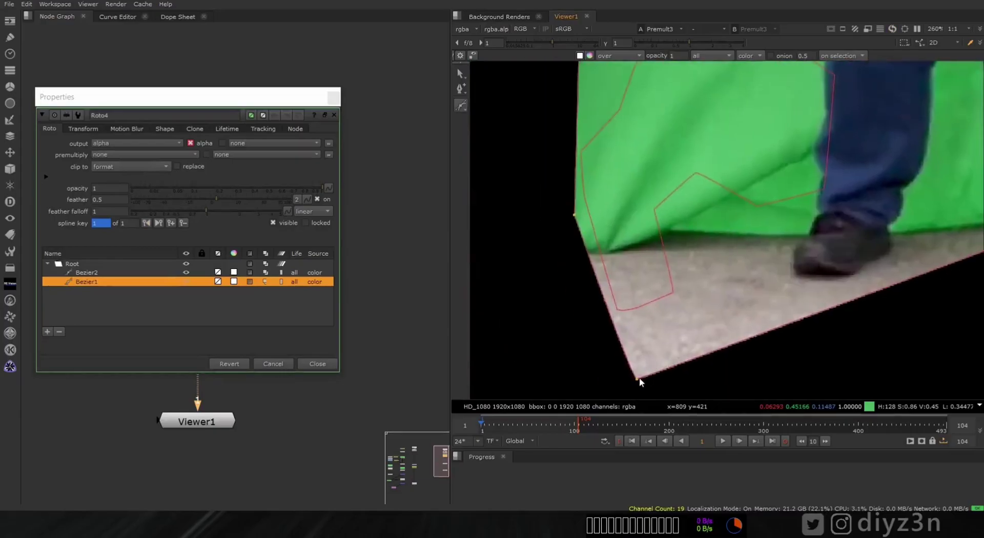
drag(655, 206, 655, 207)
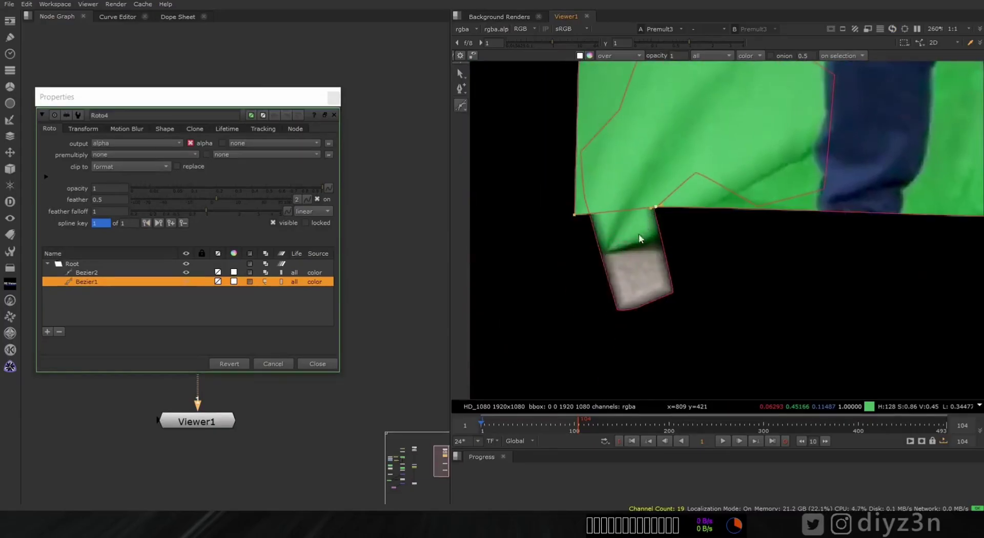
click(77, 274)
scroll(638, 323, down, 4)
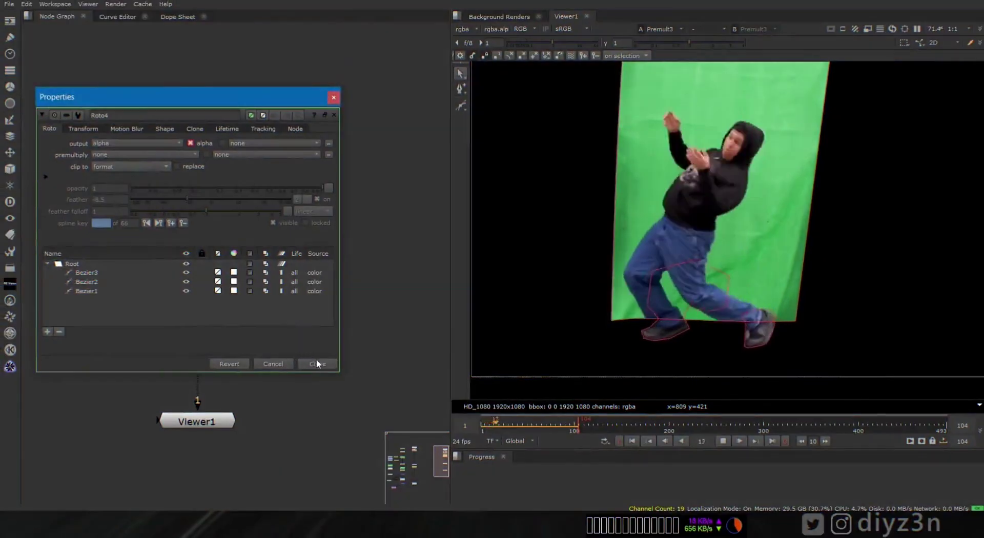
Stop the playback and insert a Keylight node between Roto4 and Premult3
click(317, 363)
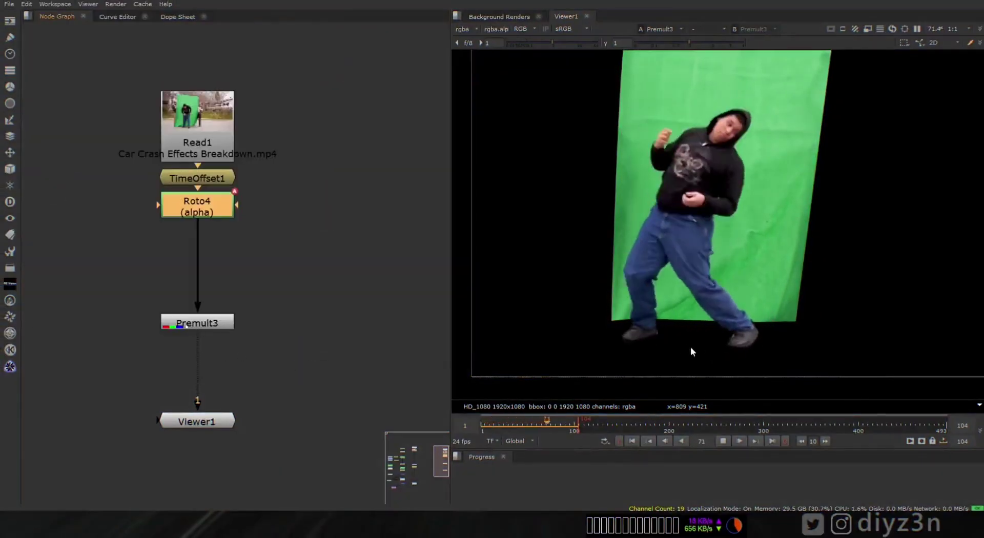
click(722, 441)
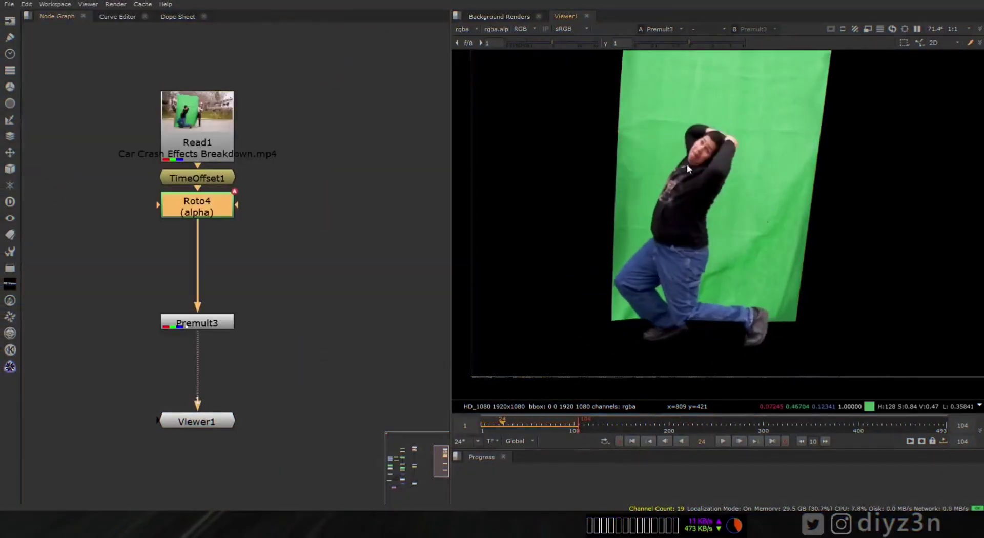
key(Tab)
text(key)
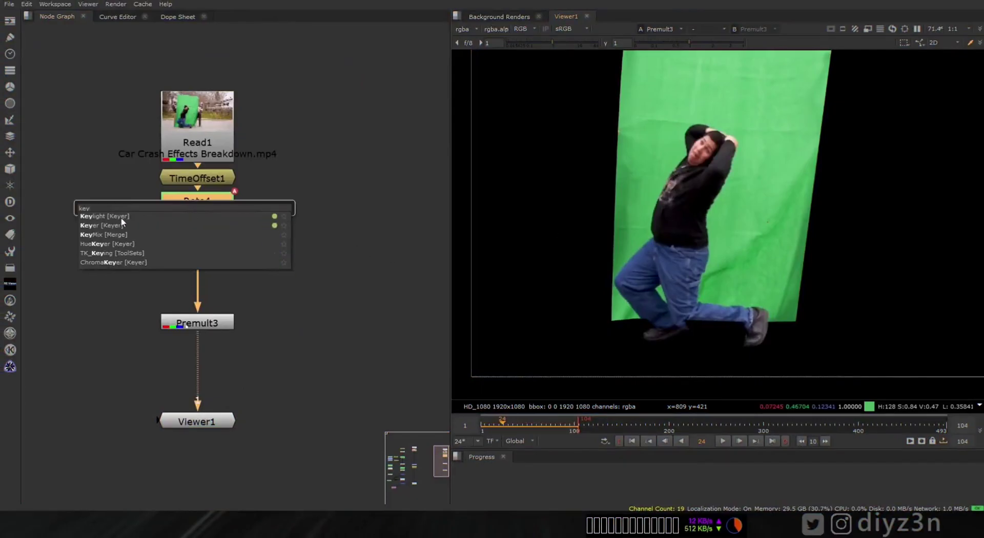
key(Return)
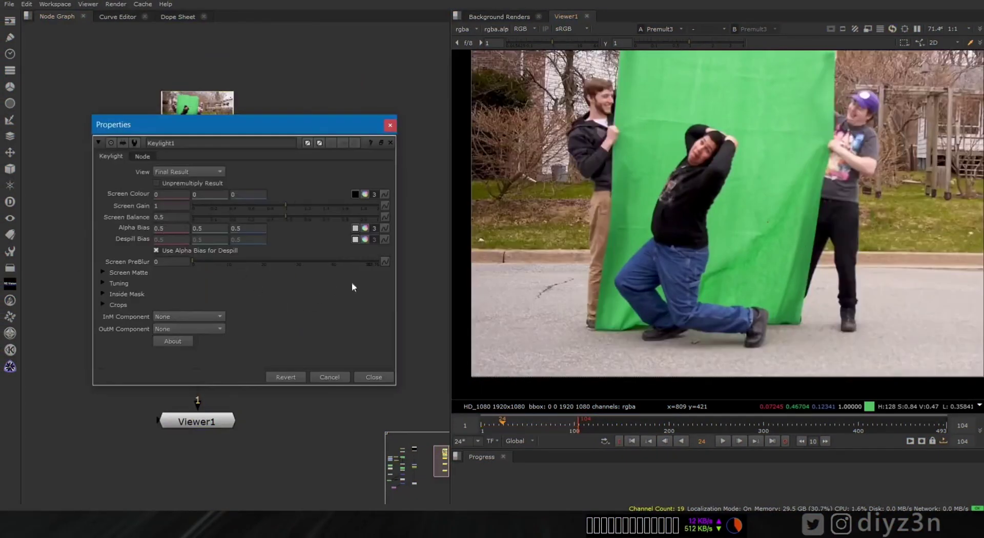
Offset the Keylight node beside Roto4 and sample the green backdrop as its screen colour, viewing the alpha
drag(307, 125, 549, 118)
drag(193, 231, 104, 262)
click(601, 187)
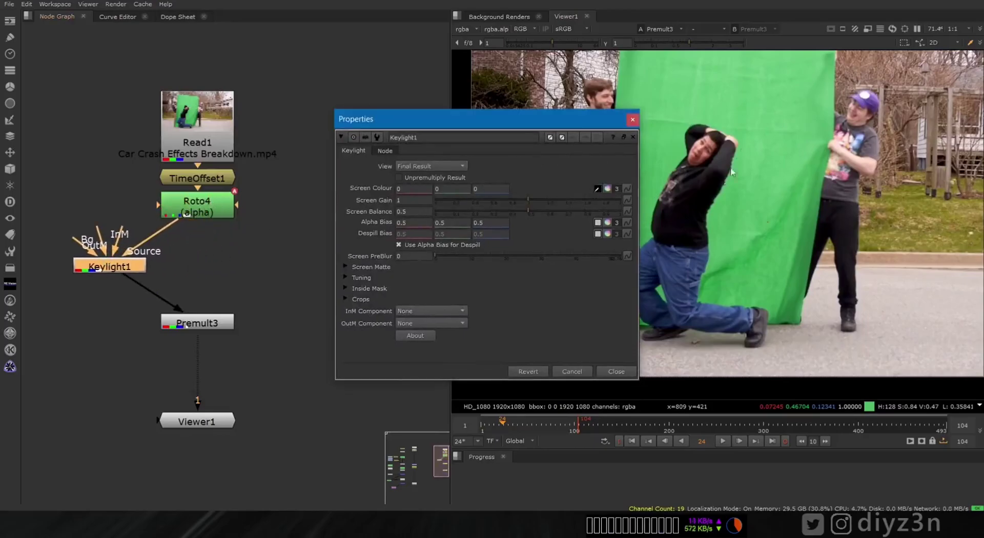
ctrl+click(782, 158)
key(a)
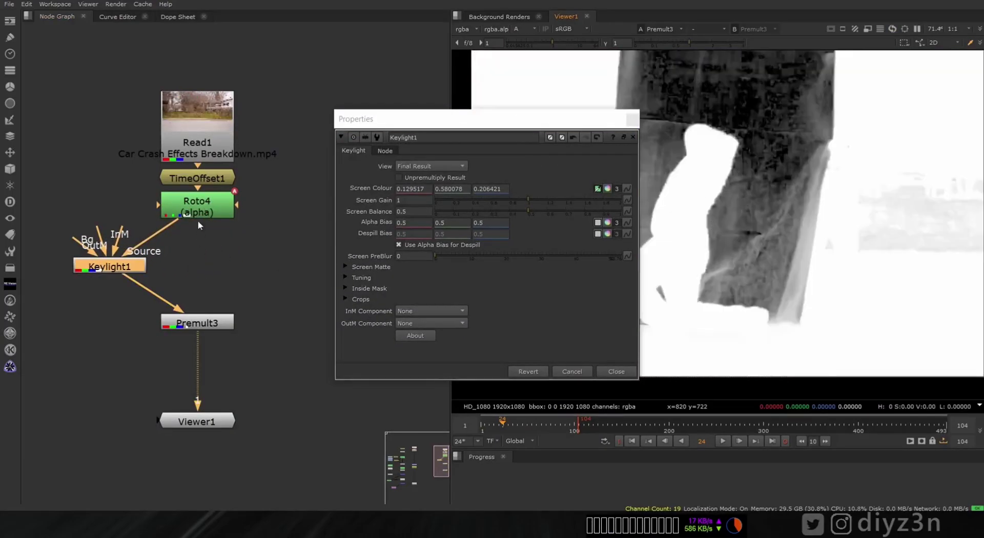
Compare the alpha of Roto4, Keylight1 and Premult3 in the viewer, and return to the colour view
click(211, 213)
key(1)
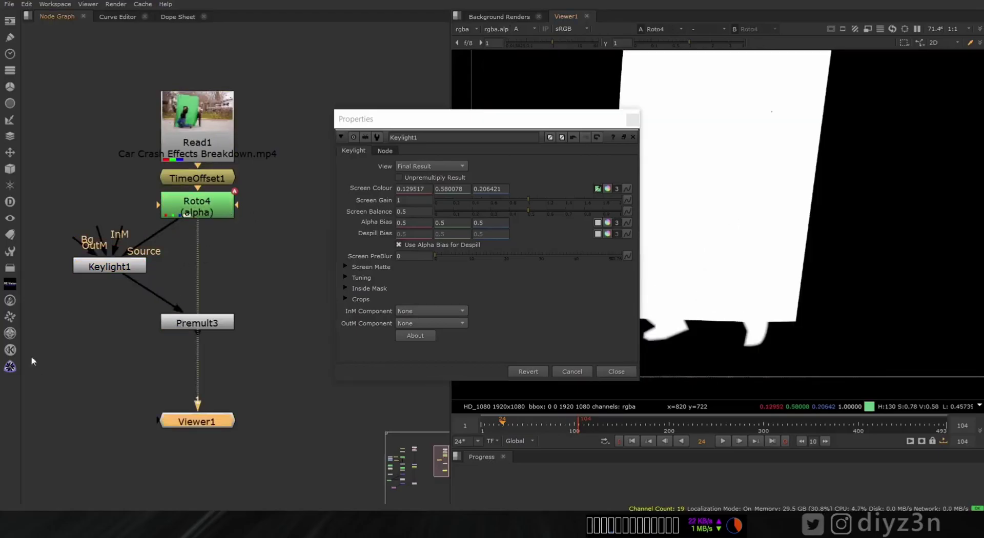
click(104, 269)
key(1)
click(197, 322)
key(1)
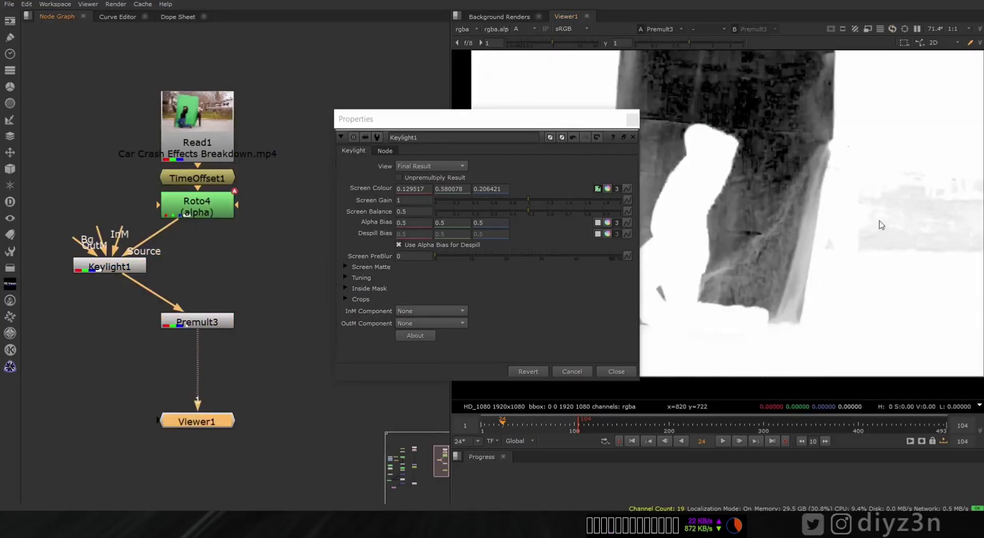
key(a)
Connect Roto4 to Keylight1's outside matte input and set OutM Component to Inverted Alpha
click(104, 266)
drag(100, 207, 129, 336)
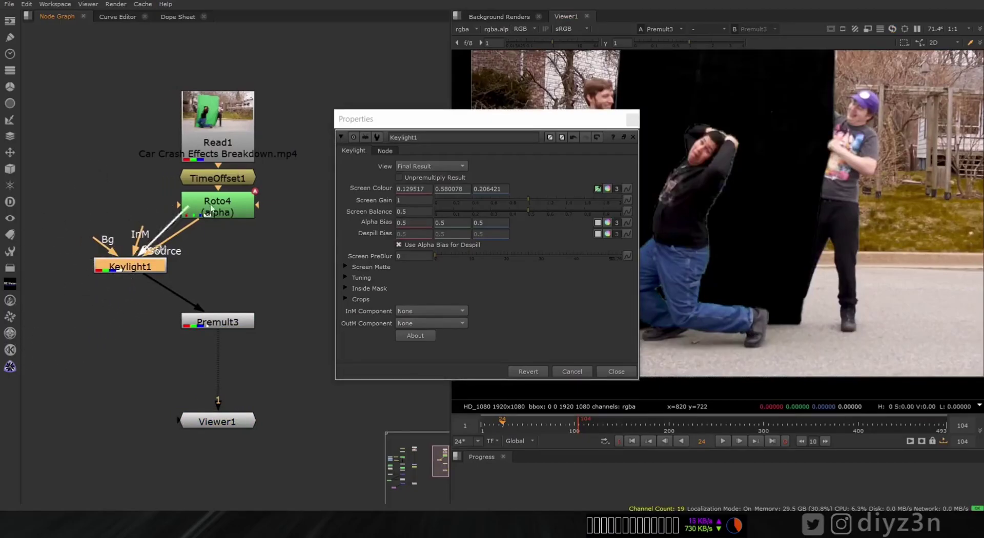
click(405, 323)
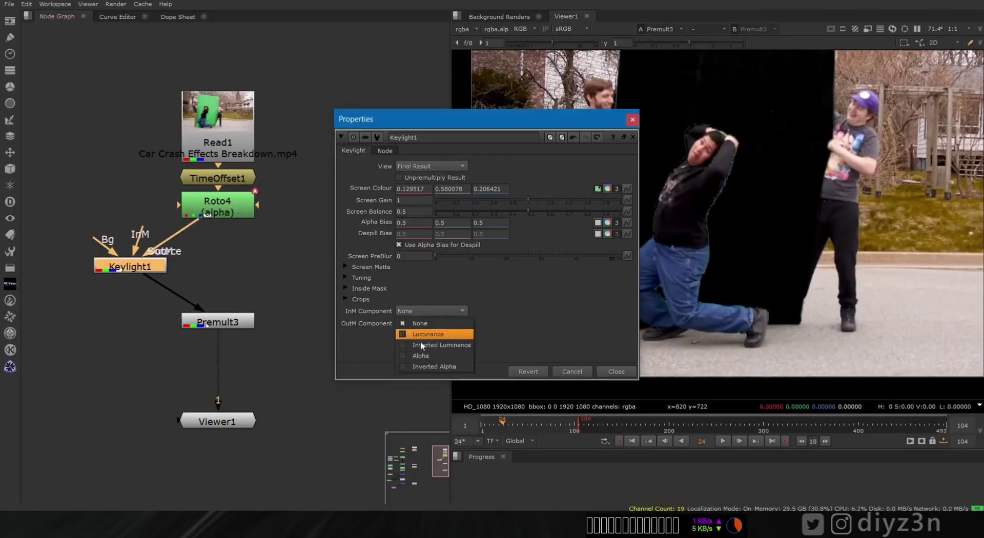
click(413, 364)
click(623, 376)
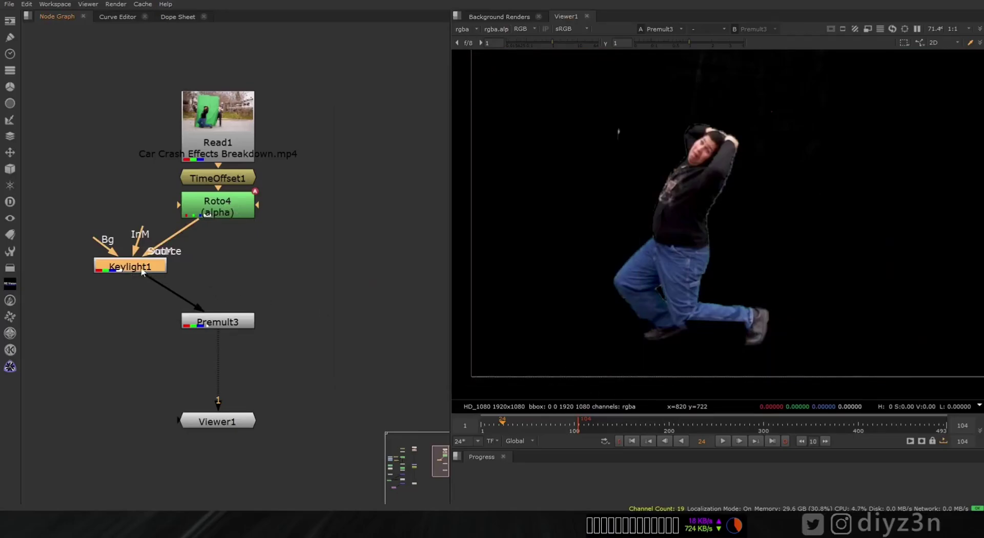
View Keylight1's alpha and align the node vertically between Roto4 and Premult3
key(1)
key(a)
drag(128, 268, 216, 266)
Set Keylight1's screen gain to 2 and screen balance to 0.45, and view the Premult3 output in colour
double_click(216, 267)
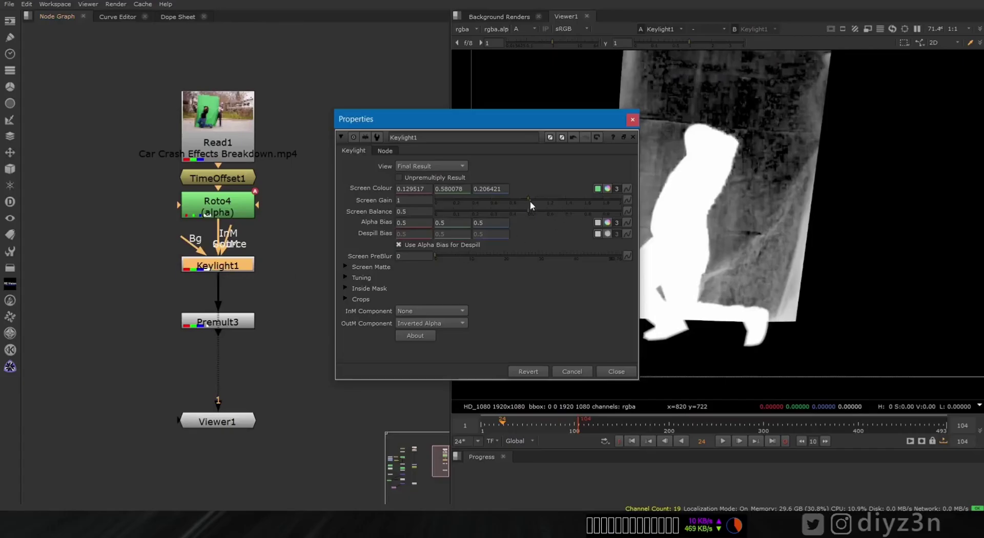
drag(528, 204, 548, 200)
drag(516, 123, 346, 118)
drag(377, 196, 451, 191)
drag(390, 200, 323, 207)
key(a)
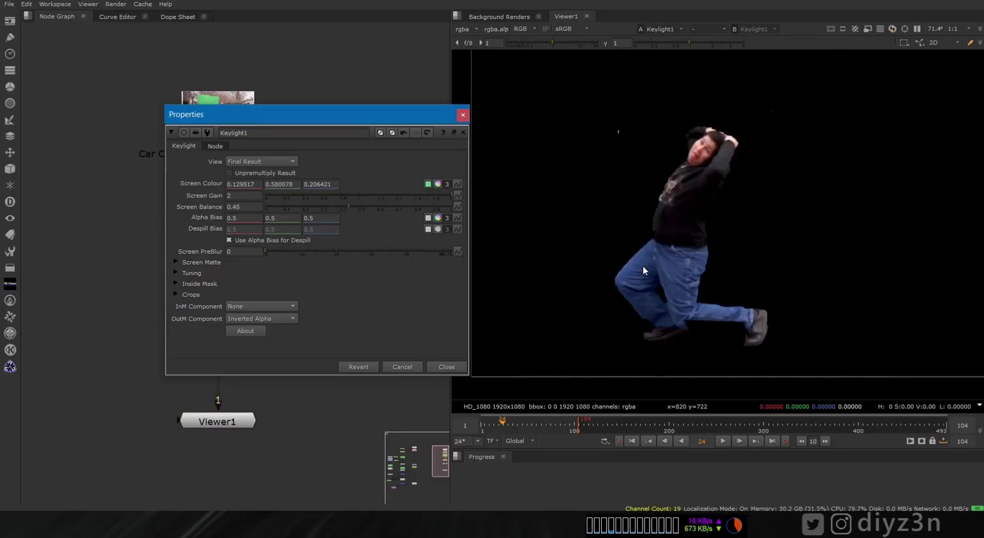
click(446, 367)
click(245, 322)
key(1)
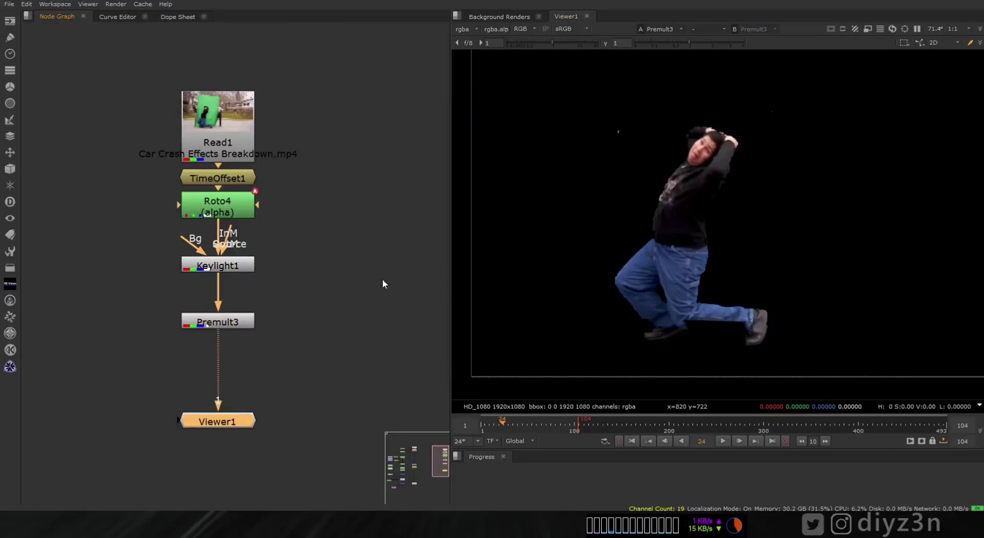
Insert a Merge node with the over operation between Premult3 and the Viewer
key(m)
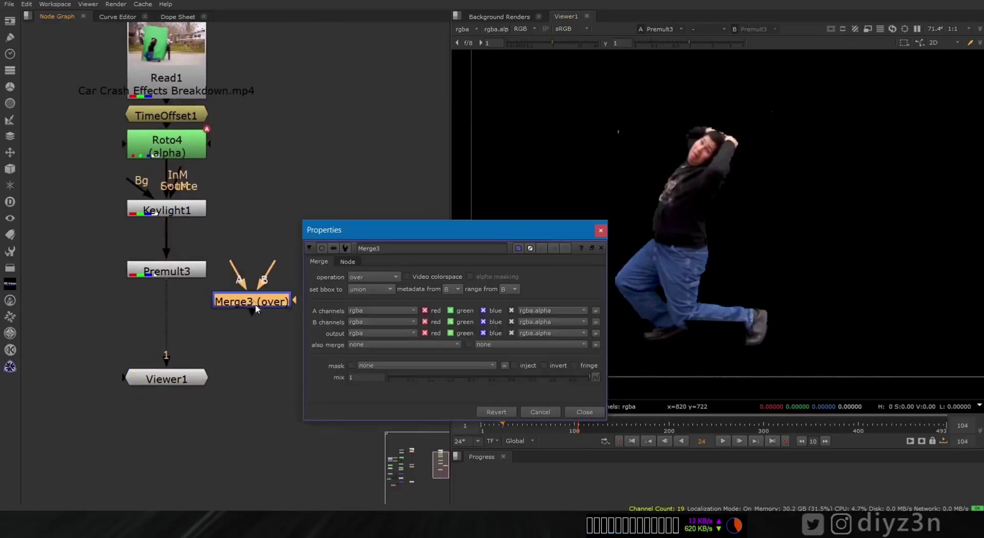
click(582, 413)
drag(255, 303, 169, 319)
Move Read1 beside TimeOffset1 and add a FrameHold node at frame 24 beneath it
drag(181, 84, 324, 138)
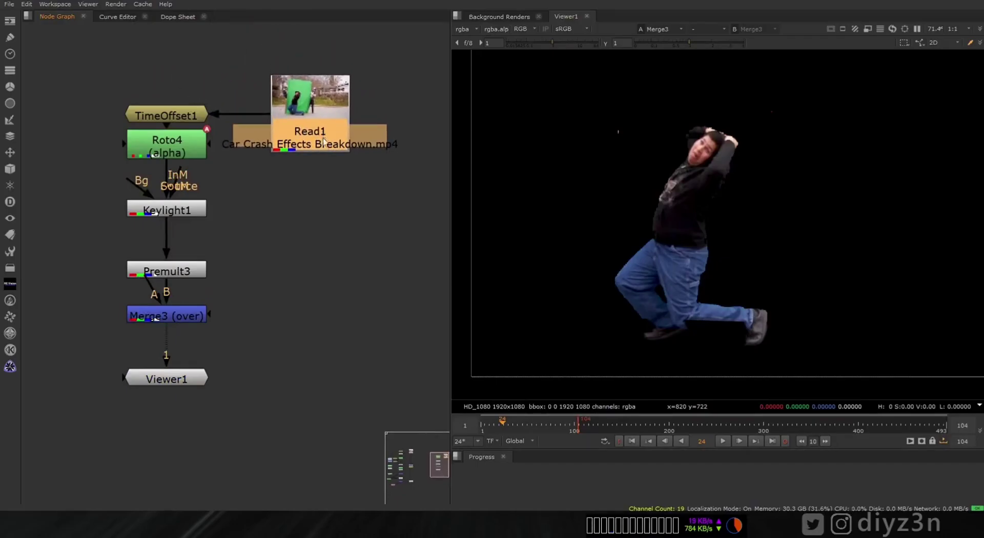
key(1)
click(252, 146)
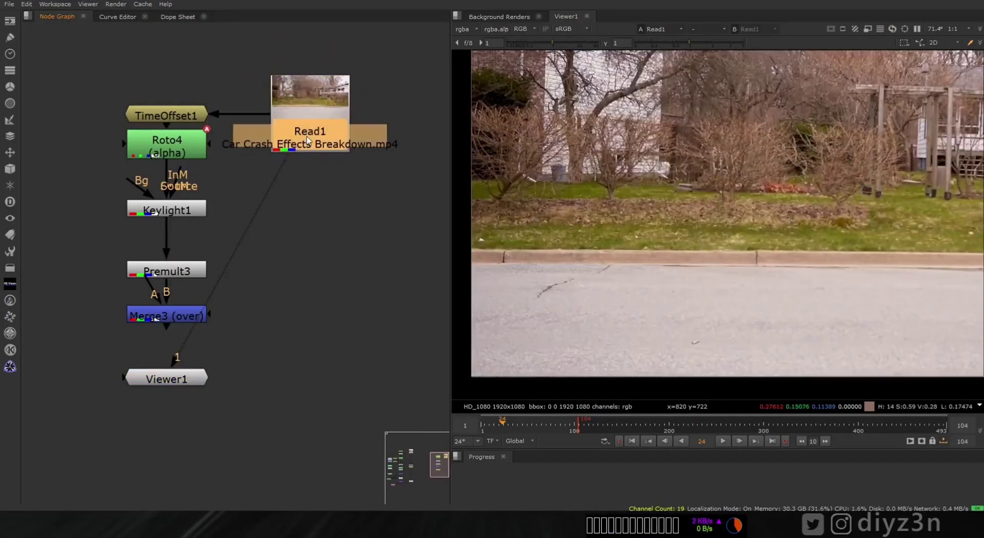
key(Tab)
text(hold)
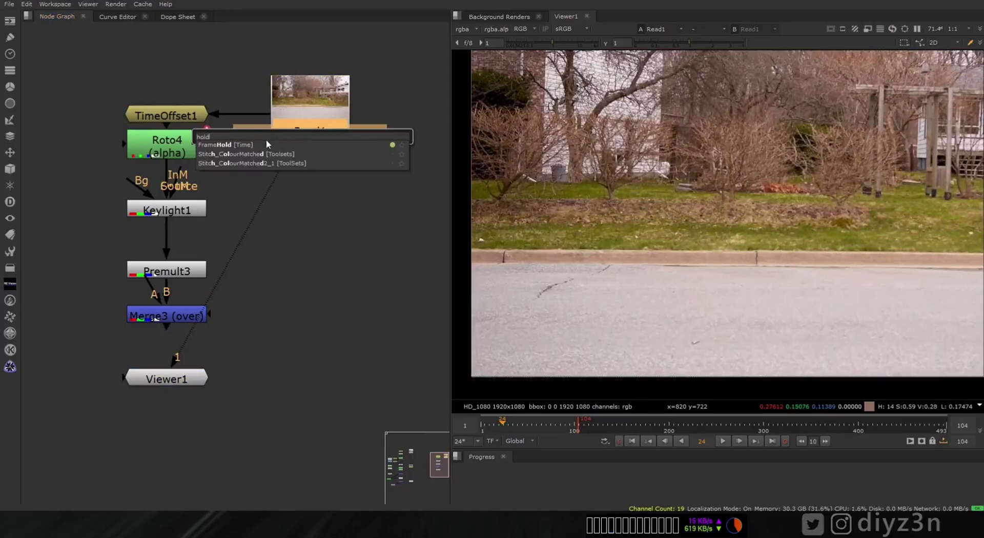
key(Return)
click(640, 256)
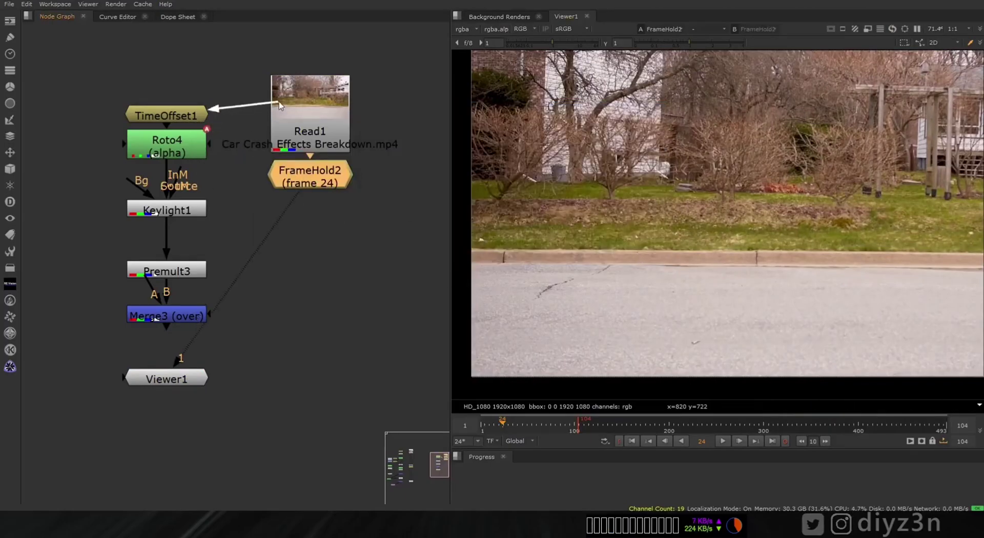
Feed Merge3's A input from Premult3 and its B input from the FrameHold, and play the composite
click(165, 309)
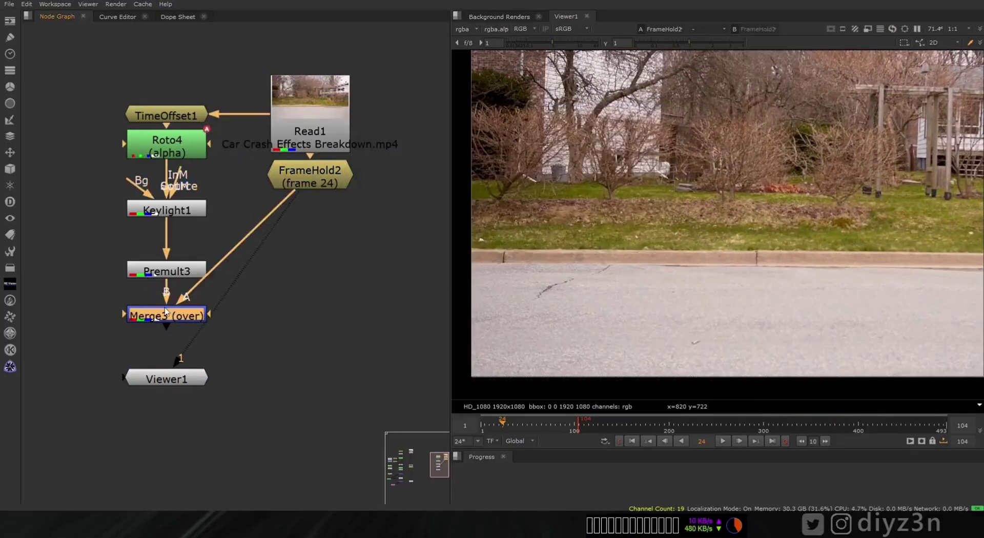
key(1)
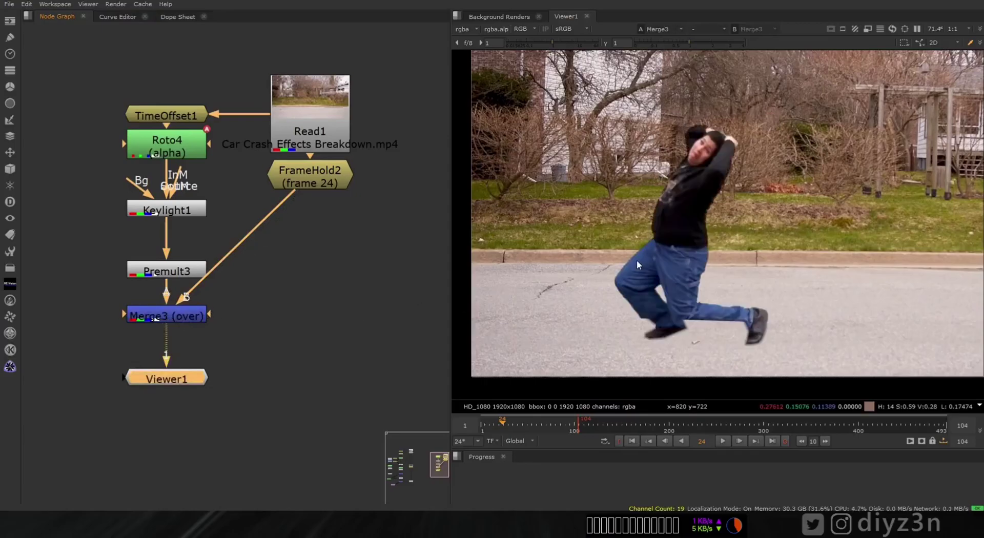
scroll(672, 232, down, 5)
scroll(673, 231, up, 4)
drag(668, 243, 653, 226)
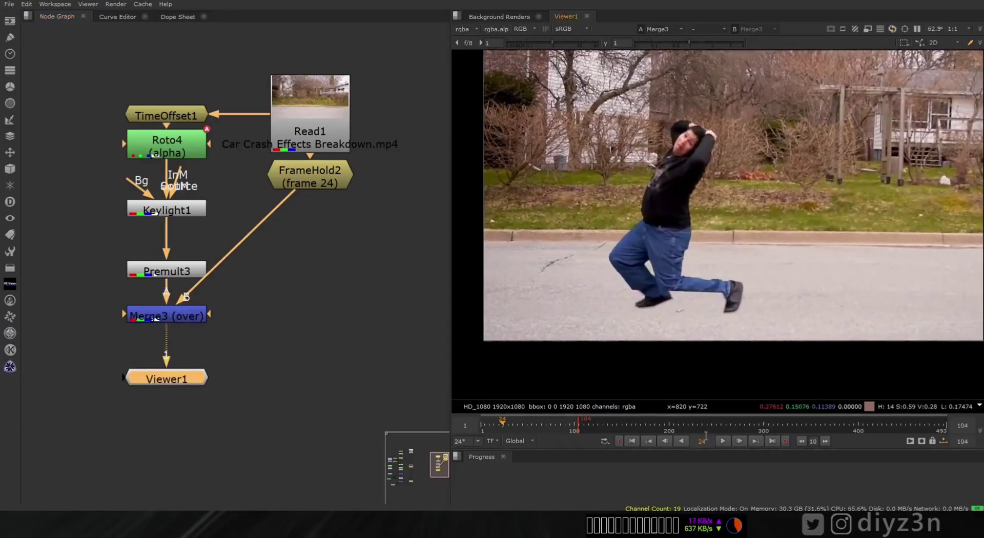
click(723, 441)
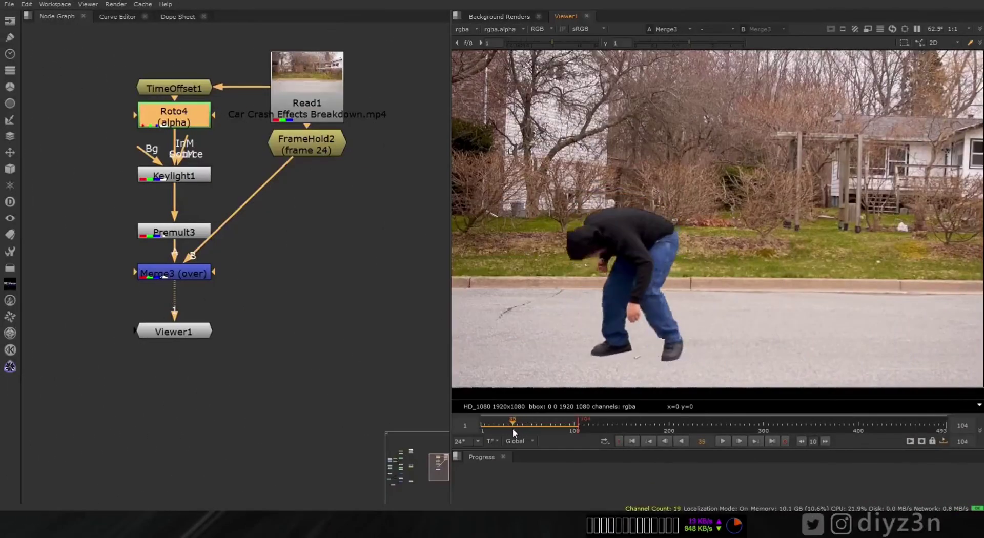
Go to frame 30 and examine the composited man up close
drag(511, 430, 510, 433)
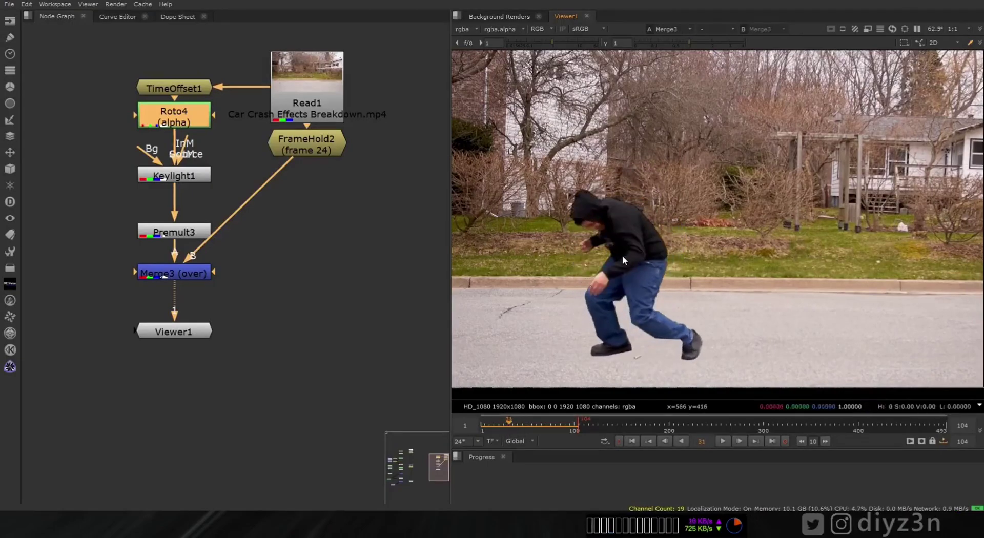
scroll(619, 261, up, 3)
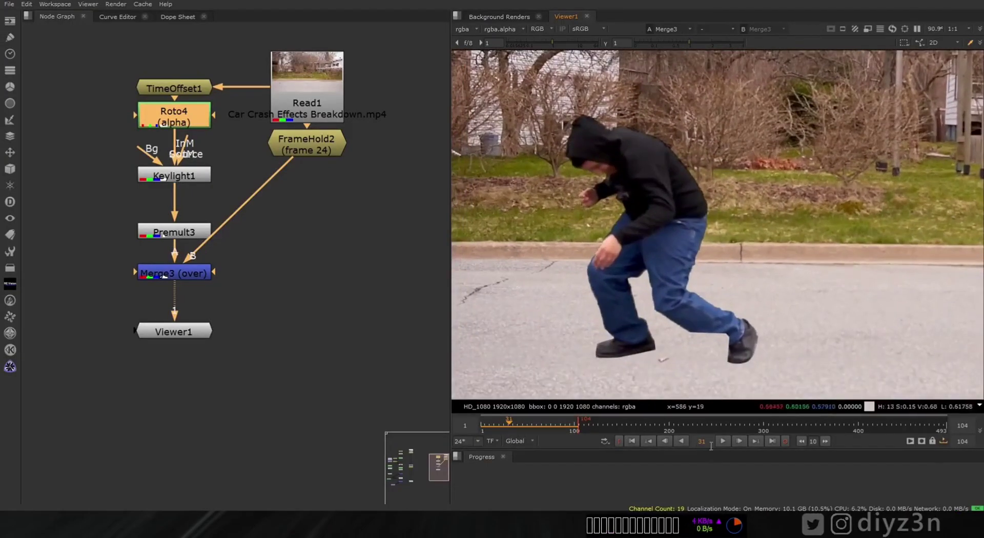
key(Left)
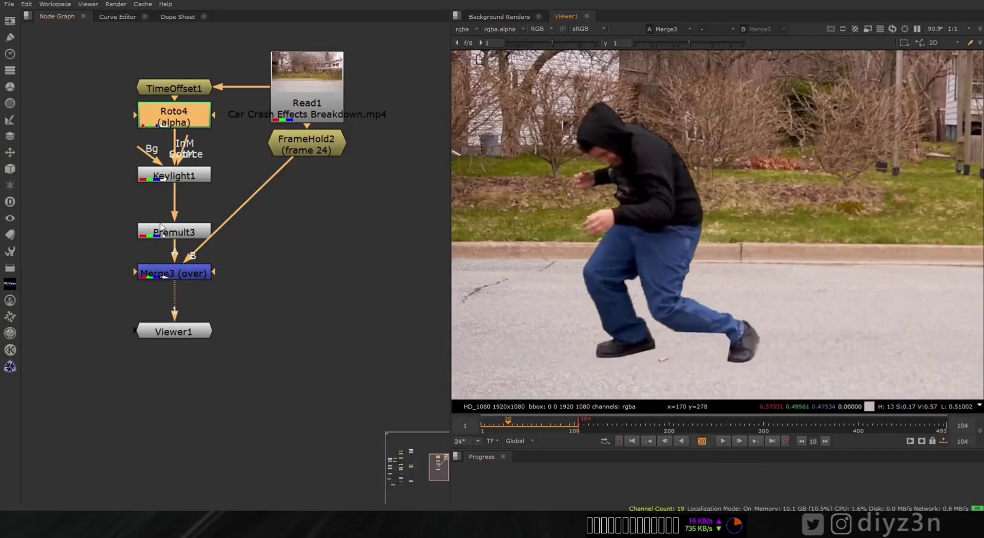
Rearrange the node graph to leave space between Keylight1 and Premult3, with FrameHold2 placed beside Merge3
scroll(159, 219, up, 2)
drag(335, 130, 333, 278)
drag(413, 330, 25, 237)
scroll(333, 379, down, 4)
drag(207, 278, 208, 371)
click(243, 309)
scroll(241, 301, up, 4)
drag(241, 302, 228, 222)
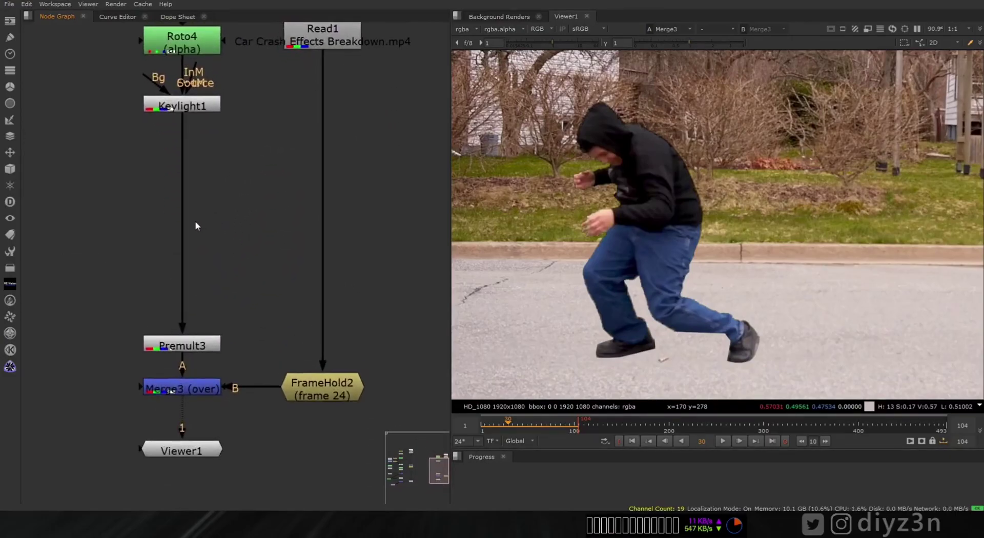
Insert a Transform node between Keylight1 and Premult3
key(t)
drag(162, 204, 185, 200)
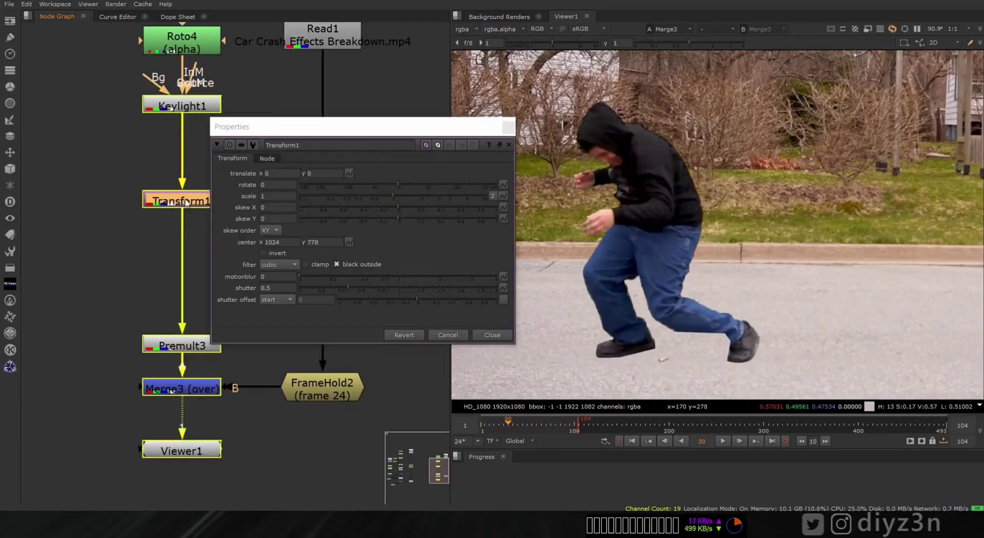
scroll(796, 150, down, 4)
scroll(756, 165, up, 1)
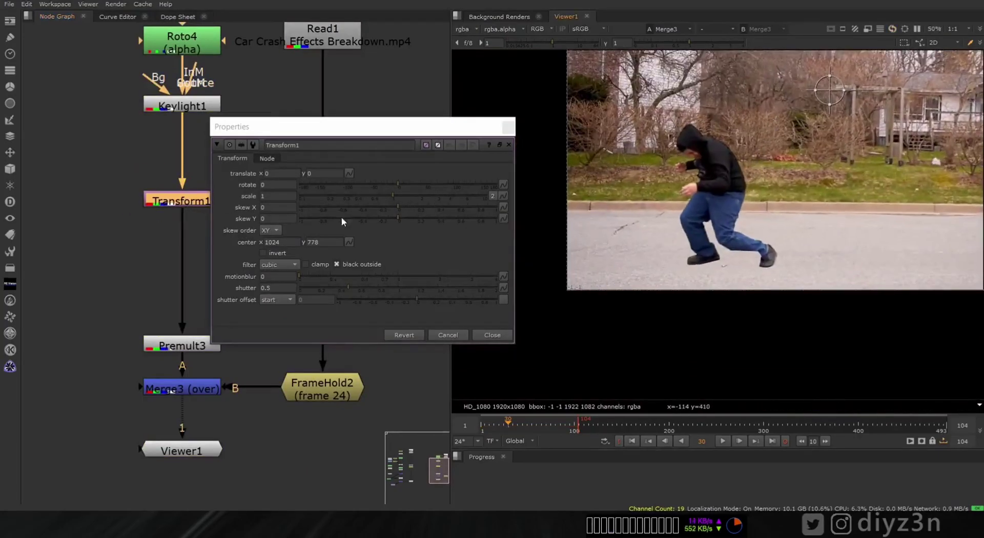
Place Transform1's center on the man's body at x 524, y 378
click(269, 241)
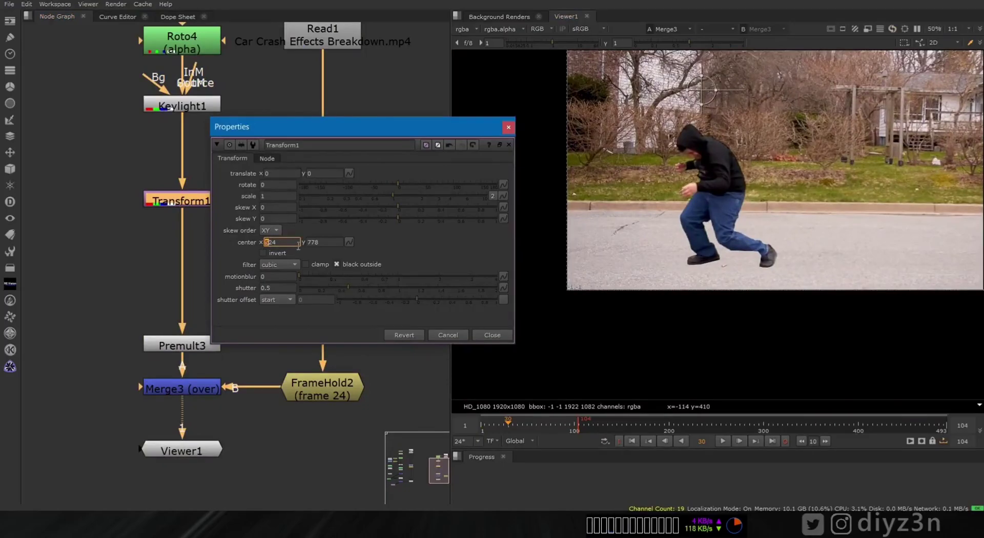
key(Down)
key(Down)
key(Down)
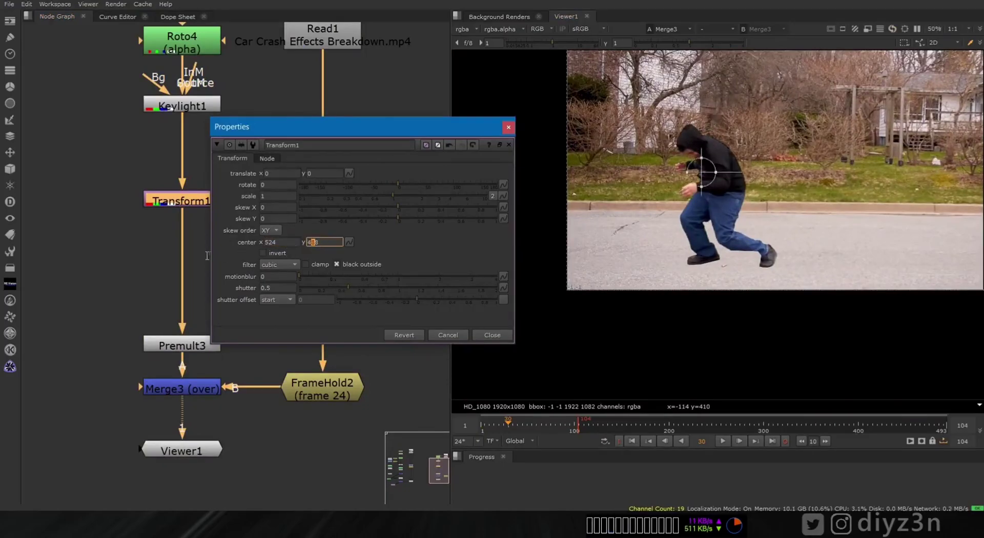
key(Down)
key(Down)
key(Down)
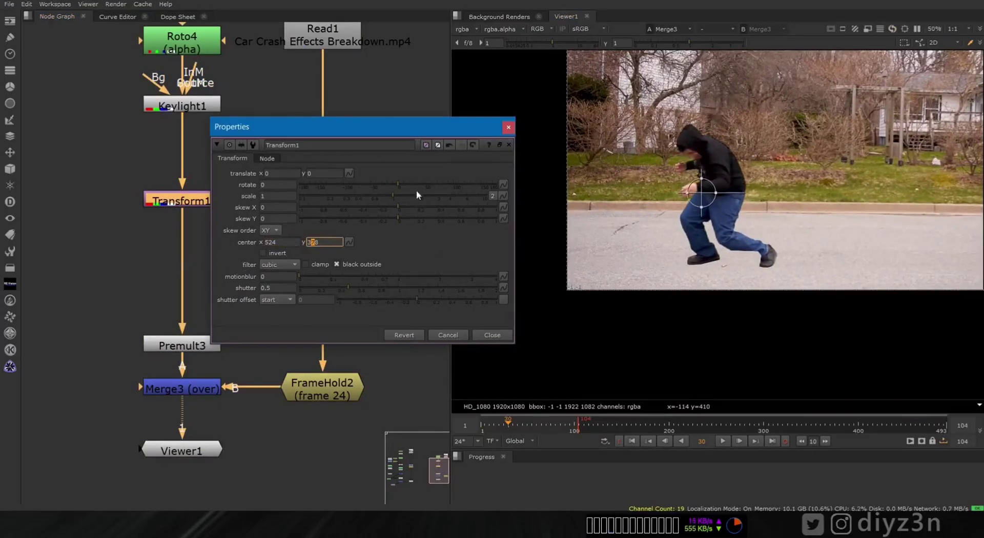
Test Transform1's scale, return it to 1 and set a scale key at frame 30
drag(390, 196, 404, 241)
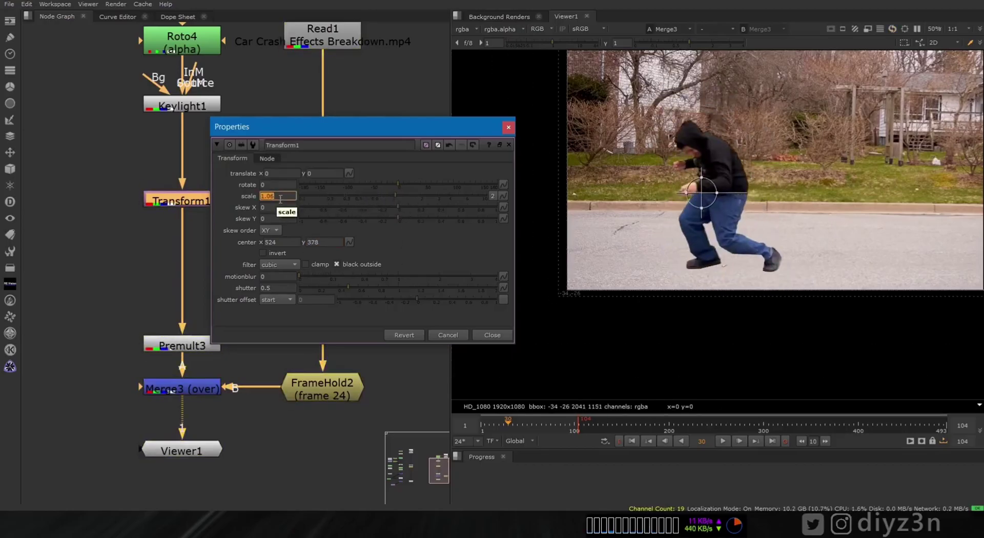
text(1)
scroll(713, 237, up, 3)
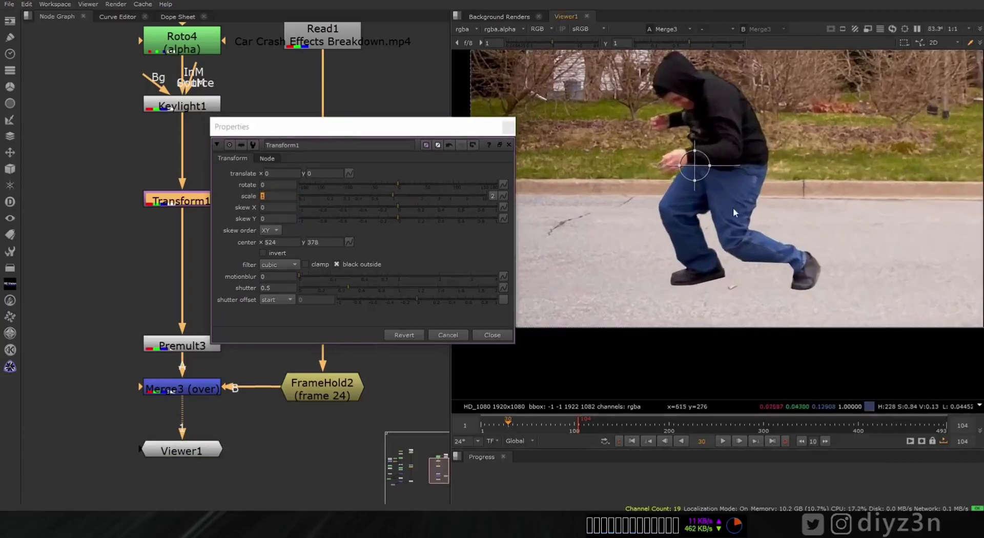
key(Right)
key(Left)
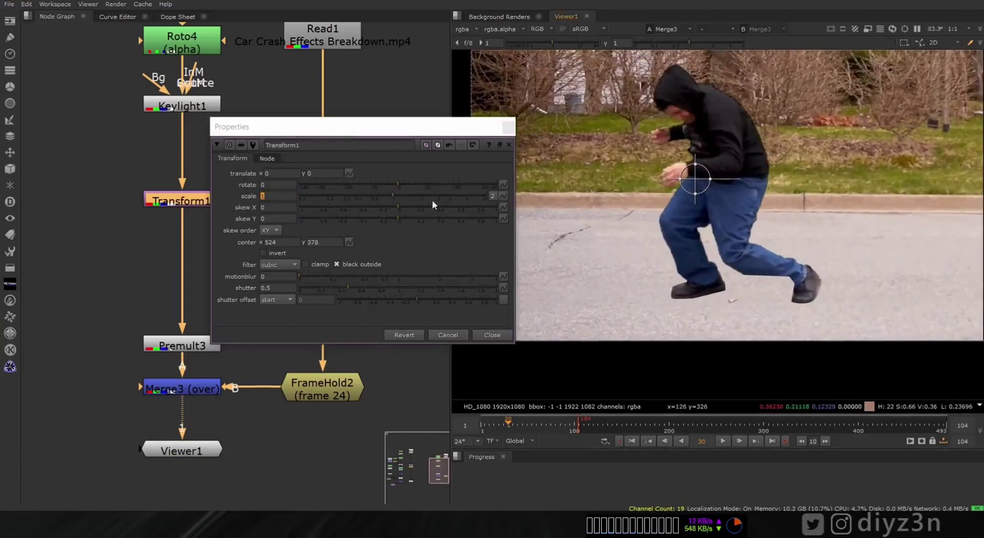
right_click(282, 198)
click(301, 204)
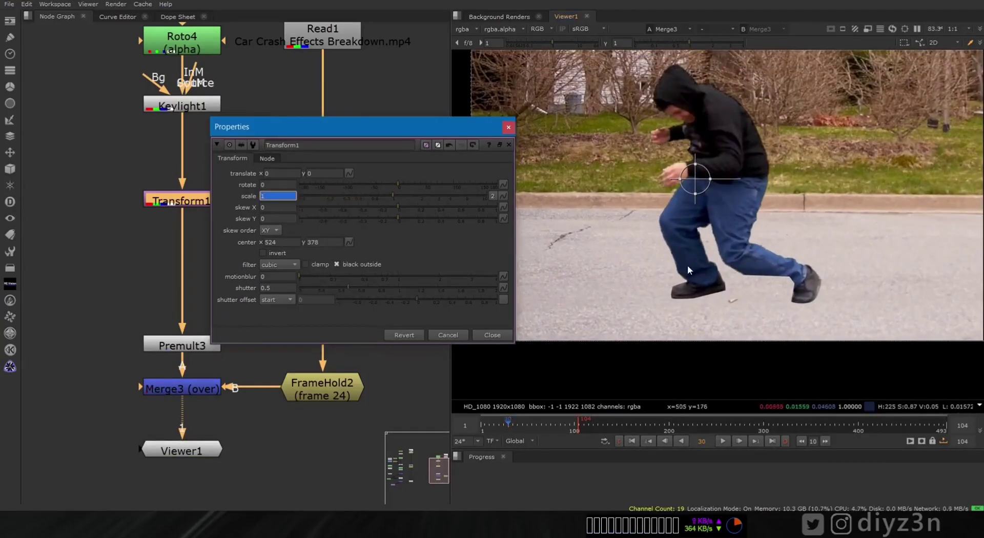
Key Transform1's scale at 0.1 on frame 24 and close its properties
key(Left)
key(Left)
drag(391, 195, 305, 201)
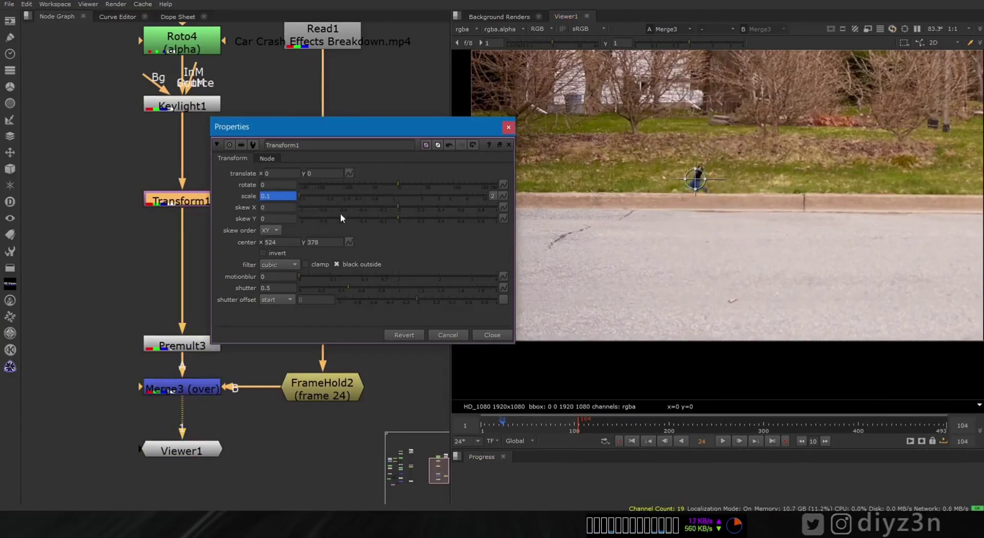
click(494, 336)
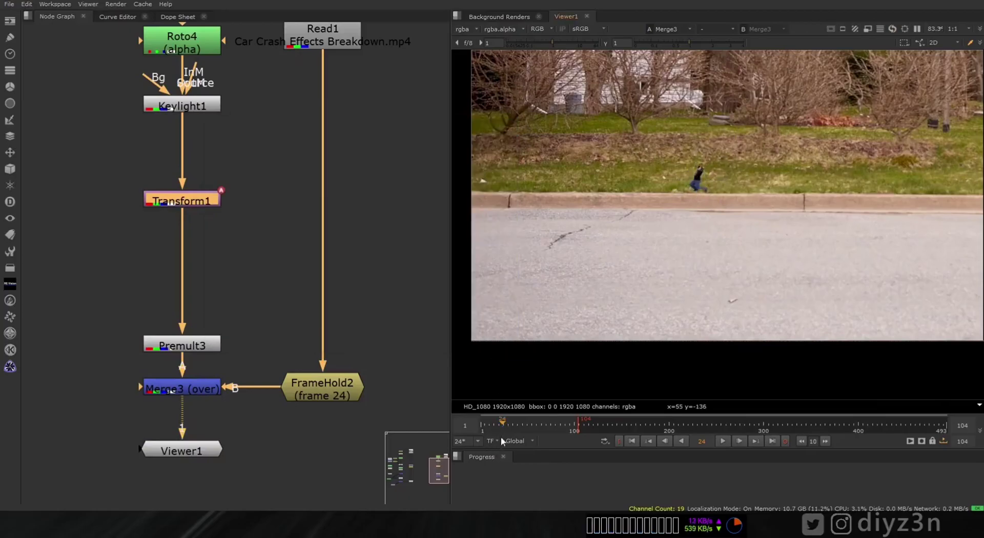
Play the composite from the first frame and scrub back to frame 22 to check the man's scale animation
click(722, 442)
click(633, 442)
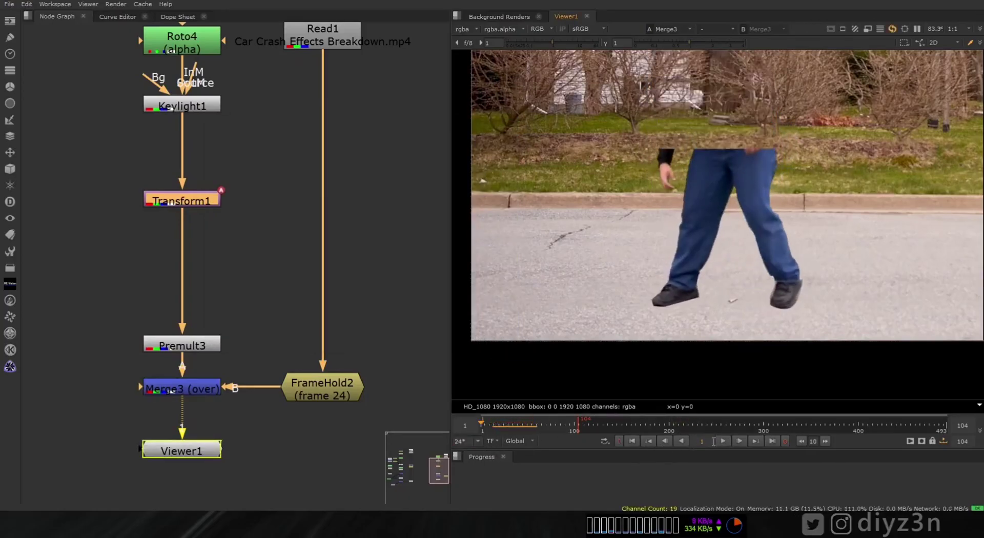
click(722, 442)
drag(544, 426, 500, 426)
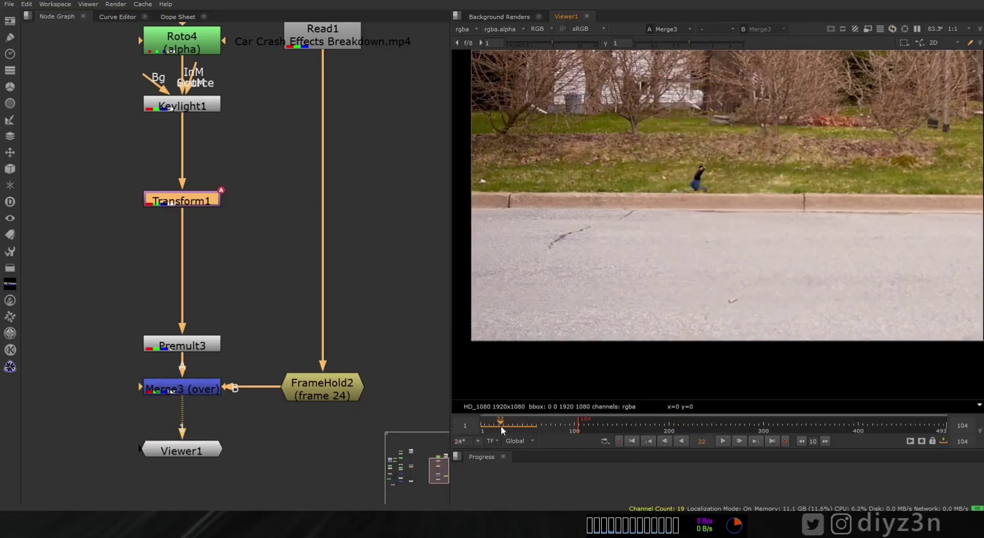
Disable Transform1 and lower it in the graph to leave room beneath Keylight1, with the playhead at frame 26
click(181, 202)
key(d)
drag(183, 203, 183, 232)
key(Right)
key(Right)
key(Right)
key(Right)
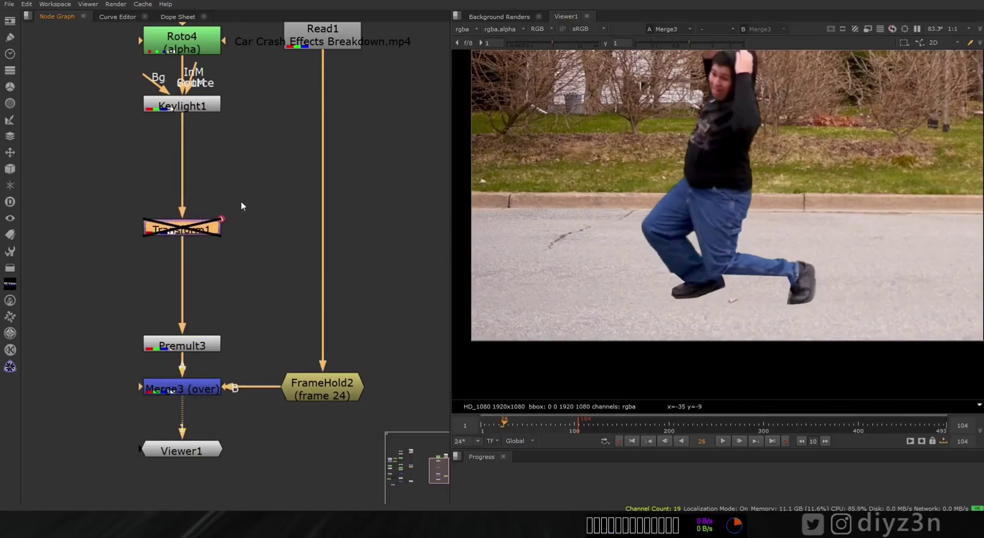
Insert a Roto node between Keylight1 and Transform1 and draw a closed Bezier around the man's hips, legs and feet
click(199, 161)
key(o)
drag(187, 169, 185, 169)
drag(433, 64, 330, 67)
scroll(715, 134, up, 1)
drag(715, 135, 680, 171)
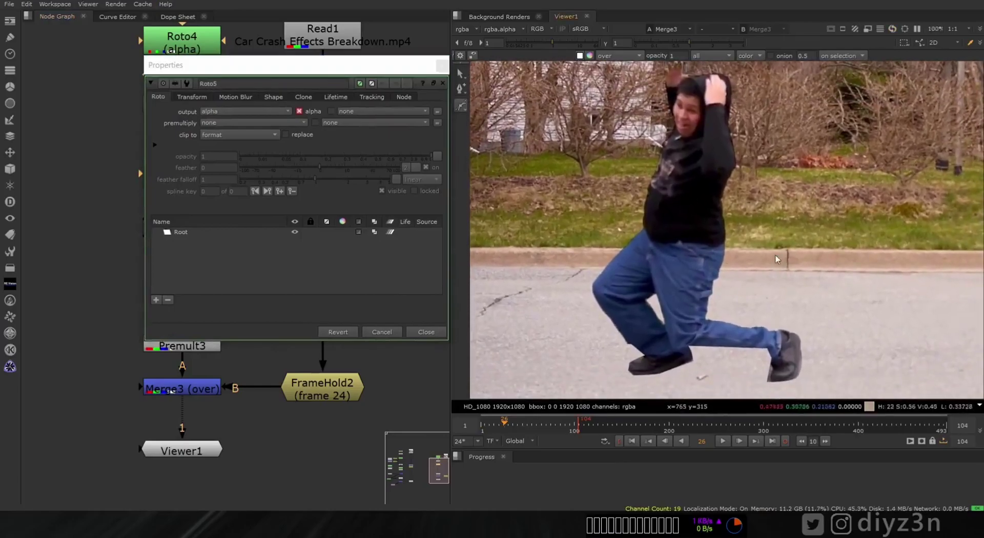
click(826, 367)
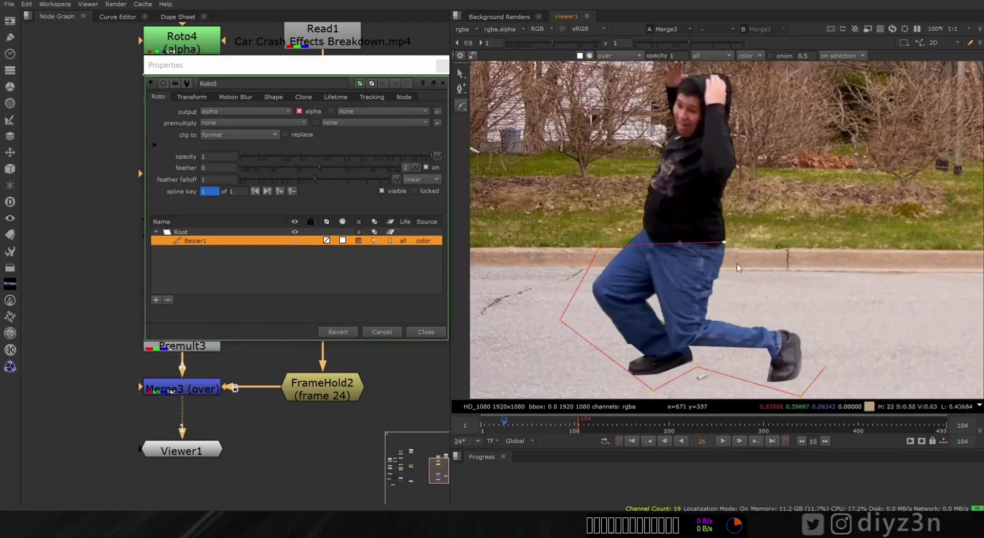
click(826, 367)
Set Roto5's output to none and its premultiply to alpha, cutting the image to the Bezier
click(218, 112)
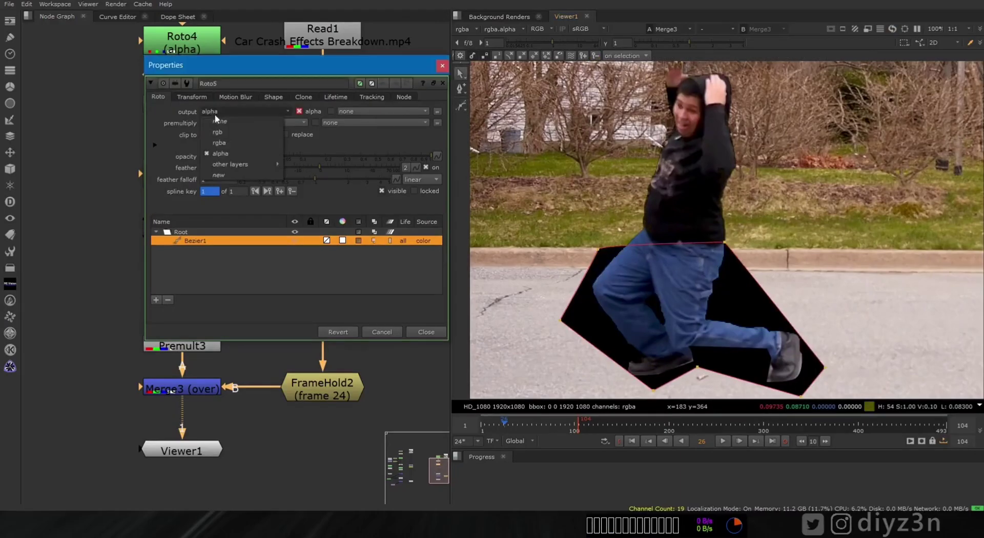
click(217, 121)
click(217, 122)
click(231, 164)
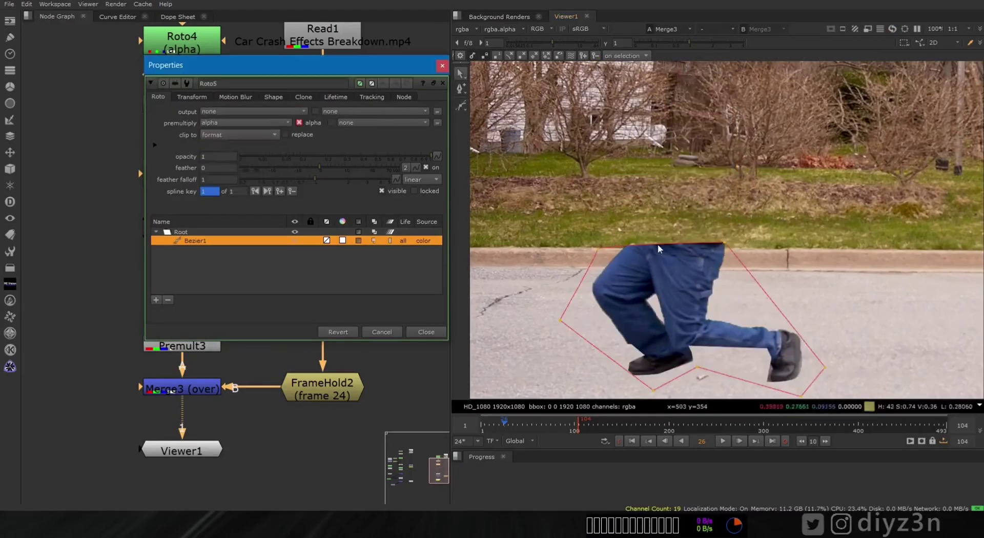
Animate the Bezier's upper edge upward over the frames through 28 to reveal the man's torso progressively
key(Right)
drag(689, 263, 715, 194)
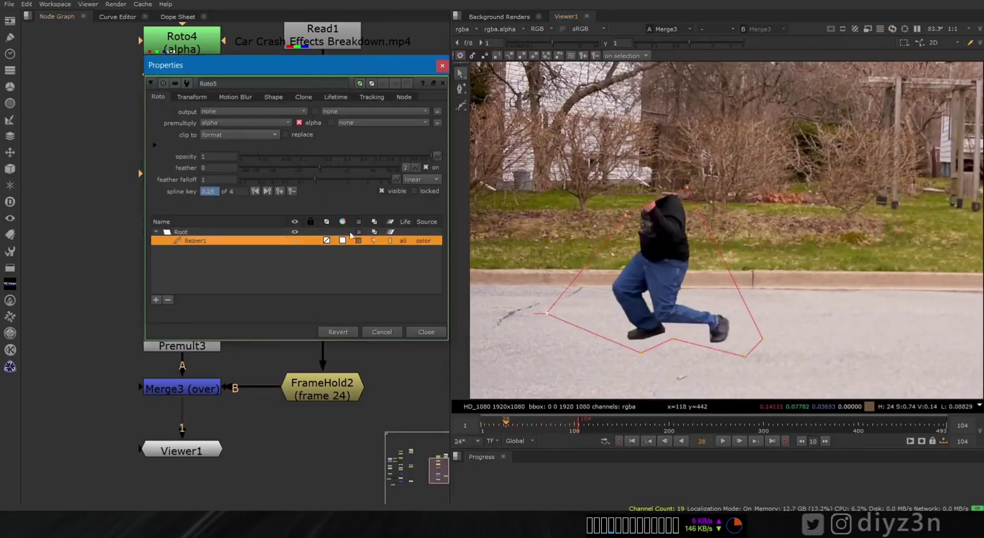
Smooth all points of the Bezier at frame 28, feather it by 0.6 and close the Roto properties
drag(851, 131, 505, 377)
key(z)
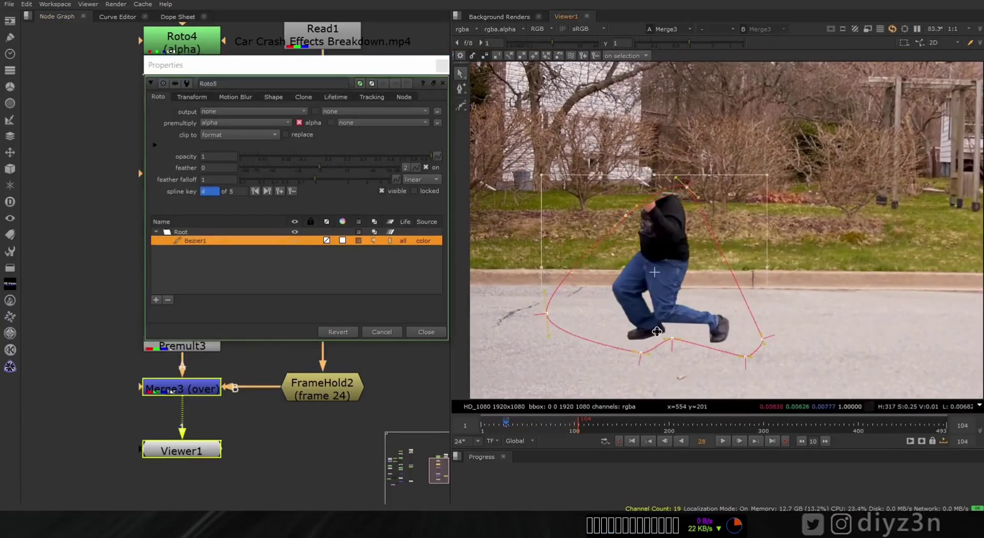
key(z)
key(z)
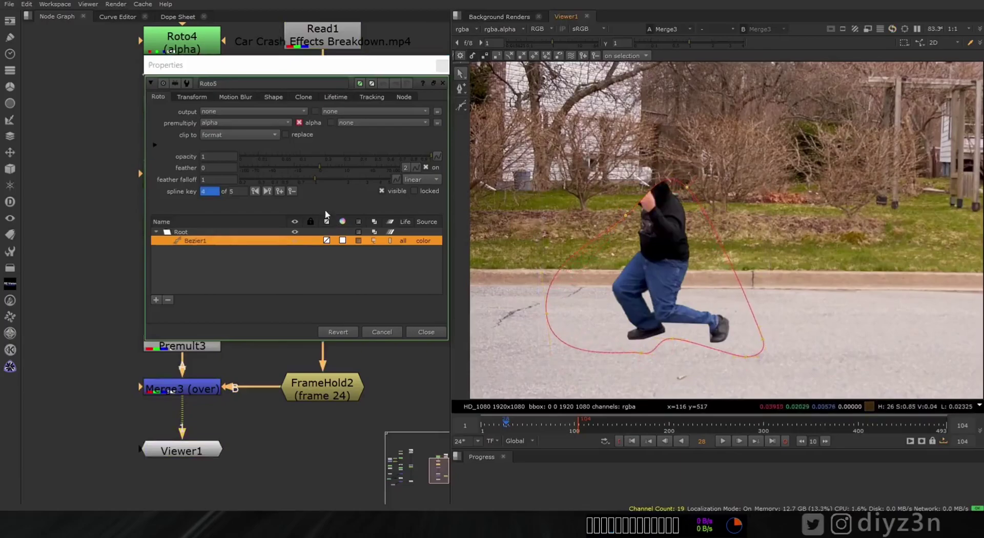
click(331, 167)
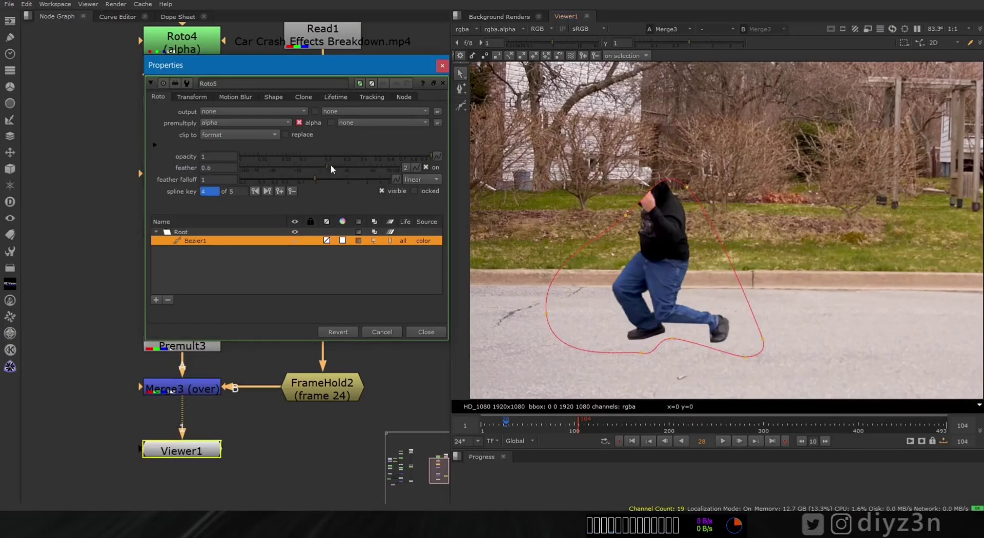
click(426, 331)
Play the composite and examine the man's growing reveal up close at frame 26
click(722, 442)
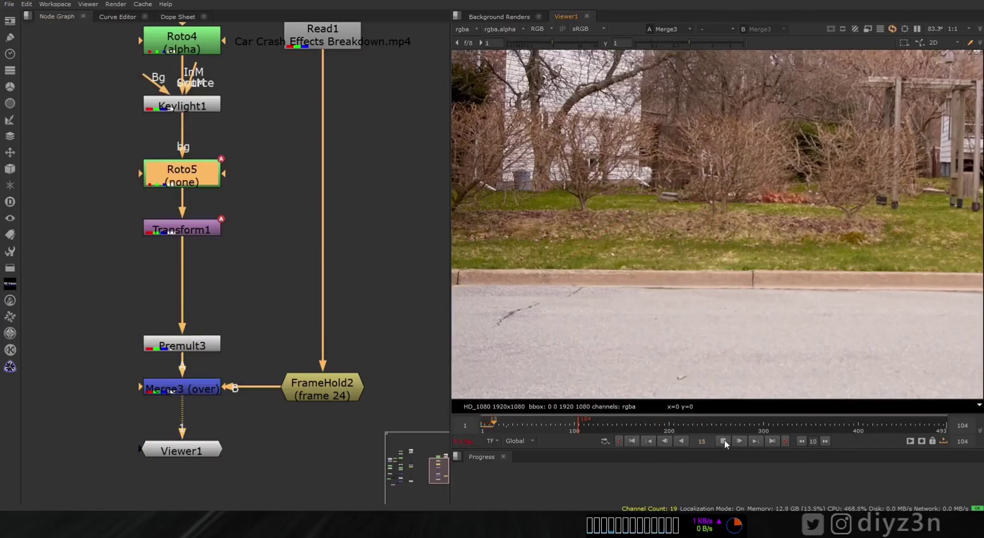
drag(518, 427, 504, 432)
scroll(717, 278, up, 5)
scroll(717, 278, down, 6)
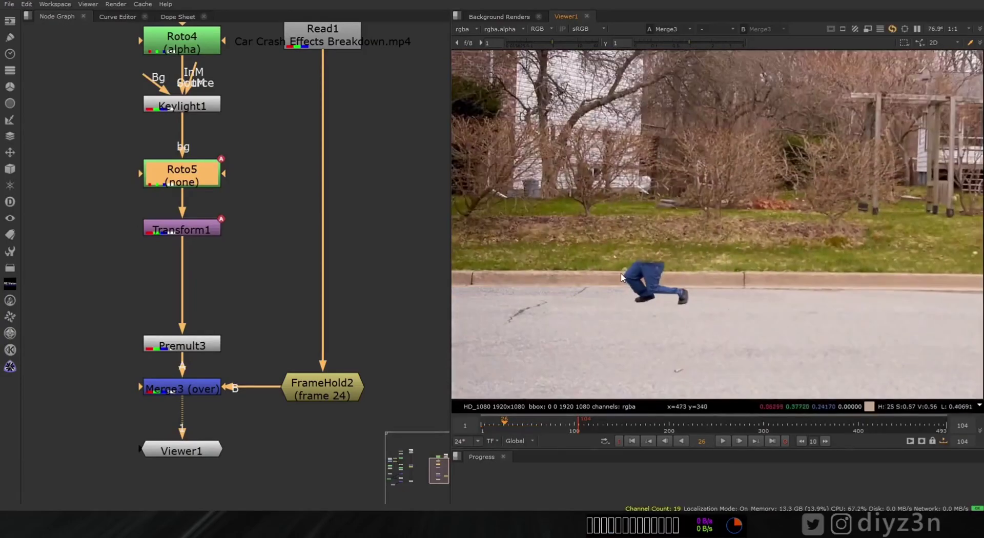
click(721, 442)
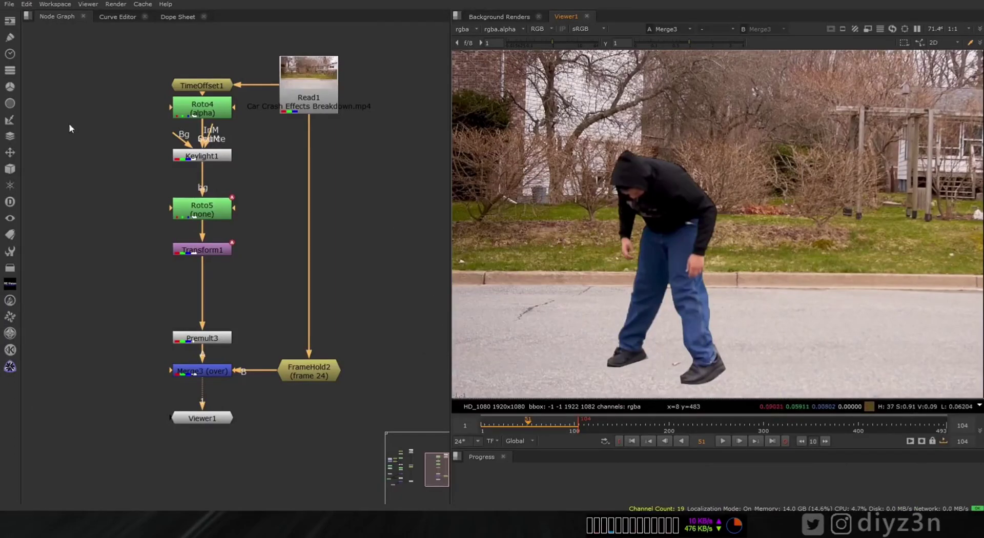
Add an OFlow node beside the graph, feed its Source from Keylight1 and view its output
drag(121, 122, 192, 118)
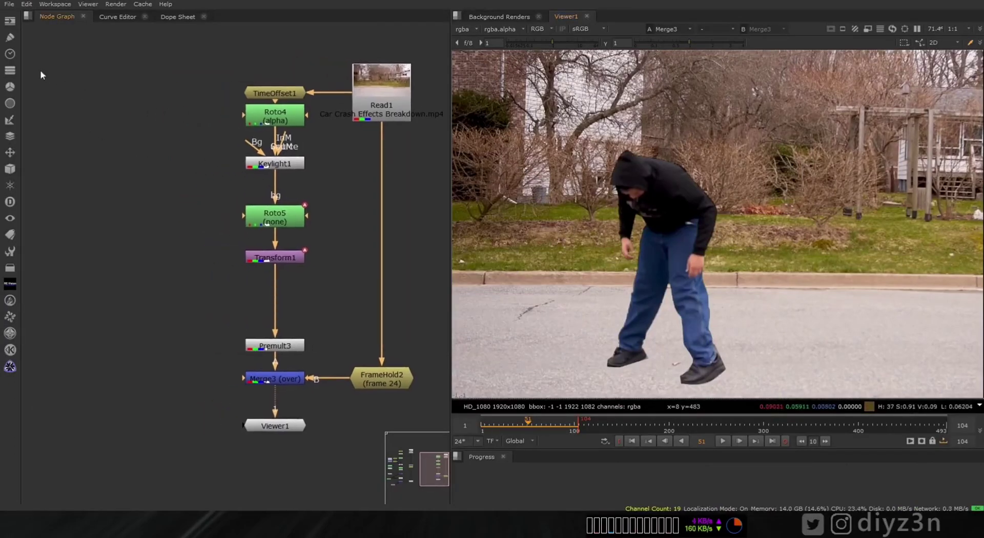
click(9, 54)
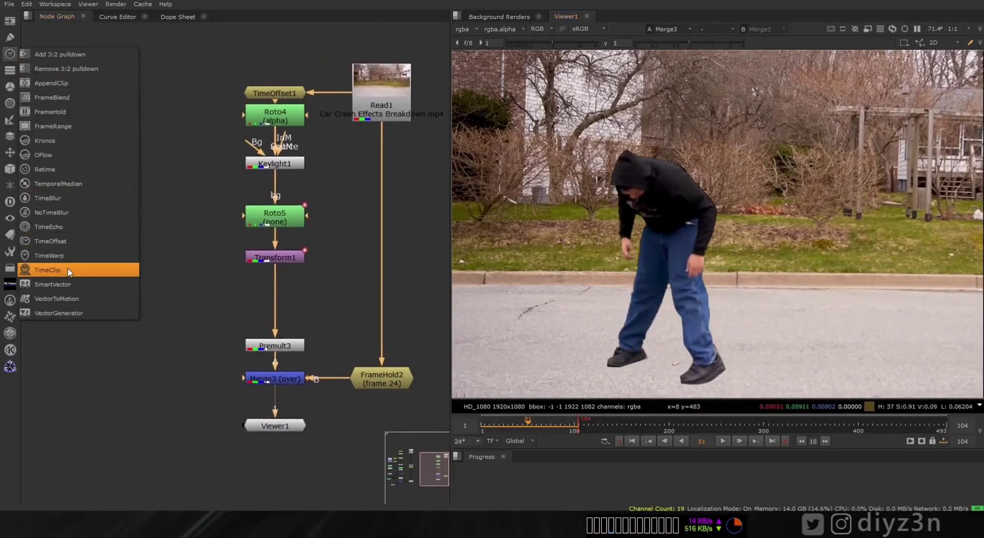
click(51, 155)
click(470, 264)
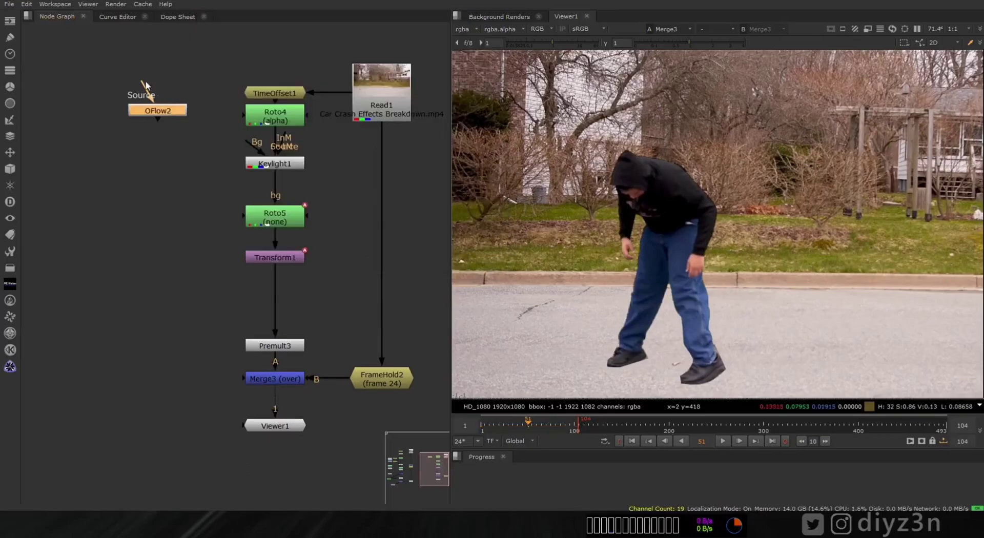
drag(248, 92, 248, 92)
drag(157, 115, 138, 206)
mouse_move(271, 98)
mouse_down()
mouse_move(248, 98)
mouse_move(269, 84)
mouse_up()
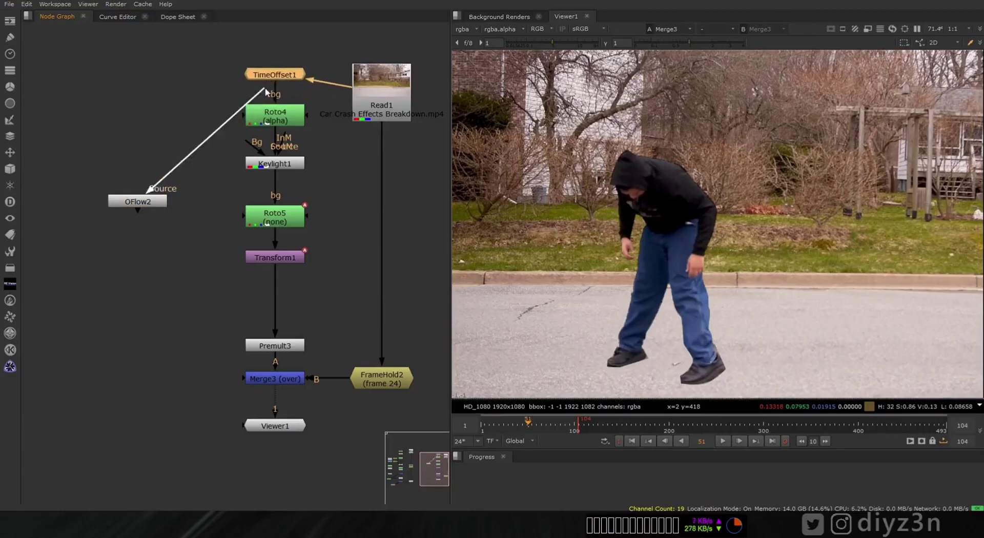
drag(145, 203, 148, 165)
key(1)
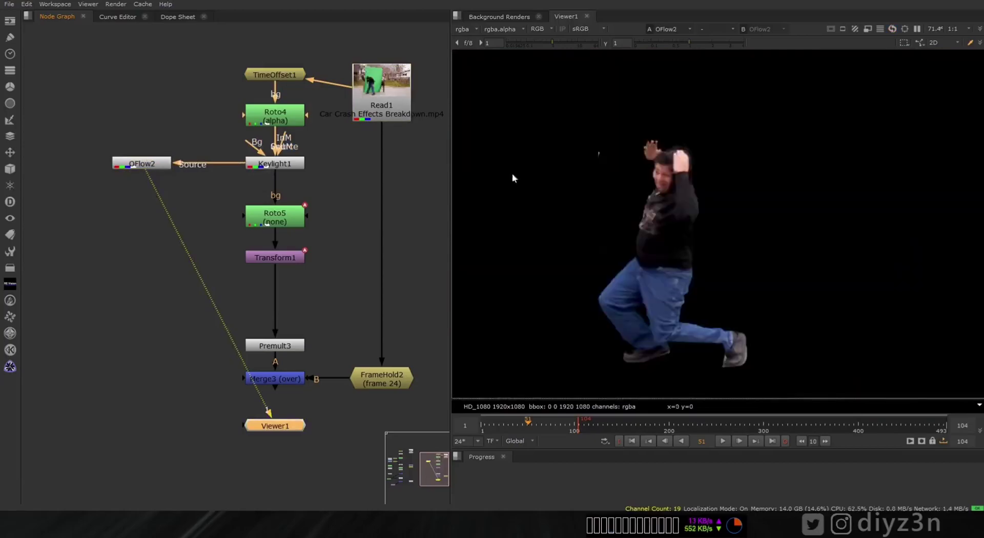
Compare the Merge3 composite with OFlow2's output in the viewer and open OFlow2's properties
click(269, 381)
key(1)
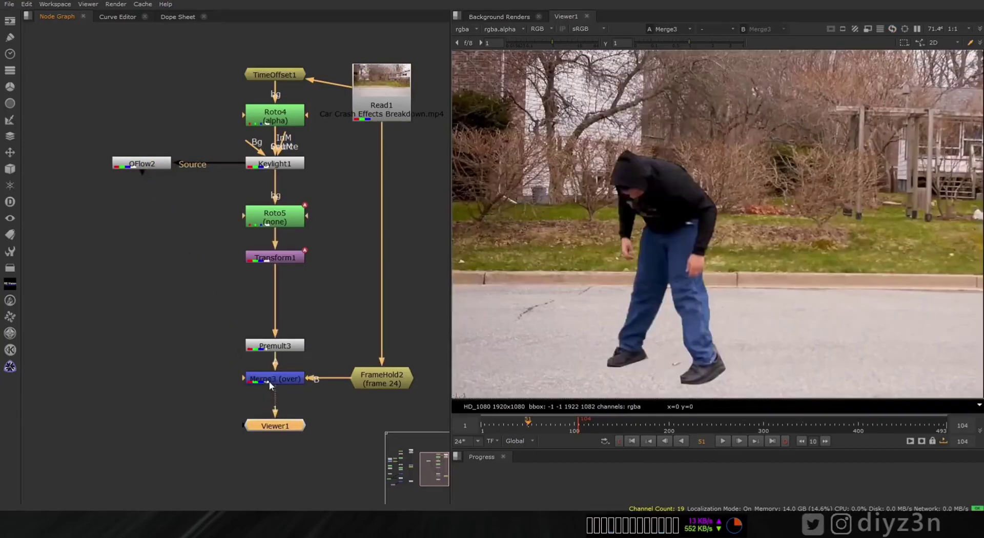
double_click(141, 164)
key(1)
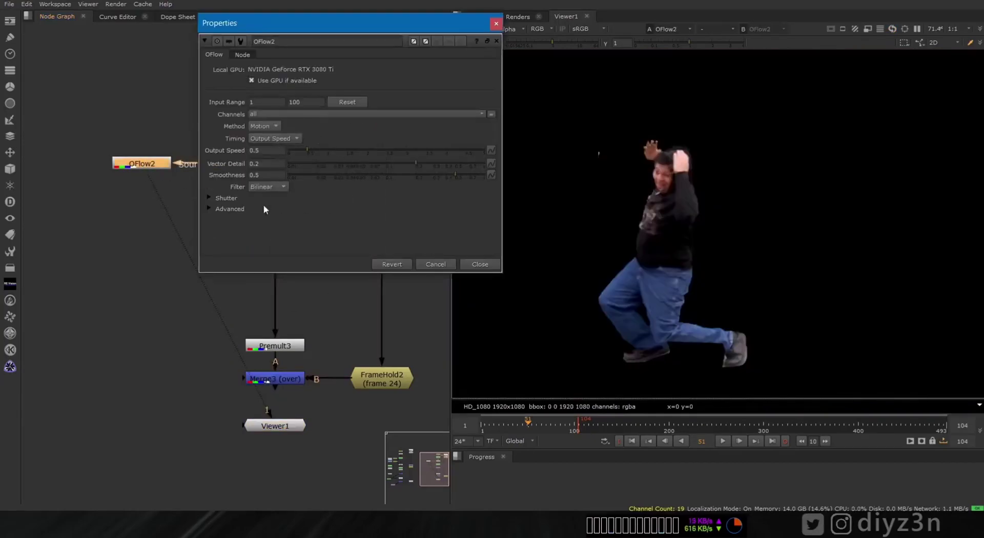
Set OFlow2's method to Frame and expand its Advanced and Shutter settings
click(262, 137)
click(265, 129)
click(272, 105)
click(223, 209)
click(224, 197)
Set OFlow2's Shutter Samples to 3 and raise its Shutter Time to 10 for overlapping ghost images of the man
drag(306, 221, 392, 221)
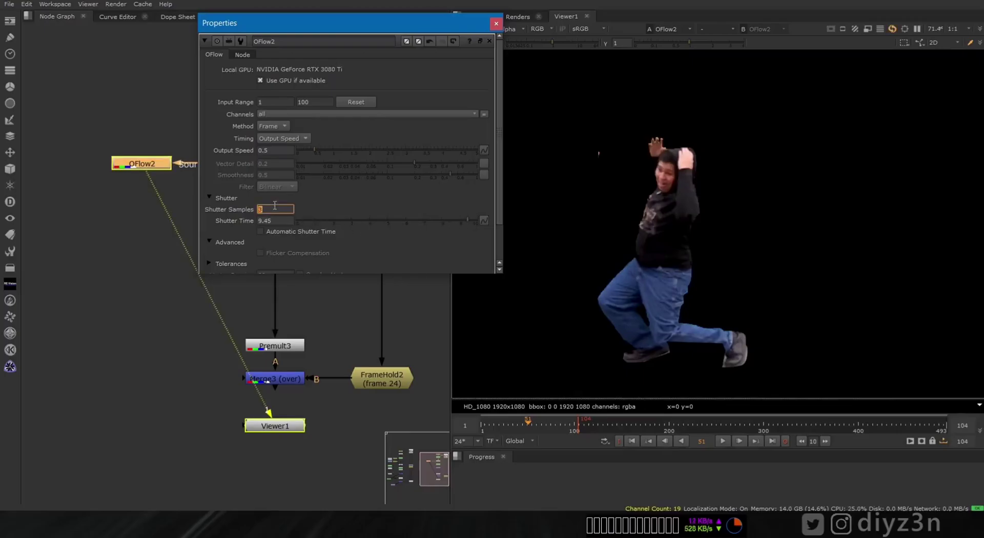
text(3)
key(Return)
drag(411, 219, 360, 221)
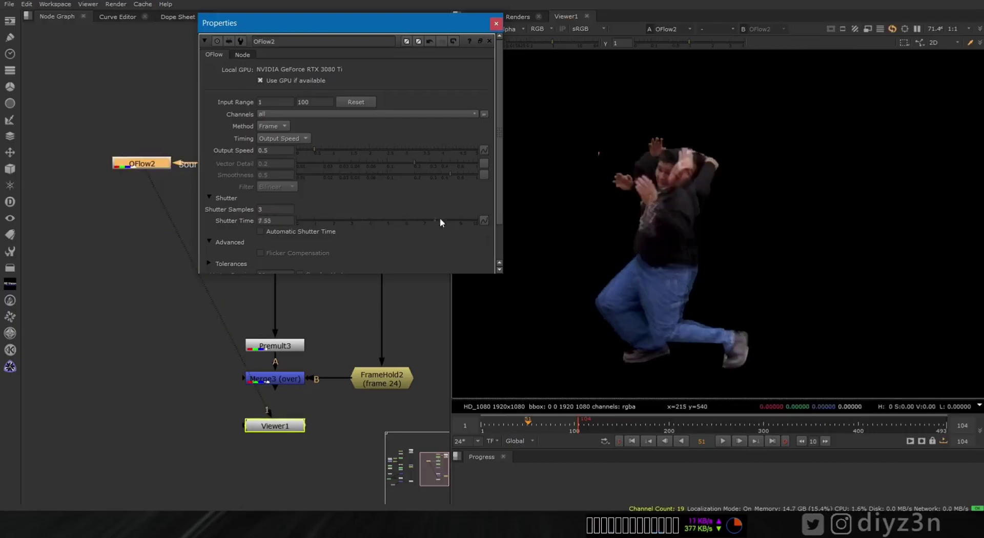
drag(431, 220, 515, 222)
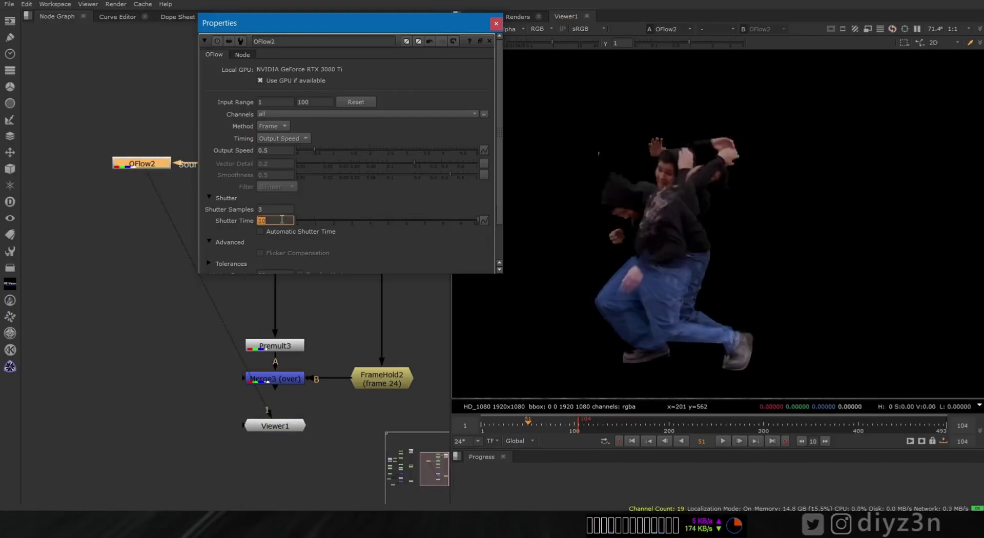
Set OFlow2's Shutter Time to 20, check the ghosts' alpha channel in the viewer, and close the node's properties
text(20)
key(Return)
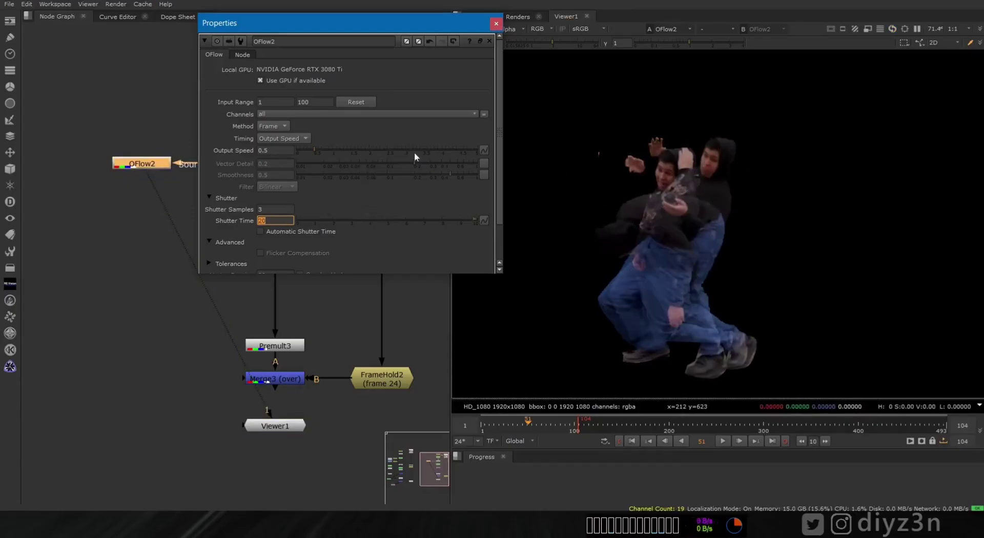
click(670, 189)
key(a)
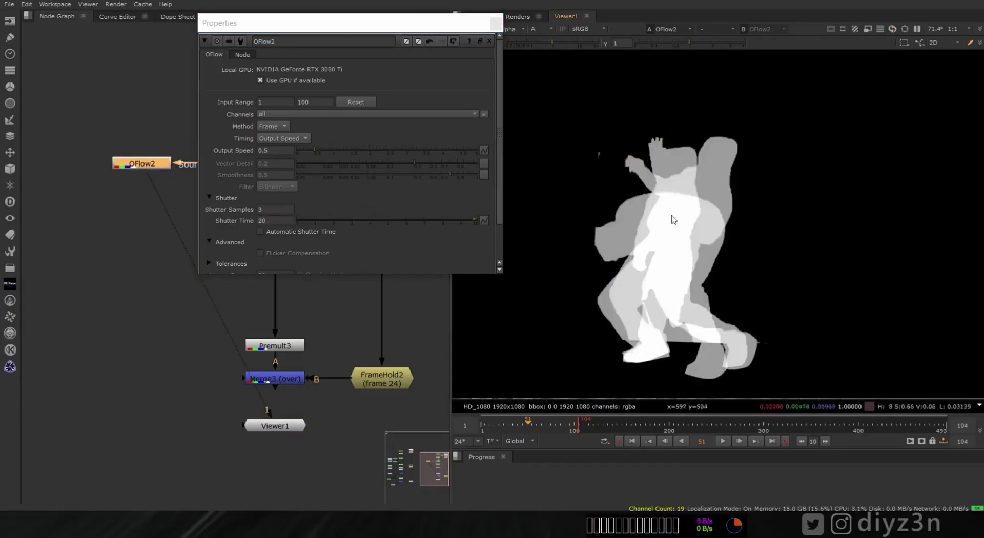
click(495, 24)
key(a)
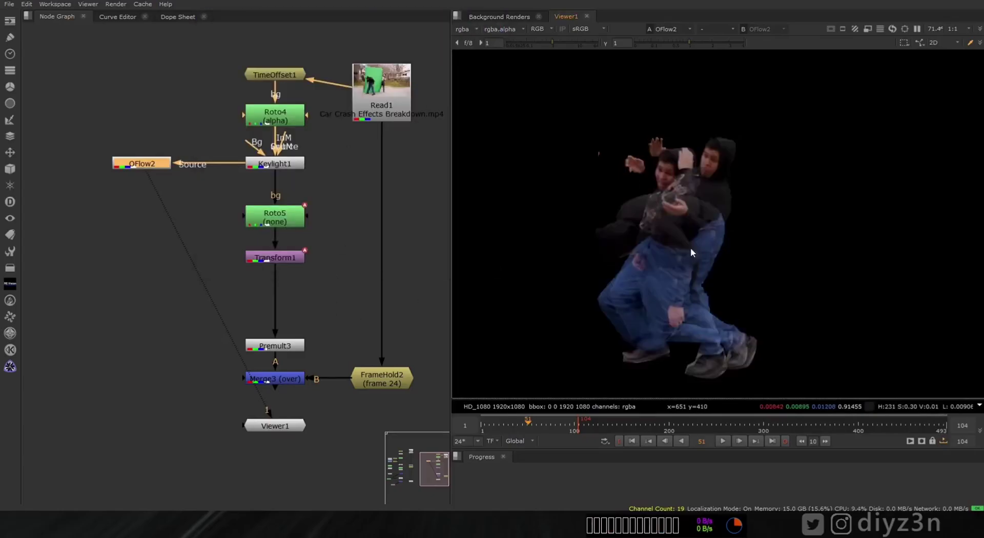
View the Merge3 composite and add a Premult node beside the main branch, fed by OFlow2
click(283, 380)
key(1)
drag(255, 345, 255, 301)
click(125, 251)
key(Tab)
text(prem)
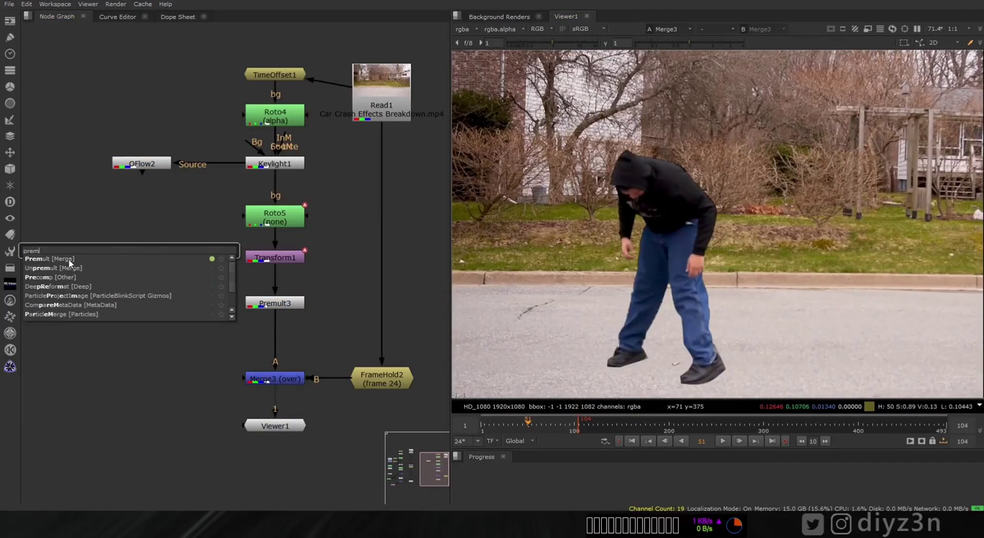
key(Return)
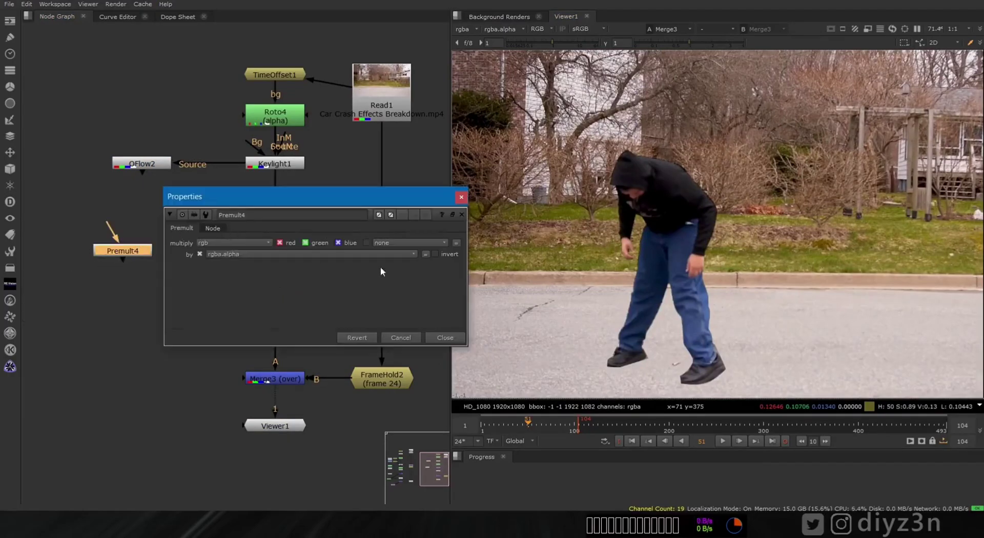
click(444, 339)
drag(114, 233, 140, 164)
drag(133, 255, 149, 274)
Insert a Merge (over) between Premult3 and Merge3, with its A input connected to Premult4
click(217, 324)
key(m)
click(536, 440)
drag(221, 327, 279, 338)
drag(212, 297, 141, 342)
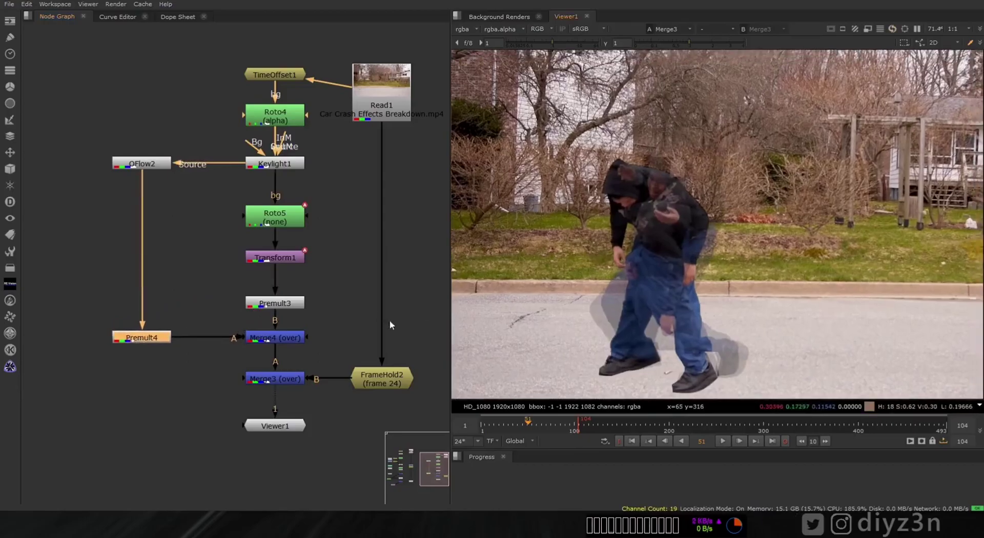
Insert a Grade between OFlow2 and Premult4, view it, and set its channels to alpha and whitepoint to 0
click(173, 207)
key(g)
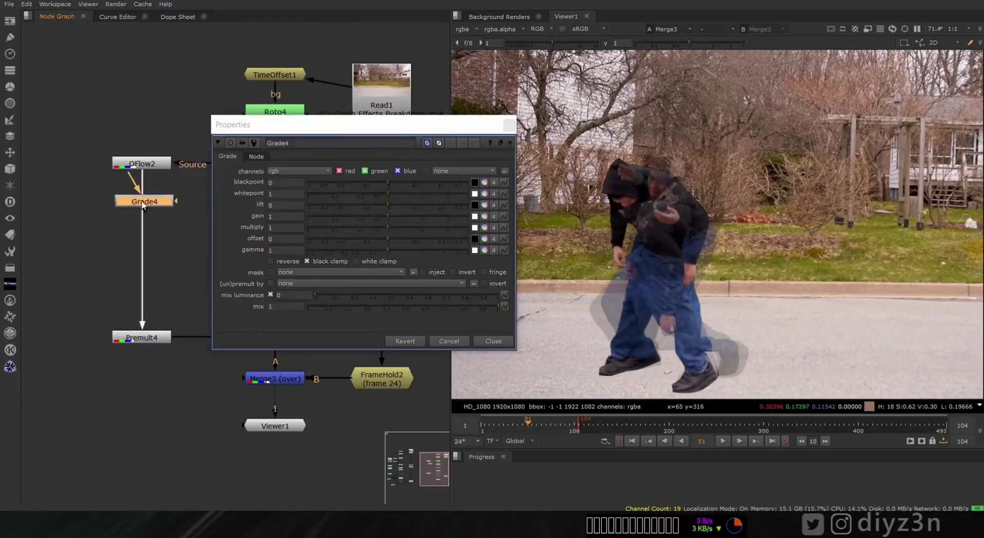
key(1)
click(302, 171)
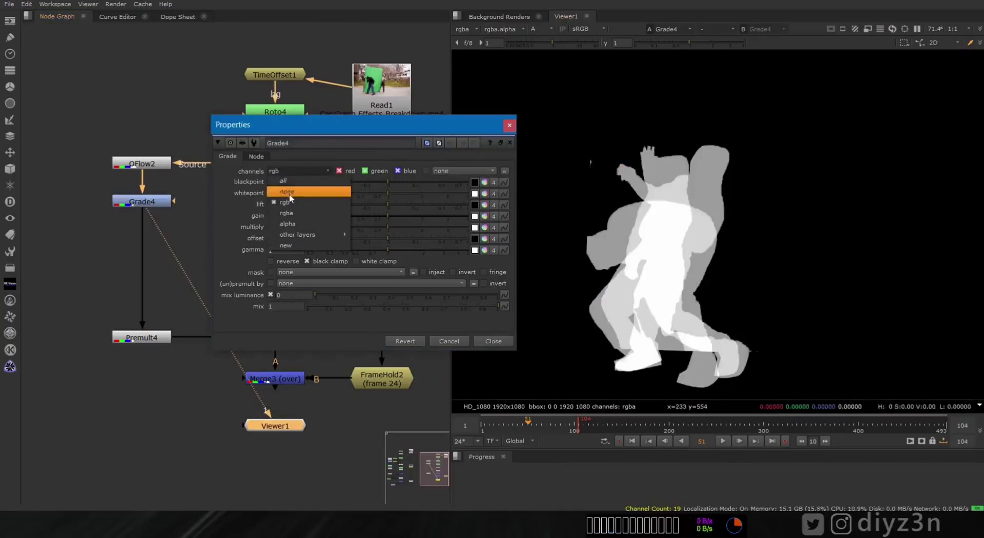
click(308, 222)
click(361, 195)
drag(361, 195, 304, 197)
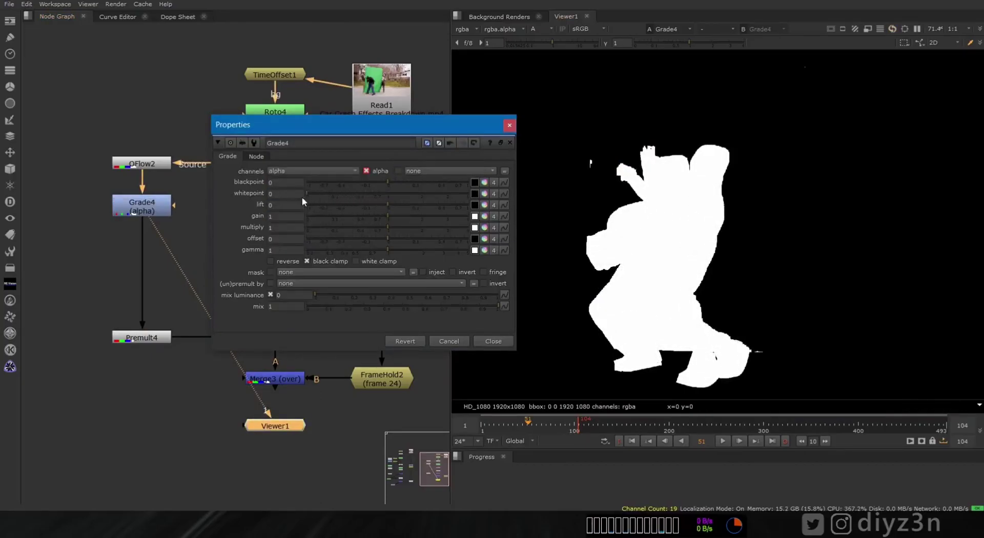
Close the Grade's properties and view the colour output of Merge4, followed by the Merge3 composite
click(493, 342)
key(a)
click(268, 341)
key(1)
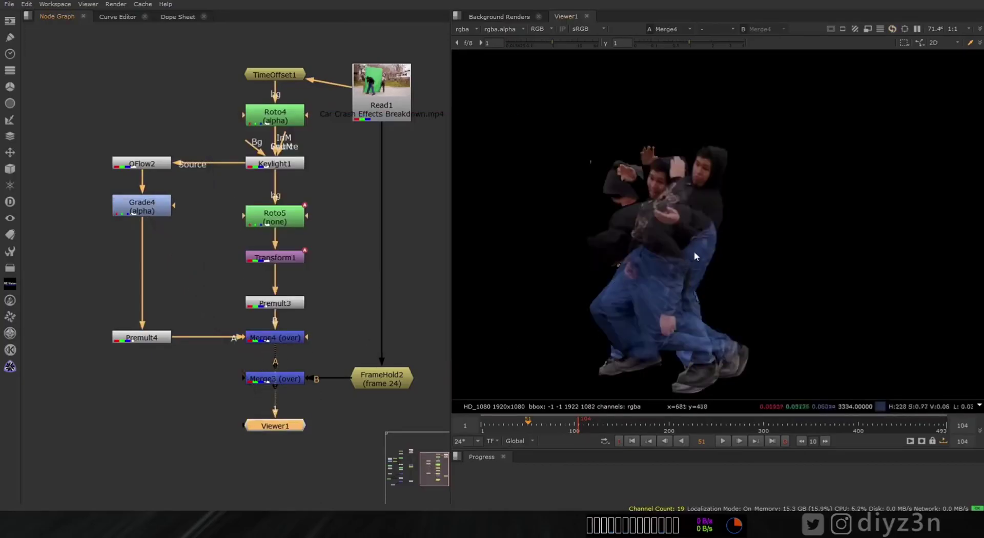
click(288, 379)
key(1)
Toggle Grade4 off and on to compare its effect on the ghost images in the composite
click(150, 213)
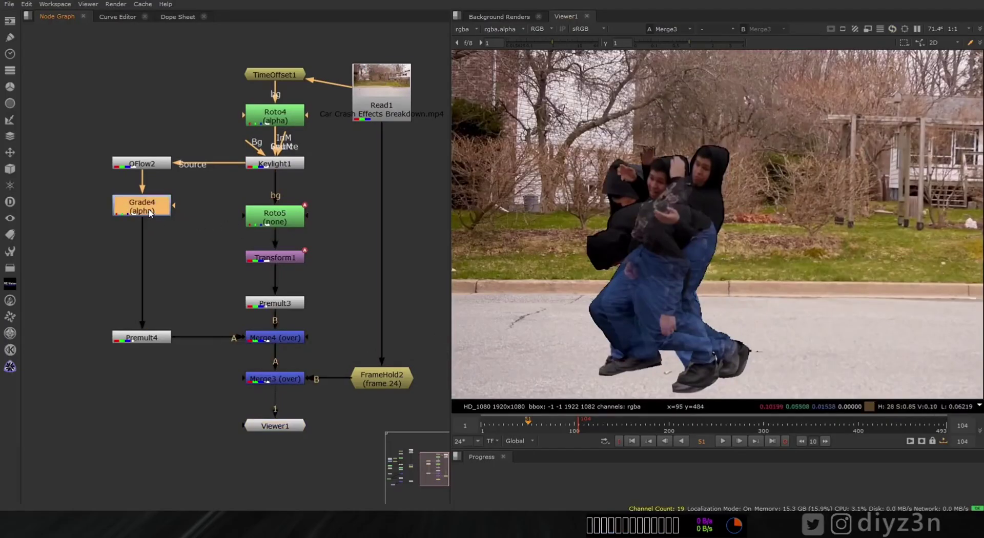
key(d)
key(d)
key(d)
key(d)
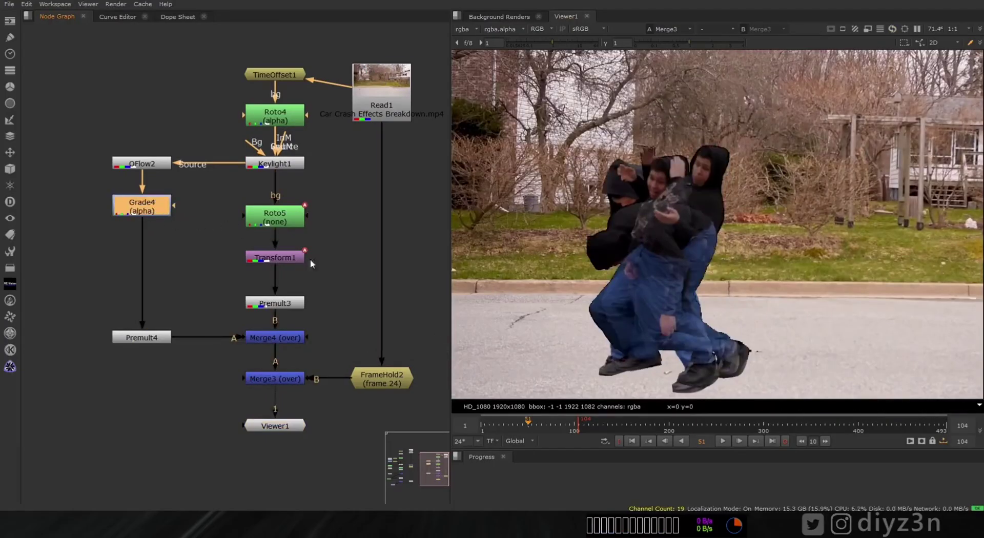
key(d)
key(d)
Swap Merge4's A and B inputs and insert an rgb Grade below Grade4 with its whitepoint set to 0.67
click(281, 339)
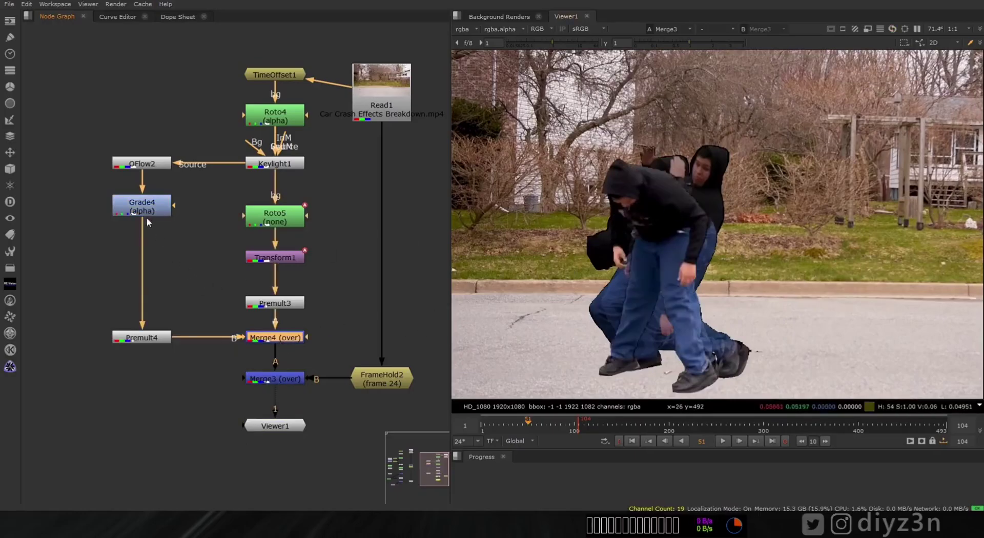
drag(147, 210, 148, 202)
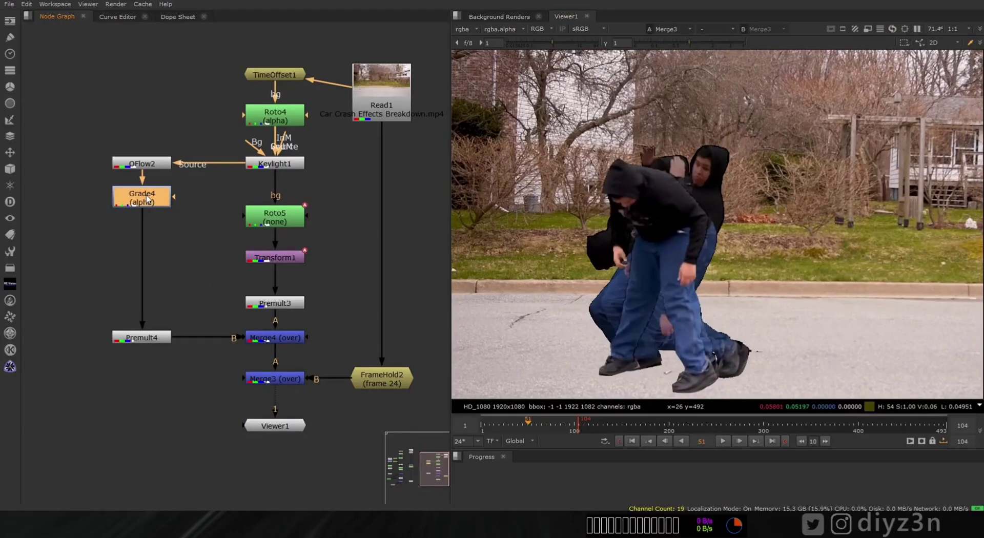
key(g)
drag(360, 210, 333, 218)
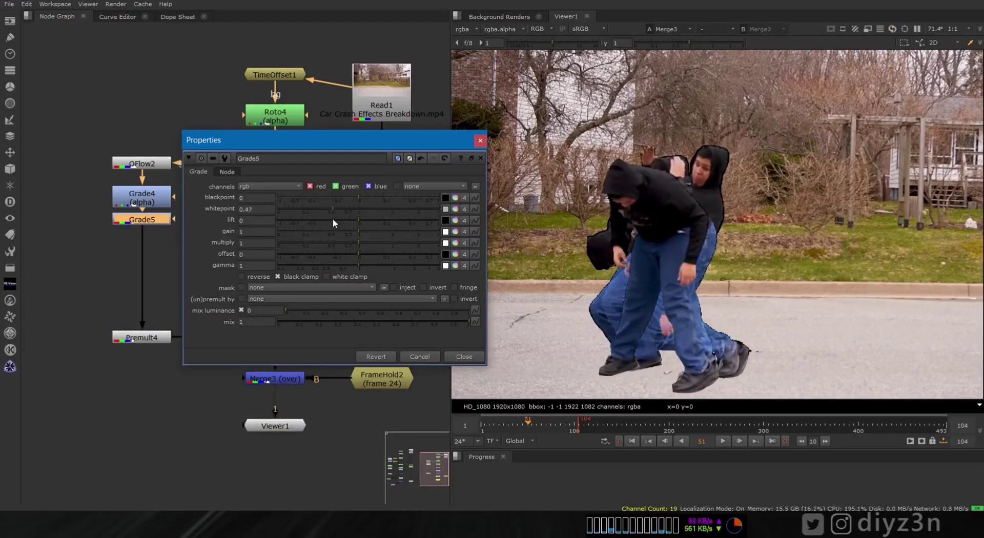
click(463, 356)
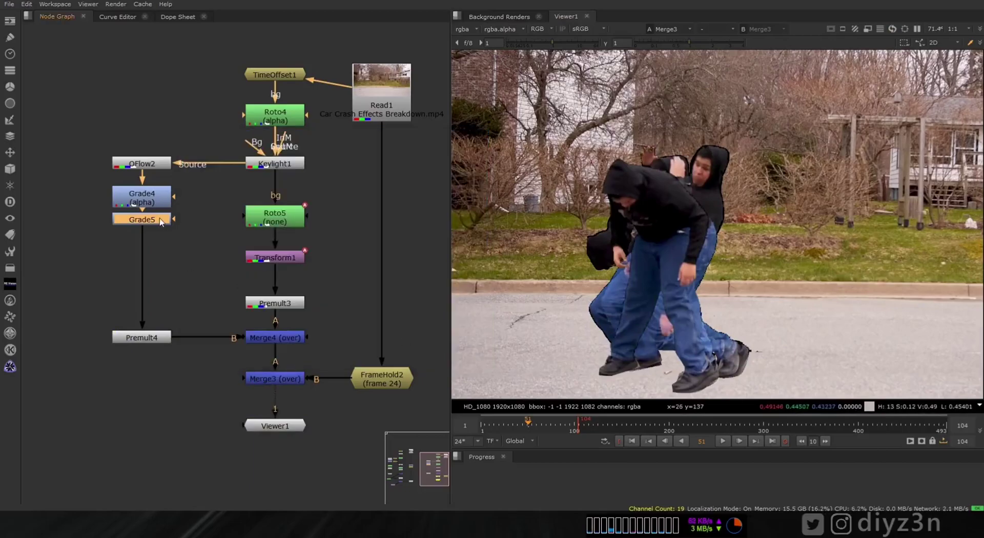
Add a Roto node below Grade5 and draw a large ellipse around the ghosts' legs on the road
key(o)
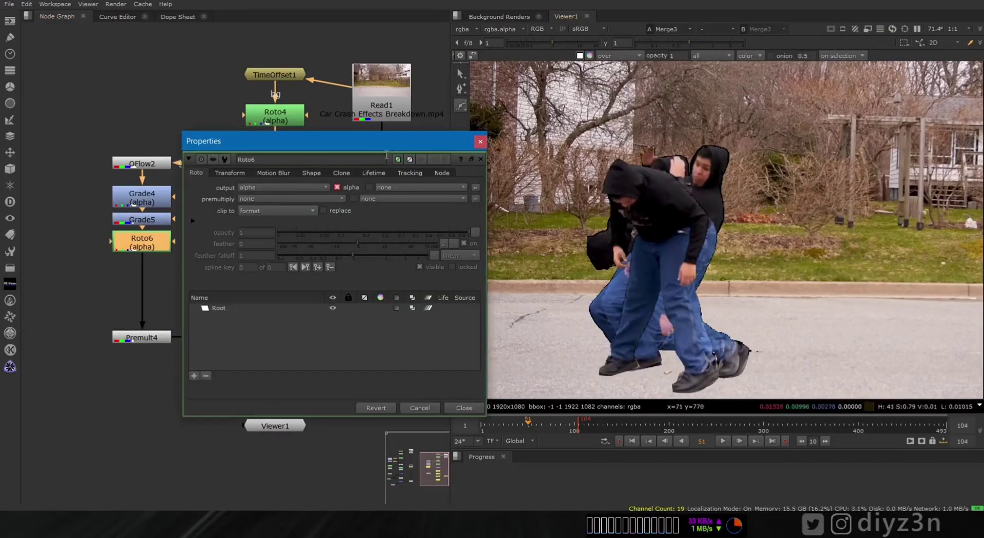
drag(350, 149, 290, 140)
drag(459, 106, 513, 134)
drag(763, 386, 536, 271)
mouse_move(662, 389)
mouse_down()
mouse_move(645, 348)
mouse_move(644, 370)
mouse_up()
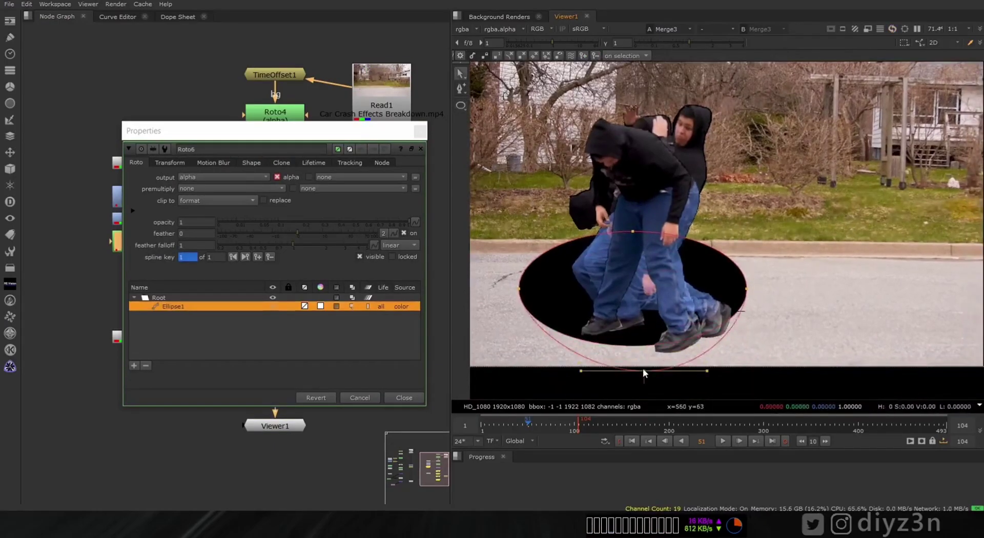
Set Roto6's output to none and premultiply to alpha, and invert the ellipse to remove the ghosts' legs
click(232, 188)
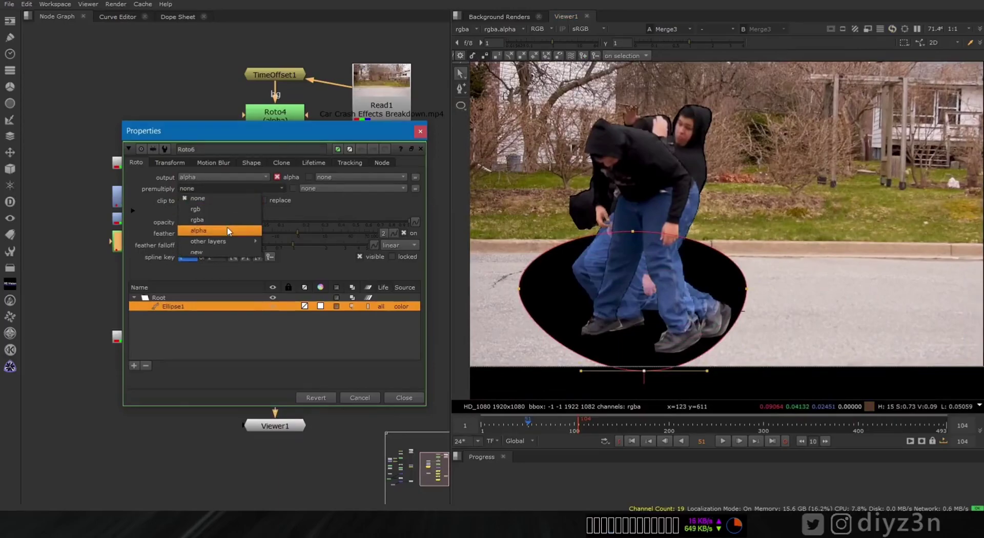
click(229, 232)
click(201, 179)
click(198, 189)
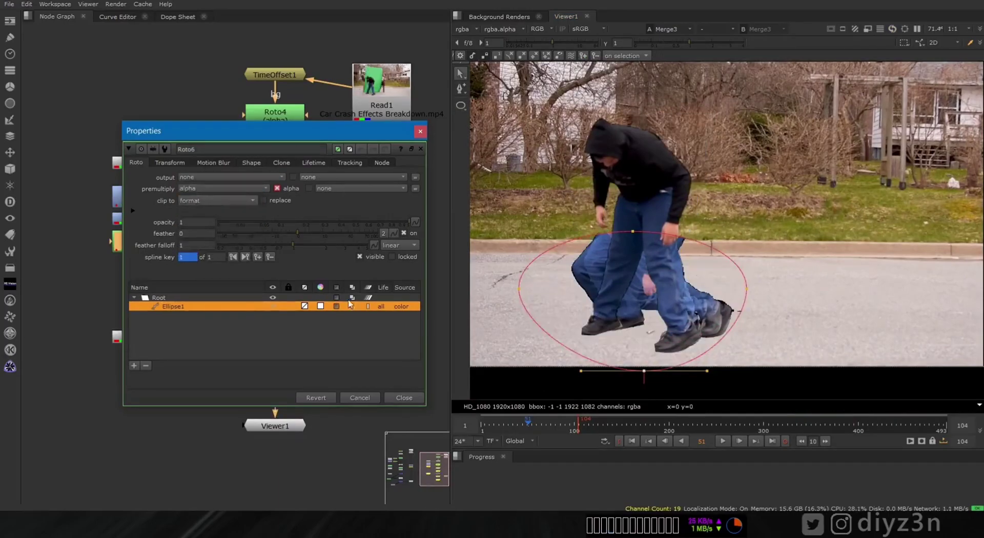
click(336, 307)
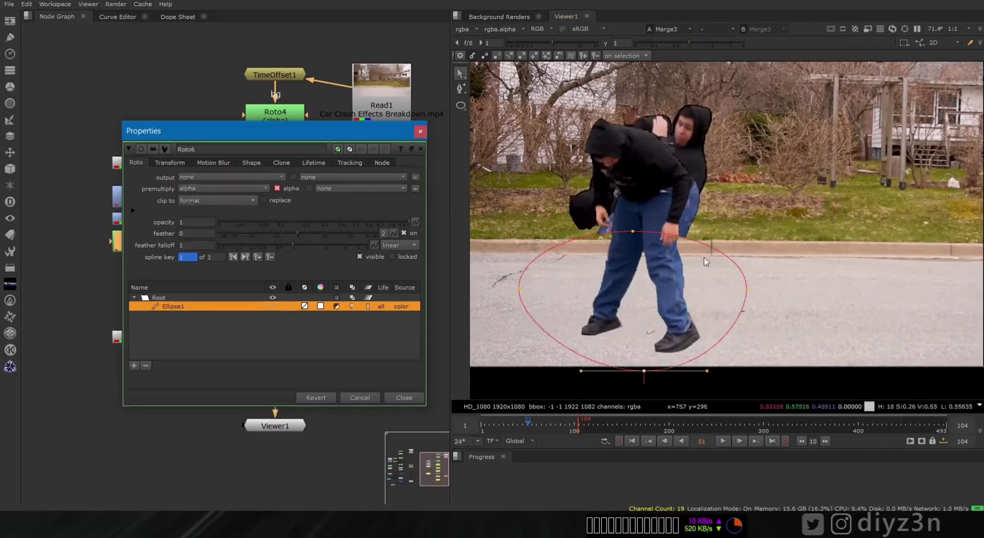
Adjust the ellipse's upper point near the hips and raise its feather falloff to 5 while testing feather amounts
drag(634, 232, 648, 232)
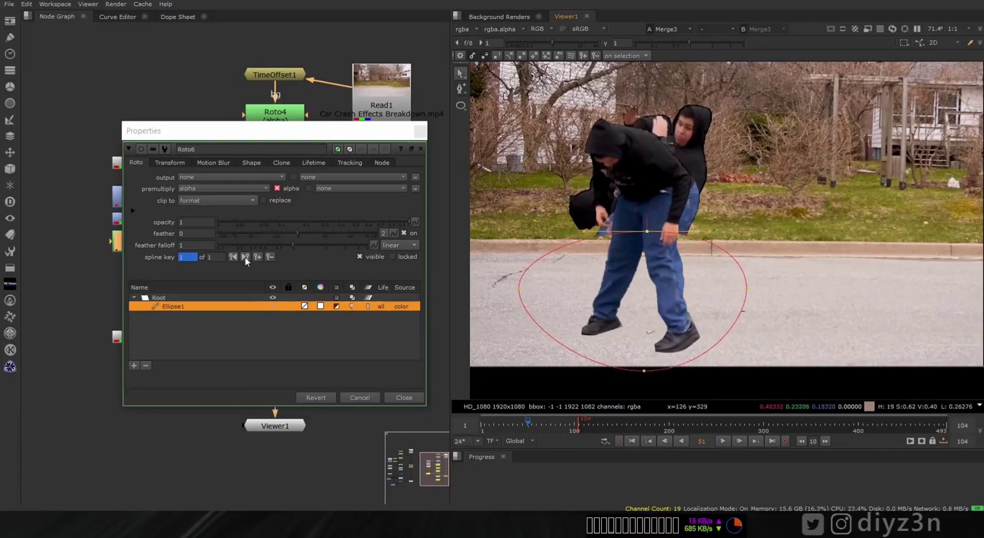
click(297, 232)
drag(304, 230, 257, 233)
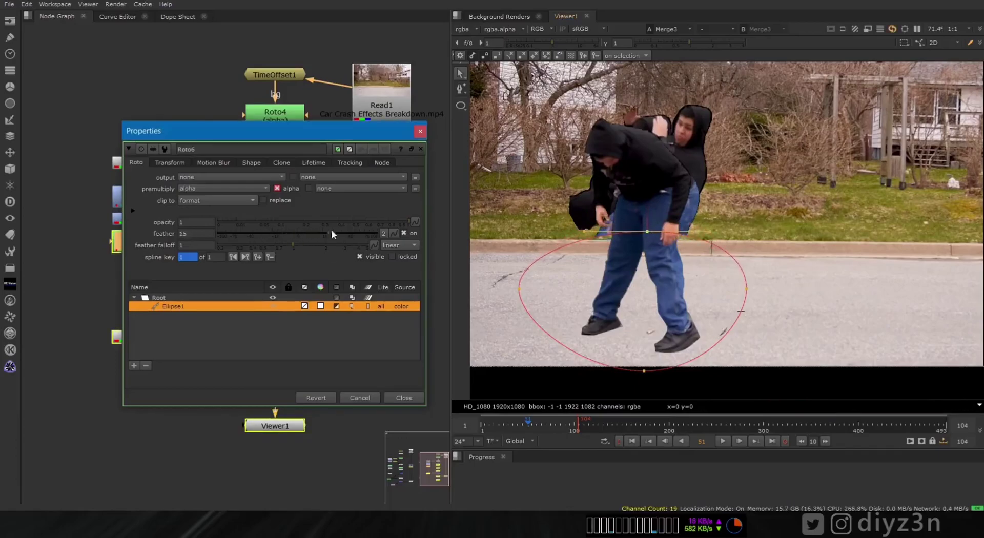
drag(330, 245, 264, 245)
scroll(654, 219, up, 5)
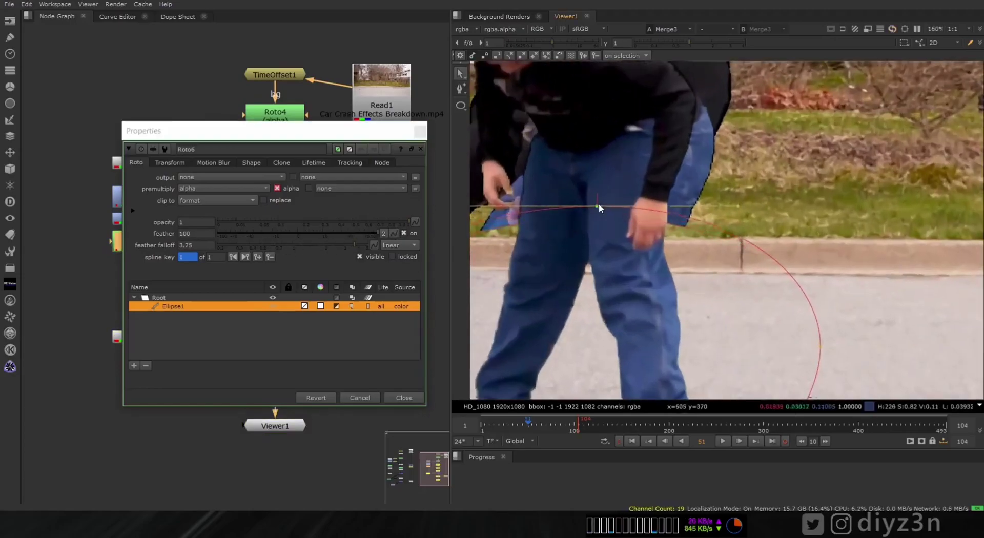
drag(358, 235, 264, 234)
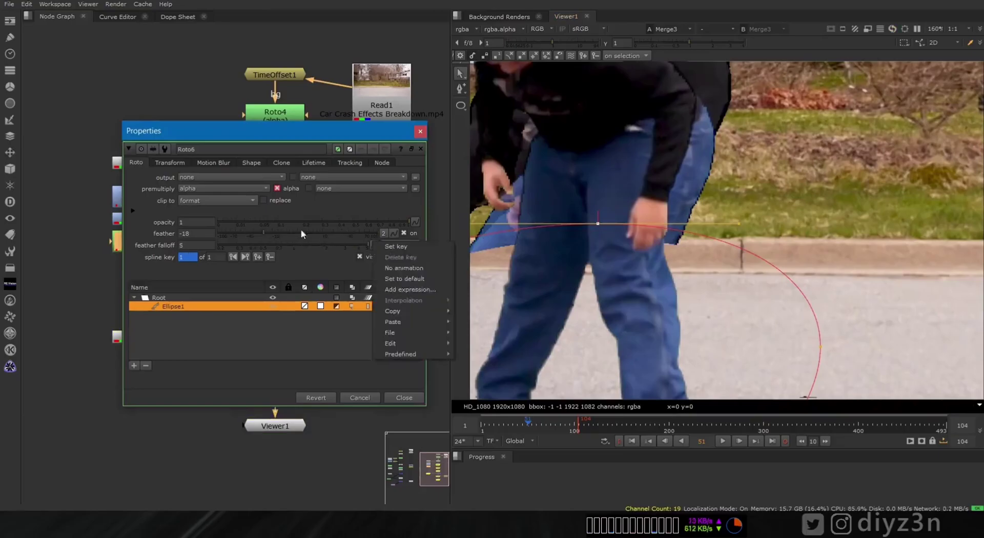
Set the ellipse's feather to 200, check the full frame, and close Roto6's properties
click(302, 232)
key(a)
drag(620, 251, 725, 208)
double_click(197, 233)
text(200)
click(266, 244)
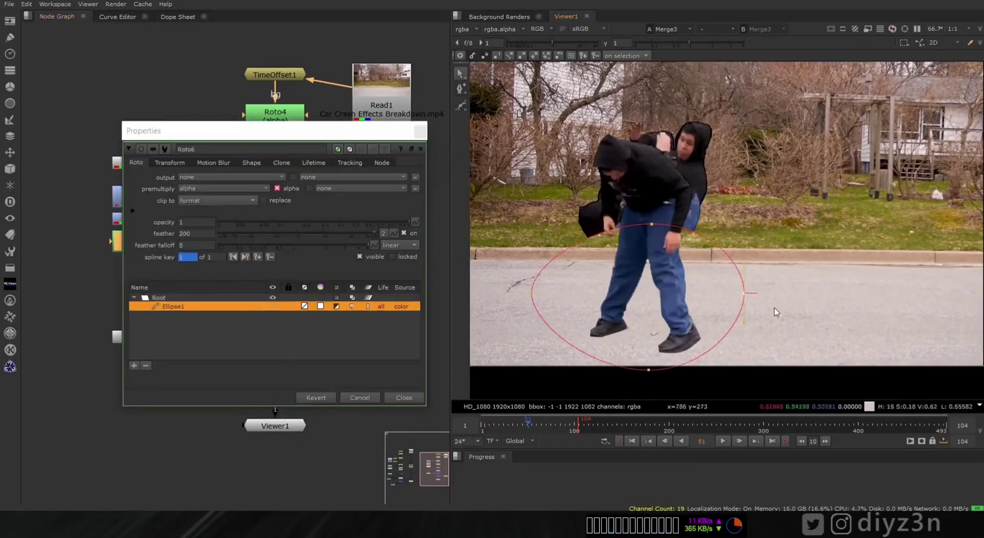
click(404, 398)
Play the composite briefly and go to frame 27 to inspect the ghosts behind the man
click(722, 443)
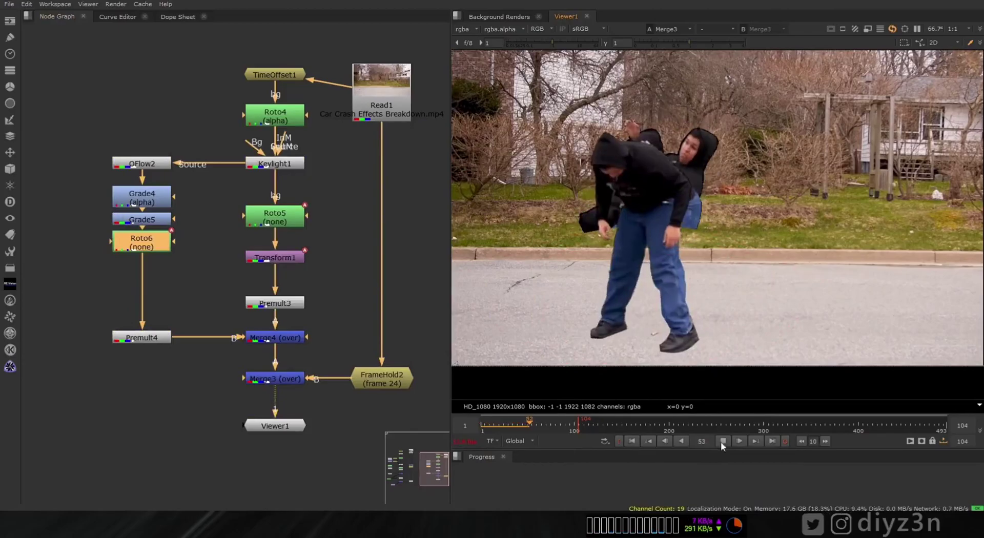
click(723, 443)
click(505, 425)
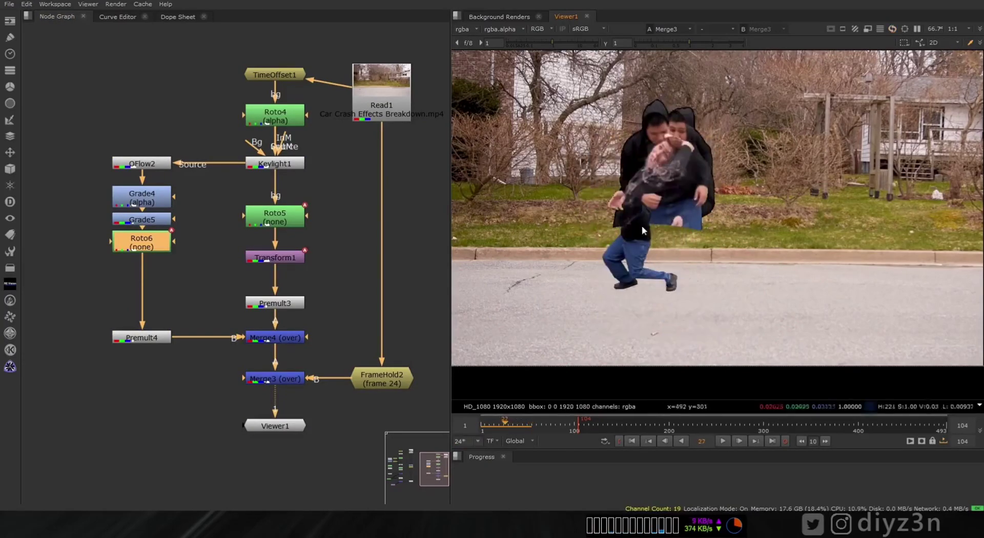
Delete Premult4 and move Merge4 up between Roto5 and Transform1, connected directly to Roto6
drag(154, 340, 153, 296)
click(274, 338)
key(ctrl+x)
drag(274, 304, 274, 334)
drag(177, 318, 275, 333)
click(159, 296)
key(Delete)
mouse_move(277, 257)
mouse_down()
mouse_move(276, 304)
mouse_move(275, 260)
mouse_up()
click(286, 262)
key(m)
key(ctrl+z)
Scrub the composite, swap Merge4's inputs so Roto6 feeds B, and play from the first frame
click(495, 423)
drag(493, 428, 541, 425)
click(266, 261)
key(shift+x)
click(632, 442)
click(722, 442)
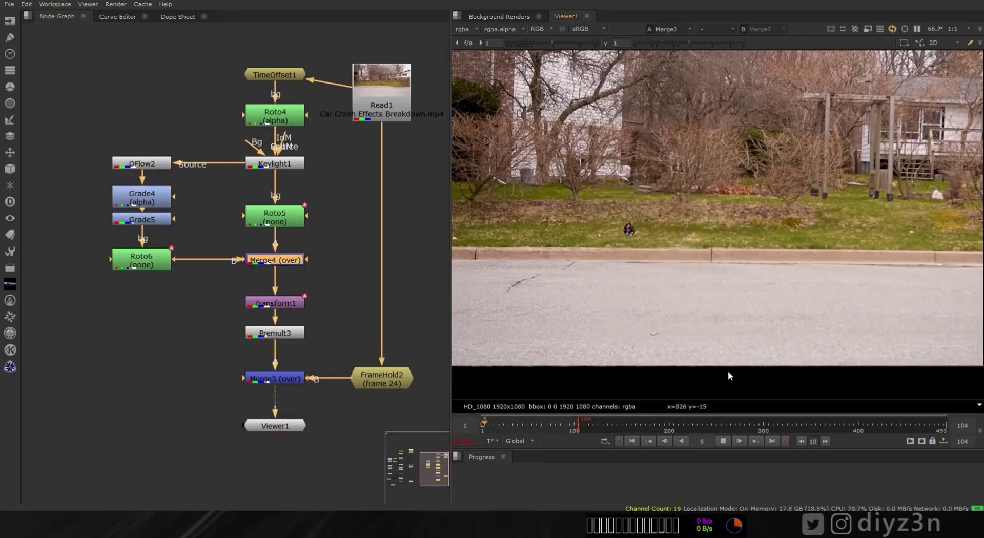
Move Roto5 from above Merge4 to between Merge4 and Transform1, and tidy the surrounding nodes
scroll(623, 233, up, 10)
drag(274, 217, 277, 165)
drag(274, 260, 275, 237)
drag(275, 253, 336, 221)
drag(295, 179, 276, 237)
drag(335, 217, 273, 280)
drag(274, 237, 274, 258)
drag(143, 260, 142, 258)
Play the composite from the first frame to review the ghosting with the rearranged nodes
drag(503, 423, 512, 423)
scroll(603, 280, down, 8)
scroll(603, 273, down, 3)
key(l)
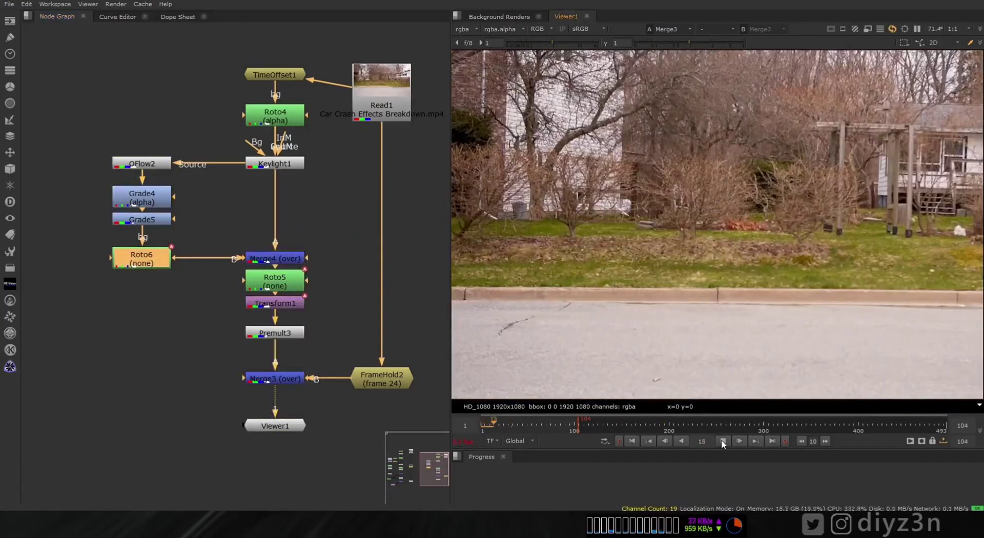
click(633, 441)
click(722, 441)
click(632, 442)
click(722, 441)
Scrub to frame 29 and inspect Merge4's properties against a closer view of the ghosts
click(511, 425)
drag(510, 426, 544, 410)
scroll(599, 299, up, 2)
double_click(262, 258)
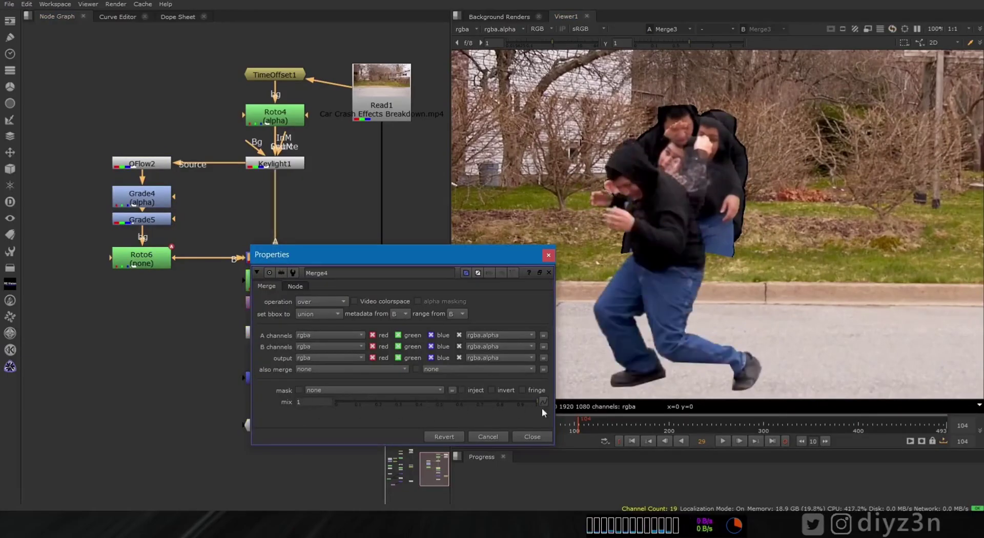
click(533, 435)
Try adding a second ellipse around the ghosts' upper bodies in Roto6 at frame 32
click(145, 255)
double_click(145, 255)
click(176, 307)
click(510, 425)
right_click(460, 105)
click(488, 137)
drag(558, 82, 865, 357)
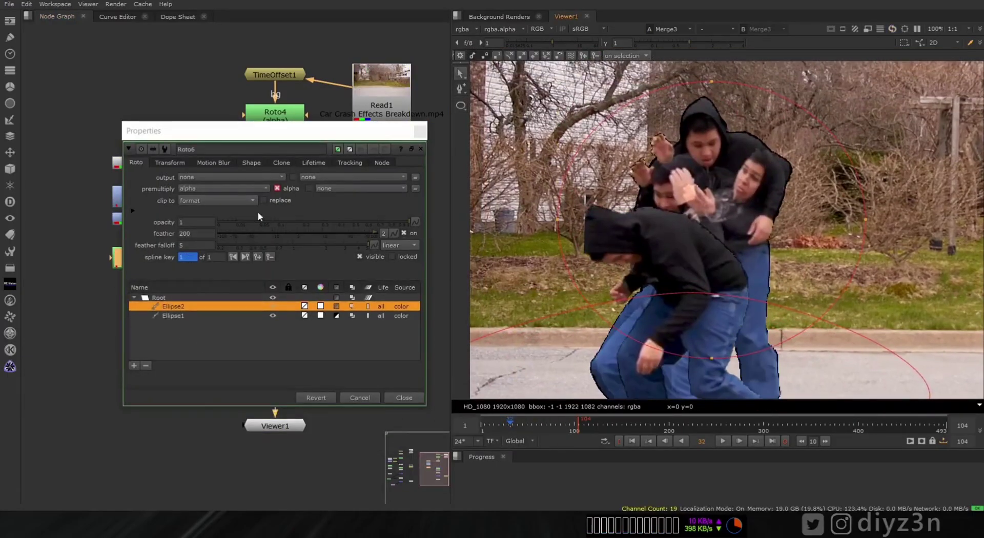
click(404, 398)
Add a second Roto node below Roto6 and draw a large ellipse around the ghosts' upper bodies
key(o)
right_click(461, 105)
click(489, 136)
mouse_move(535, 72)
mouse_down()
mouse_move(851, 309)
mouse_move(851, 345)
mouse_up()
Set Roto7's output to none and premultiply to alpha, and invert its ellipse to hide the ghosts inside
click(268, 222)
click(272, 231)
click(262, 272)
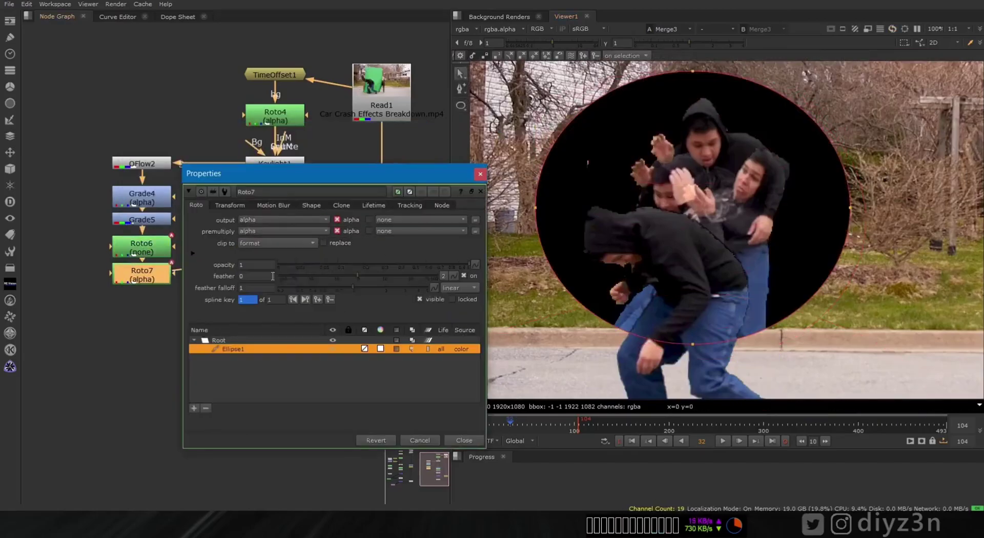
click(272, 221)
click(261, 231)
click(396, 349)
Step back to the neighbouring frames and adjust the Roto7 ellipse around the man's upper body
key(Left)
key(Left)
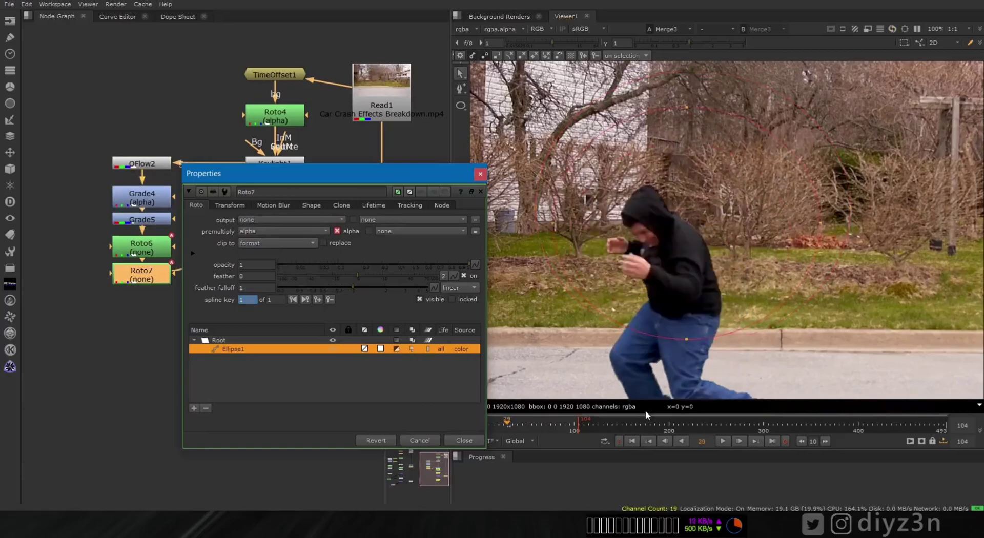
key(Right)
click(460, 89)
drag(735, 278, 764, 259)
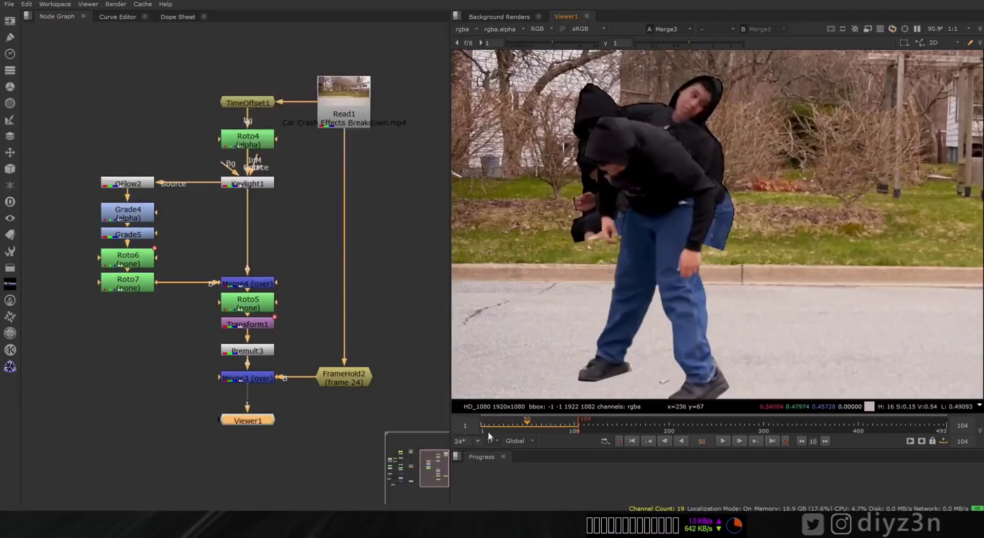
Examine the ghosts at frame 32 through the Grade4 and Roto7 outputs, and look over the surrounding nodes
key(1)
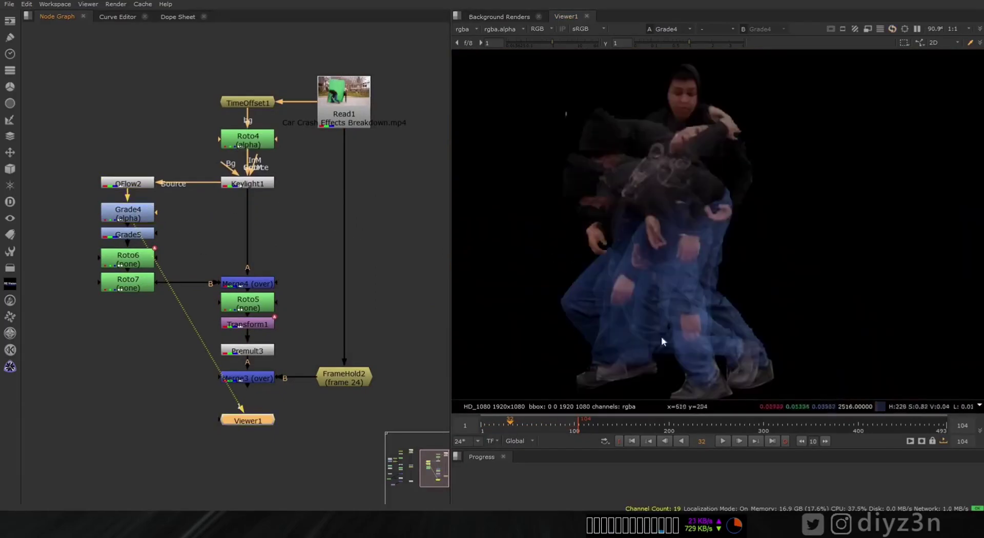
key(1)
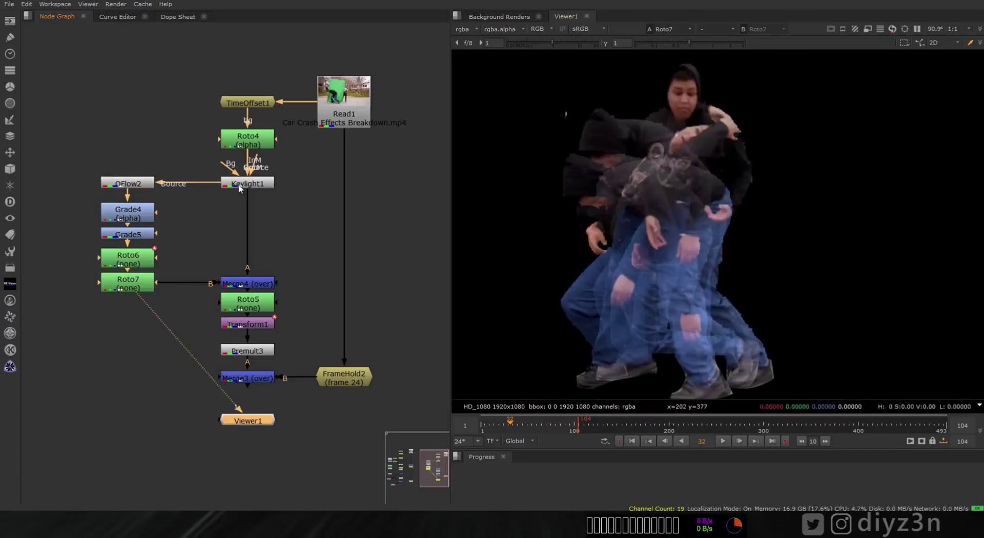
key(1)
drag(79, 158, 223, 338)
drag(130, 261, 22, 260)
click(134, 240)
drag(114, 233, 198, 244)
drag(191, 144, 69, 342)
drag(107, 299, 118, 299)
drag(222, 242, 183, 242)
Add another Keylight node between OFlow2 and Keylight1, connect its source to Keylight1, and view its output
scroll(183, 247, up, 2)
click(218, 217)
key(Tab)
text(key)
click(140, 227)
click(347, 353)
key(a)
key(a)
key(a)
key(a)
click(226, 220)
key(1)
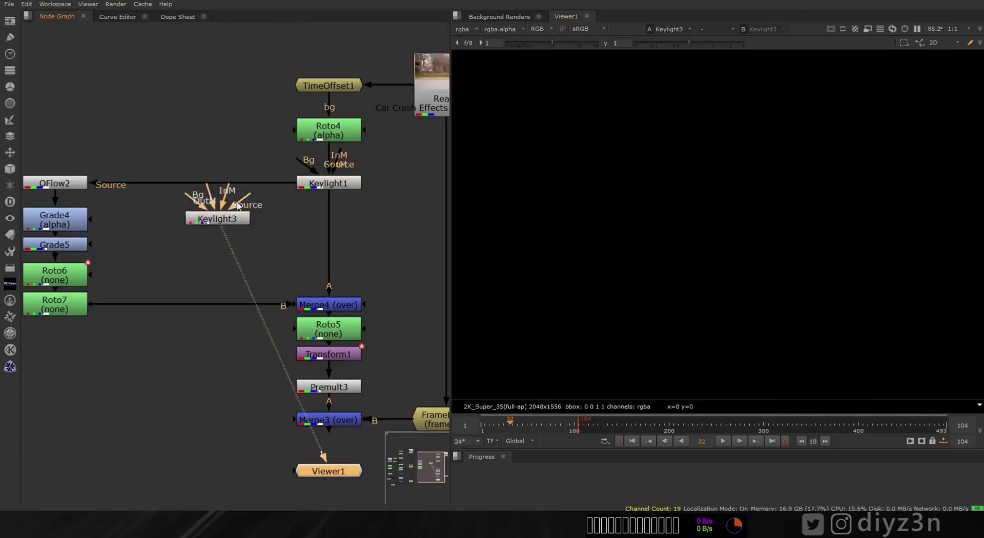
drag(250, 193, 328, 182)
Sample the man's blue jeans as Keylight3's screen colour to key them out
double_click(227, 221)
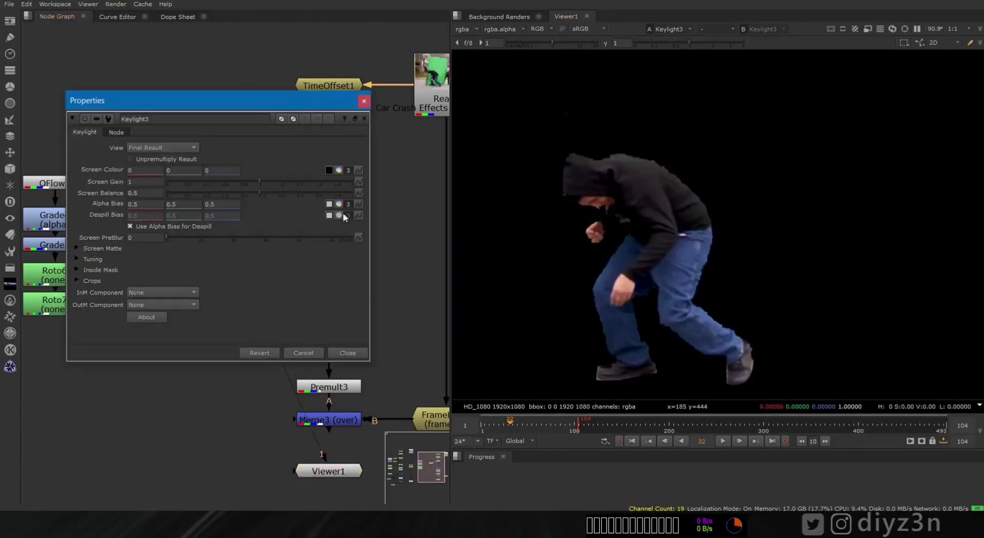
click(328, 171)
ctrl+click(678, 272)
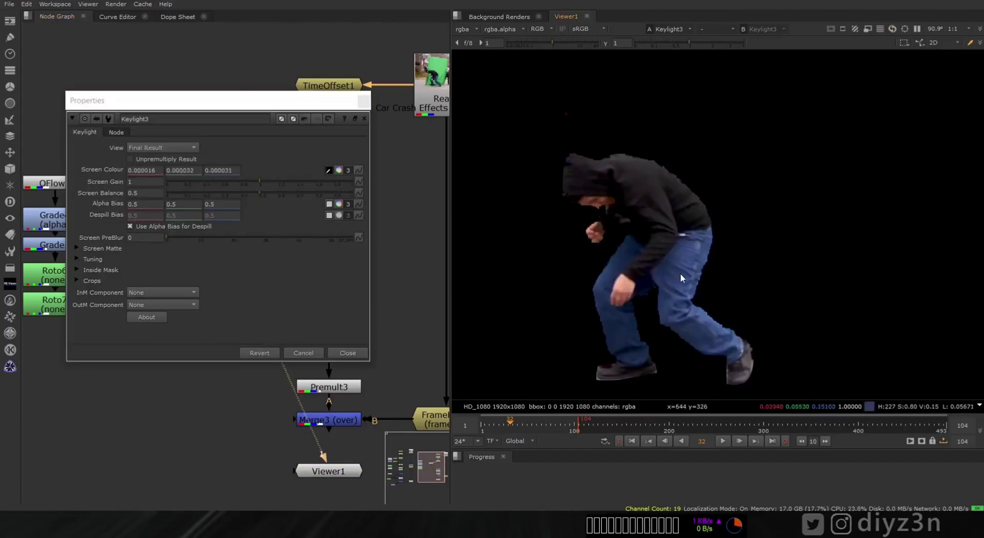
ctrl+click(687, 277)
key(Tab)
key(Tab)
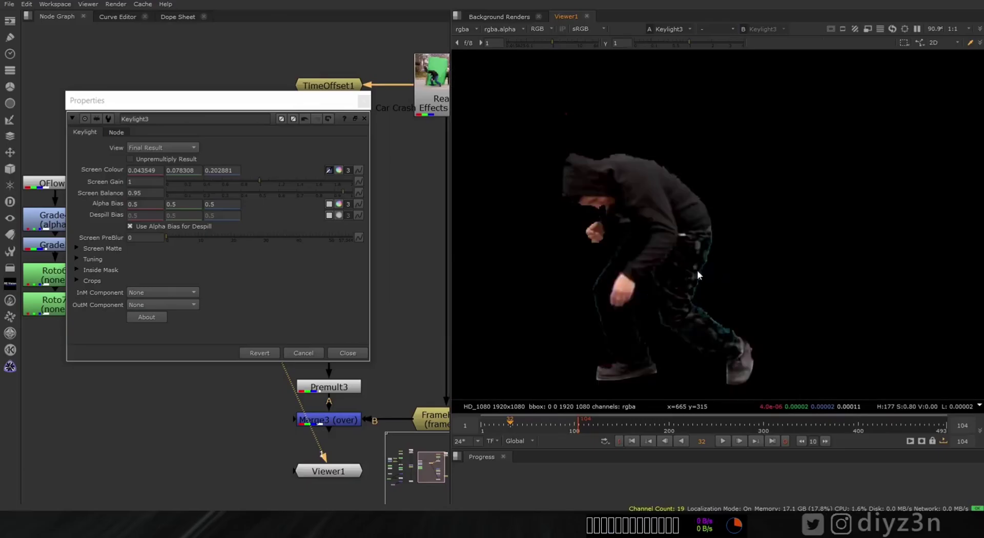
click(349, 353)
Set Keylight3's OutM component to Inverted Alpha, its screen gain to 2 and its screen balance to 0.985
drag(196, 221, 176, 245)
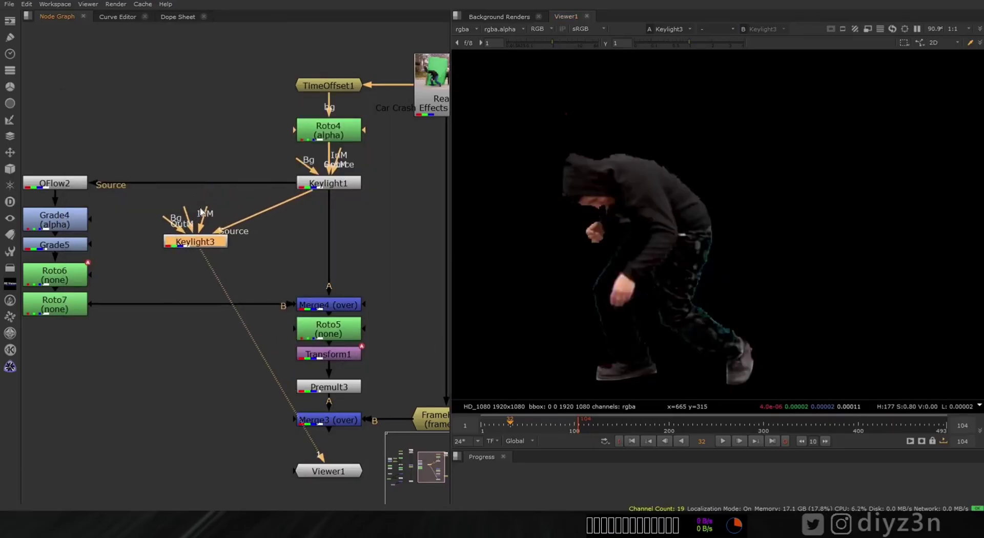
double_click(205, 242)
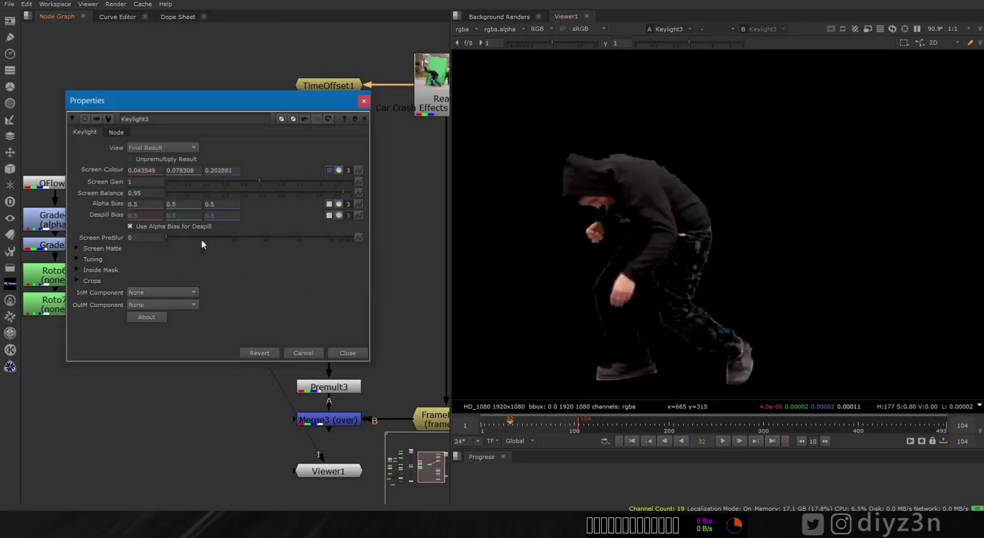
key(a)
click(151, 304)
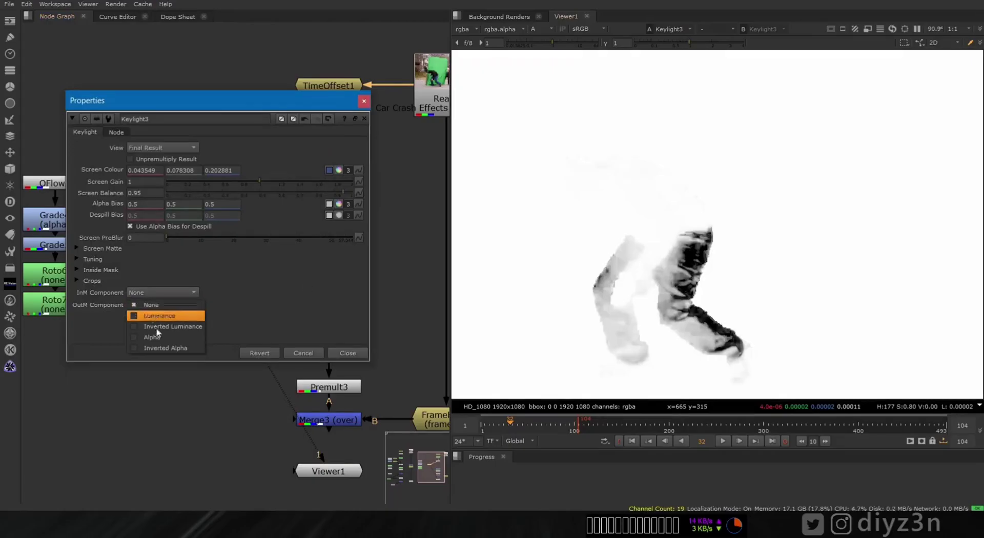
click(154, 326)
drag(263, 177, 469, 193)
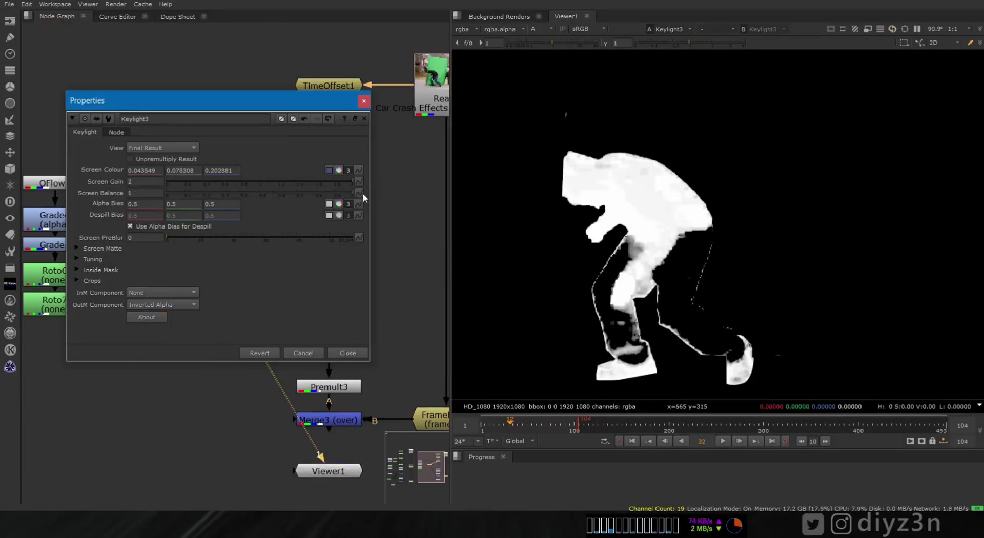
key(a)
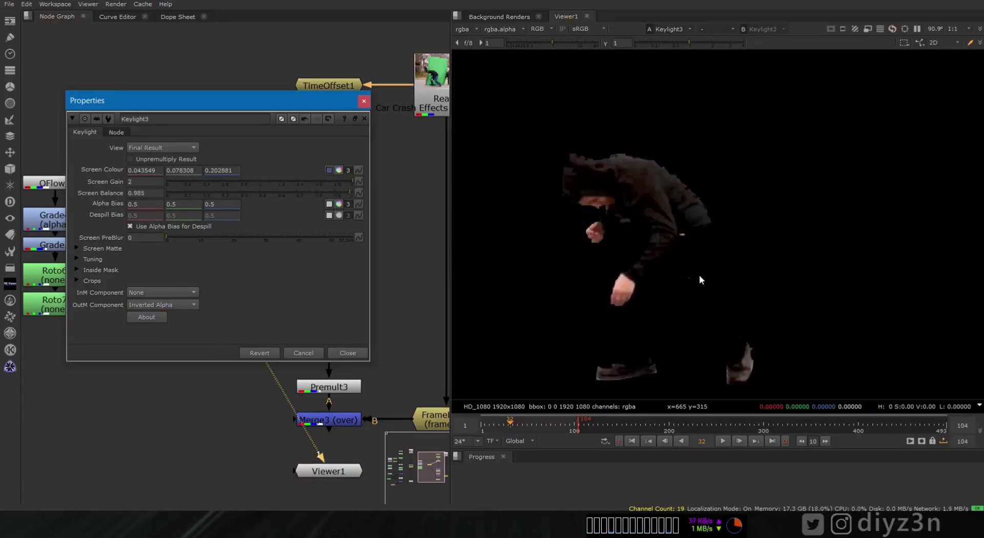
click(347, 353)
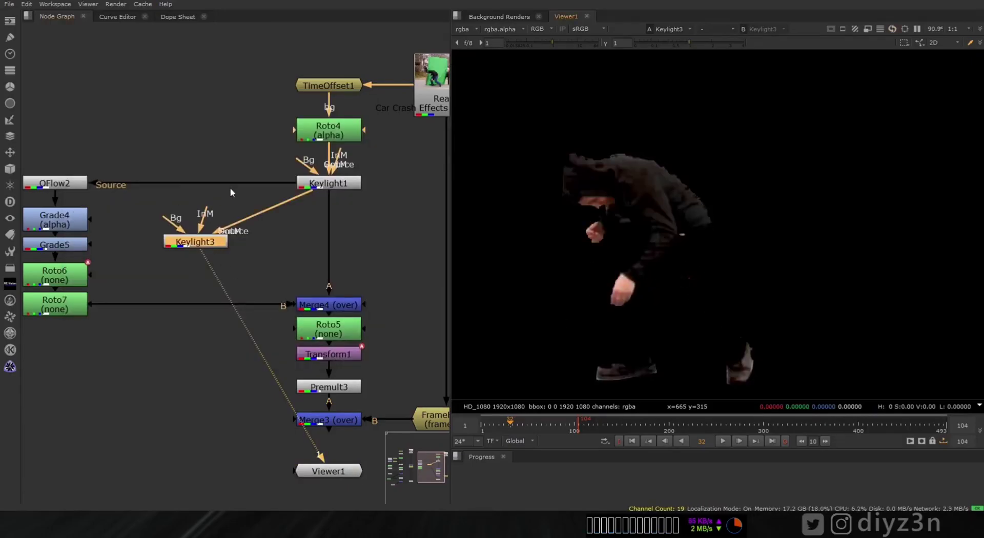
Insert Keylight3 into the connection from Keylight1 to OFlow2 and compare the OFlow2 result with it disabled and enabled
drag(195, 242, 252, 185)
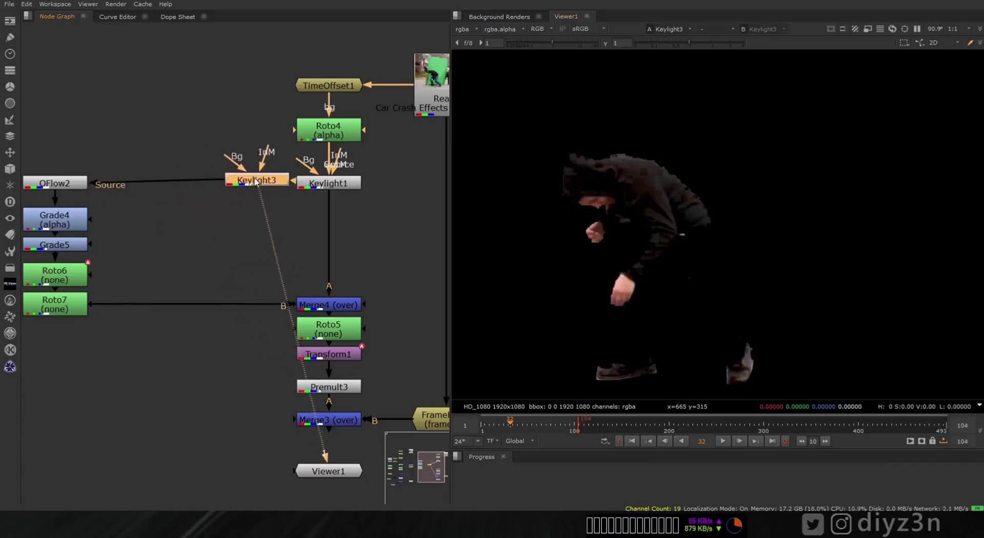
click(79, 186)
key(1)
click(246, 187)
key(d)
key(d)
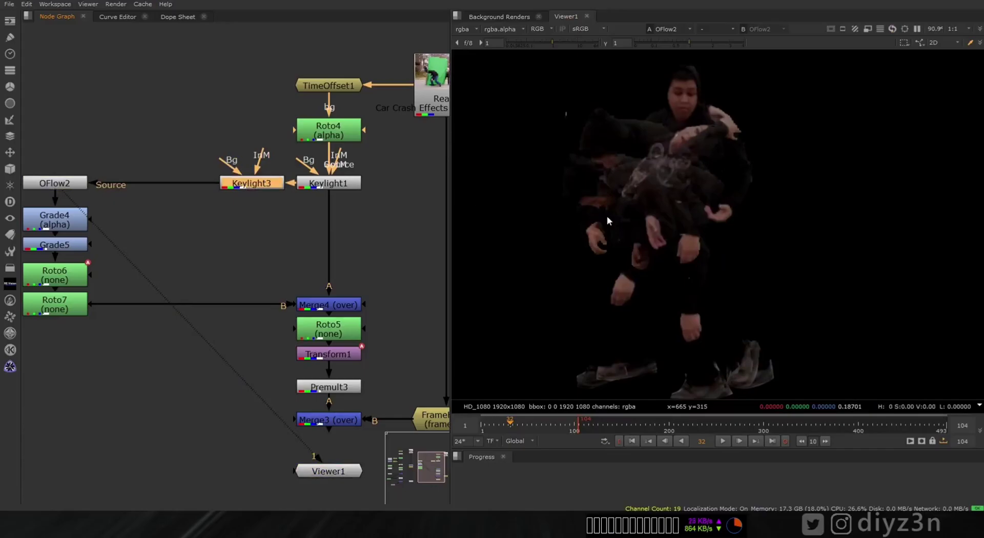
Check the Merge3 composite around frame 54 with Keylight3 disabled and enabled, and play it back
key(a)
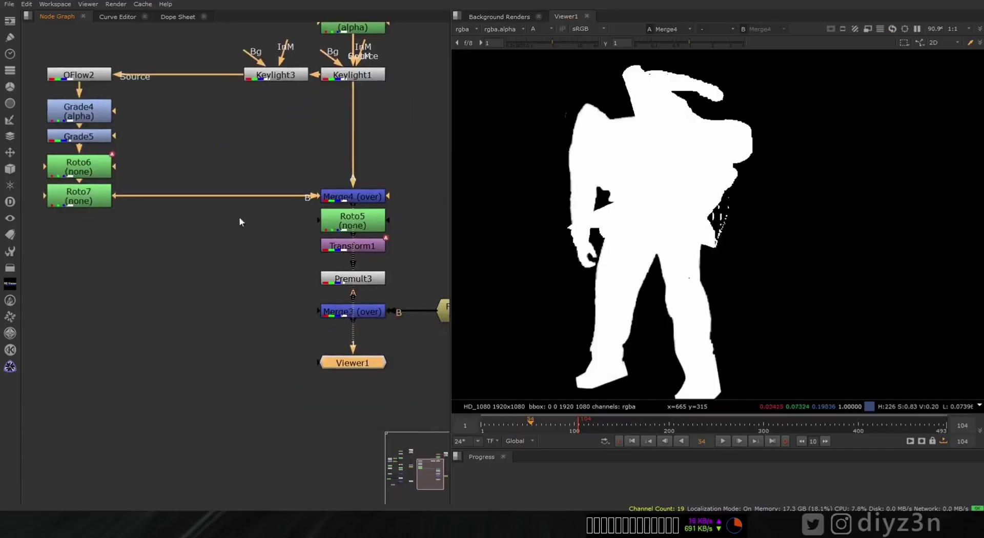
drag(353, 335, 373, 316)
key(a)
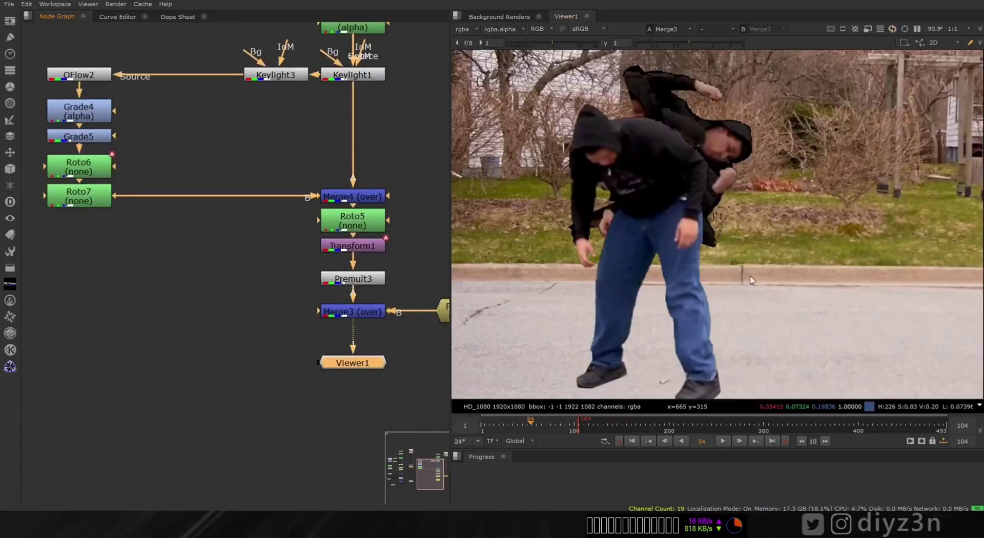
click(265, 79)
key(d)
key(d)
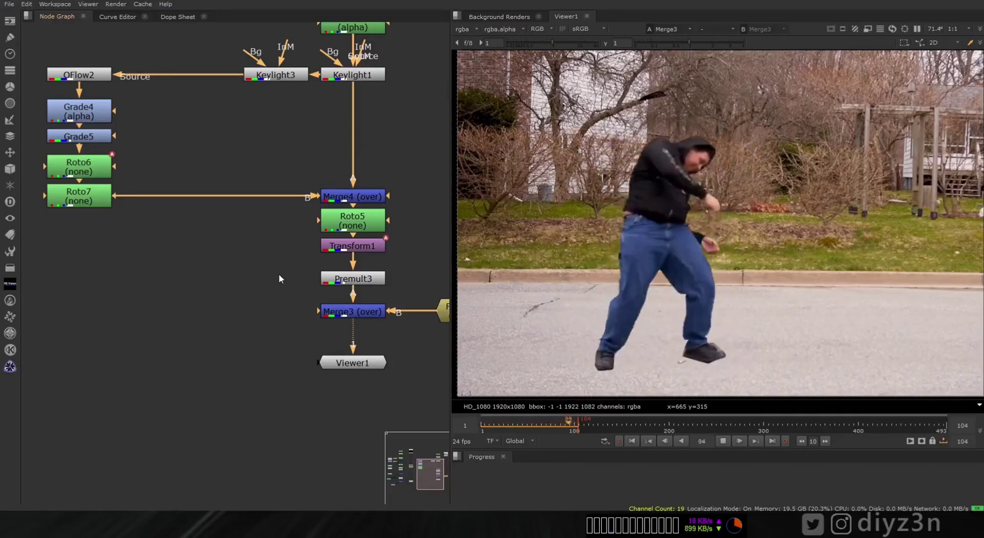
click(721, 441)
mouse_move(539, 423)
mouse_down()
mouse_move(521, 422)
mouse_move(531, 418)
mouse_up()
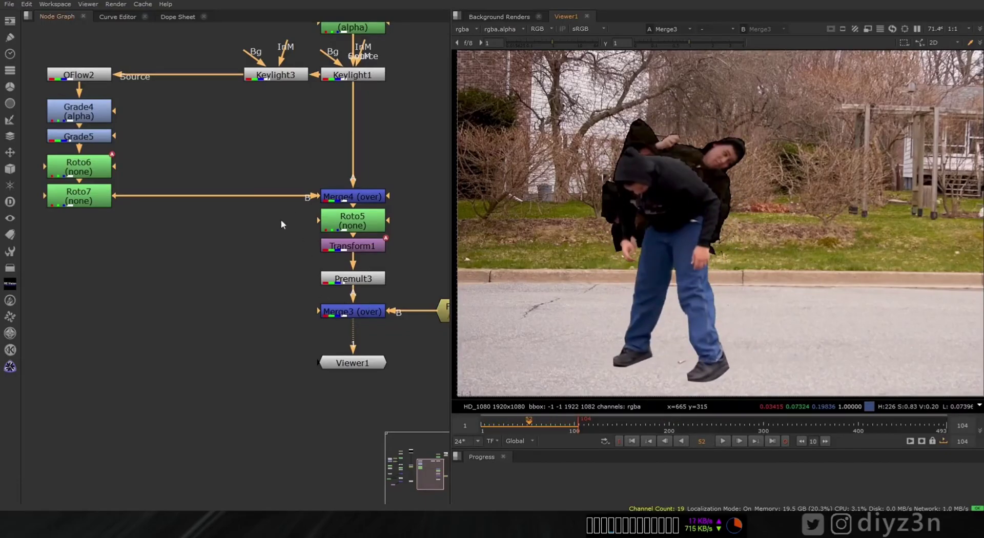
View Keylight1's output and play it back to review the man's motion around the ghost frames
drag(282, 220, 251, 295)
click(322, 150)
key(1)
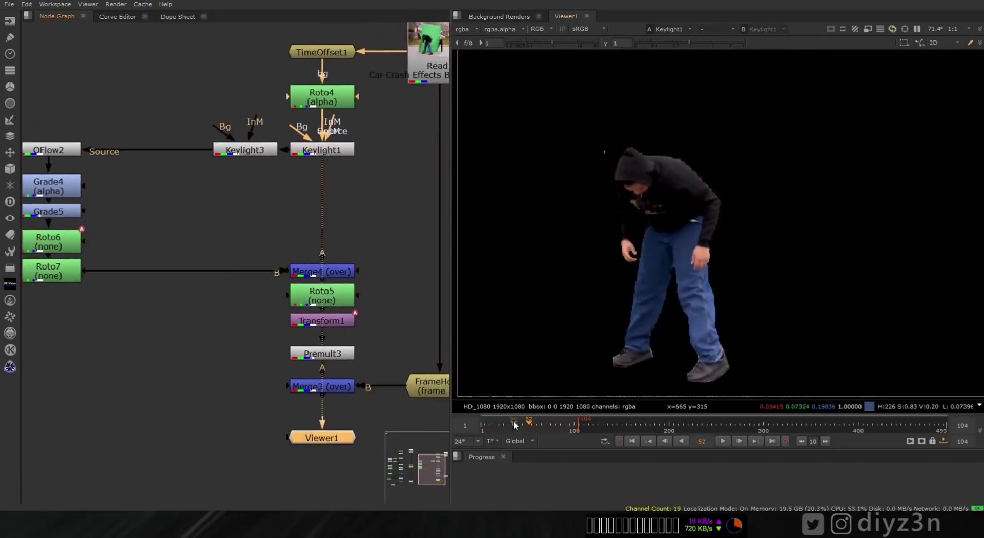
drag(515, 423, 513, 421)
click(717, 441)
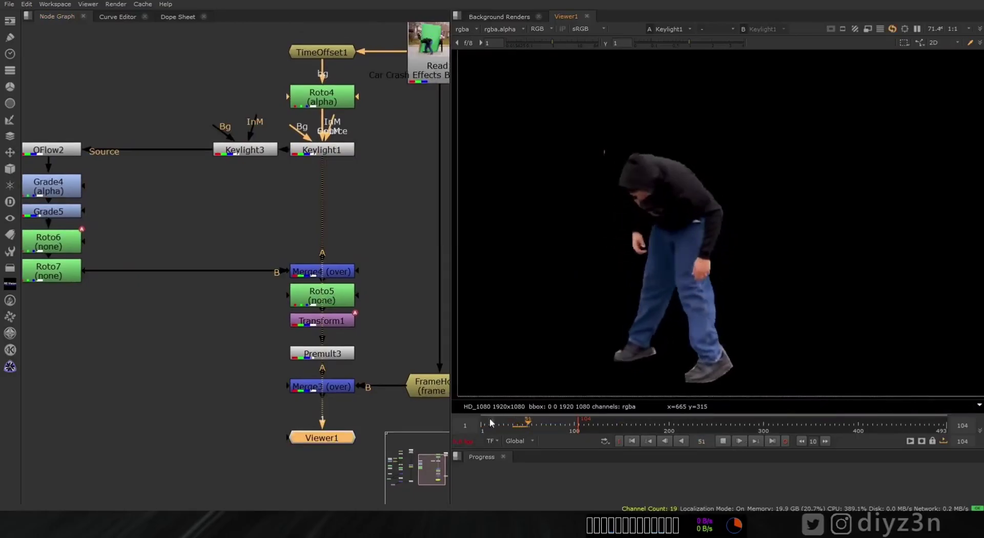
click(723, 441)
mouse_move(528, 428)
mouse_down()
mouse_move(505, 428)
mouse_move(524, 430)
mouse_up()
Add a TimeWarp node fed by Keylight1, place it beside the main branch, and view its output
key(Tab)
text(warp)
click(272, 216)
click(373, 201)
key(1)
drag(342, 199, 269, 202)
Start keyframing TimeWarp2's input frame after frame 46, jumping the value up to 78
double_click(271, 203)
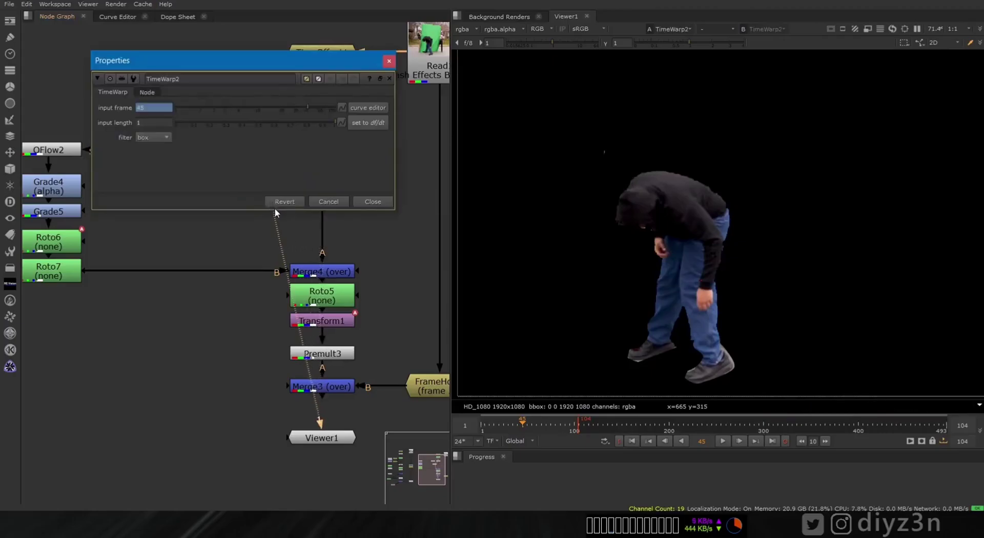
key(Right)
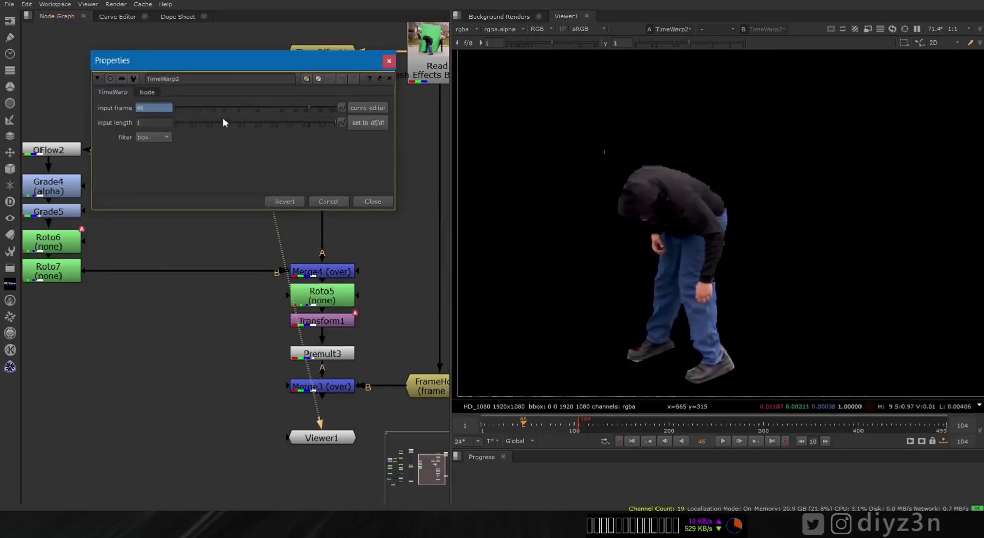
mouse_move(312, 107)
mouse_down()
mouse_move(296, 108)
mouse_move(327, 106)
mouse_up()
key(Right)
key(Right)
key(Right)
key(Right)
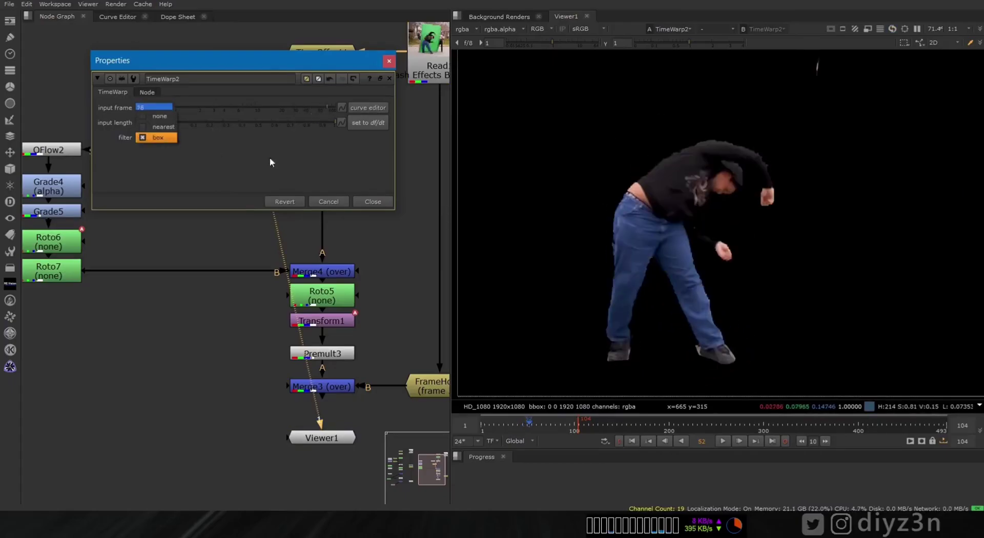
Keyframe TimeWarp2's input frame back to 30.5 at frame 54 and set its filter to none
key(Left)
key(Left)
key(Left)
key(Right)
key(Right)
key(Right)
key(Right)
key(Right)
drag(322, 109, 293, 108)
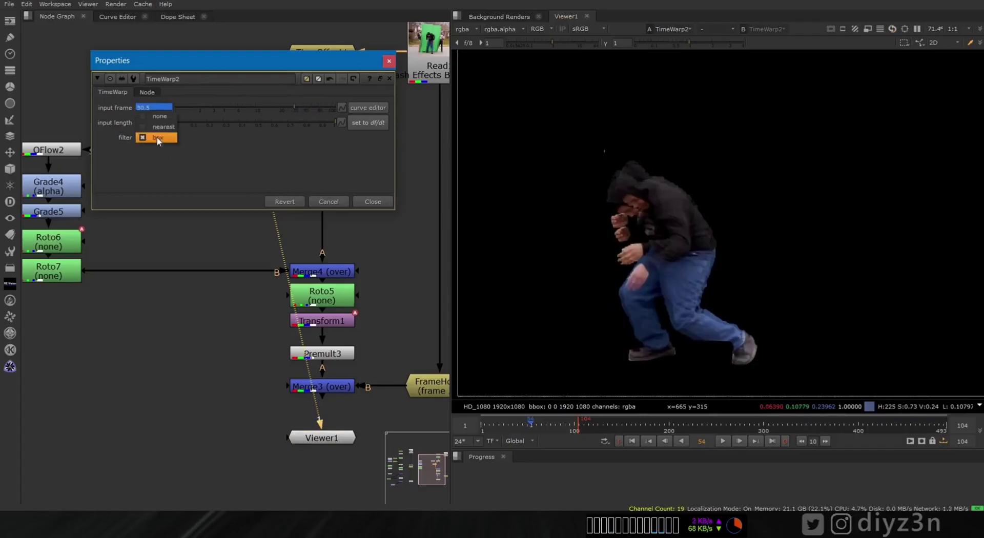
click(160, 116)
Keyframe TimeWarp2's input frame to 41 at frame 57 and to higher values over the following few frames
key(Right)
key(Right)
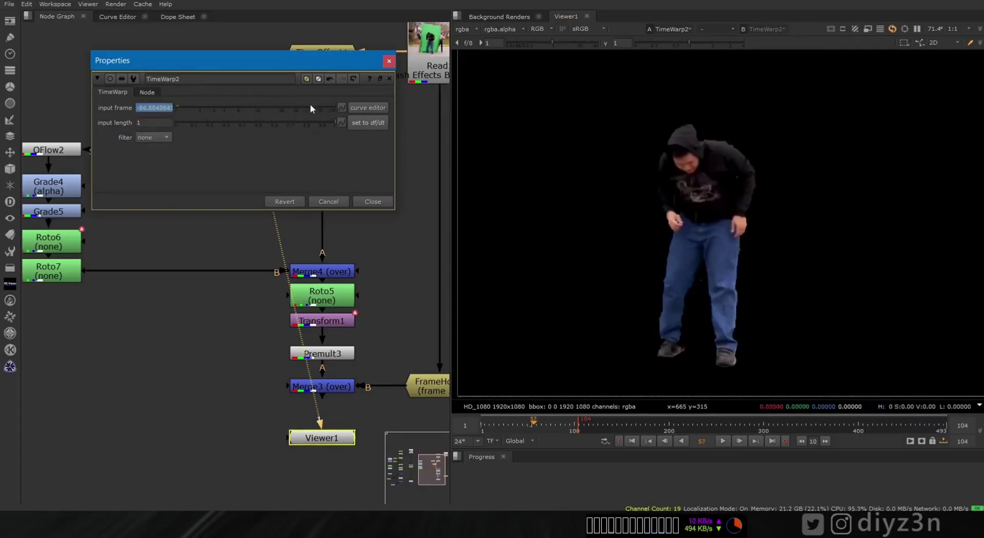
click(308, 107)
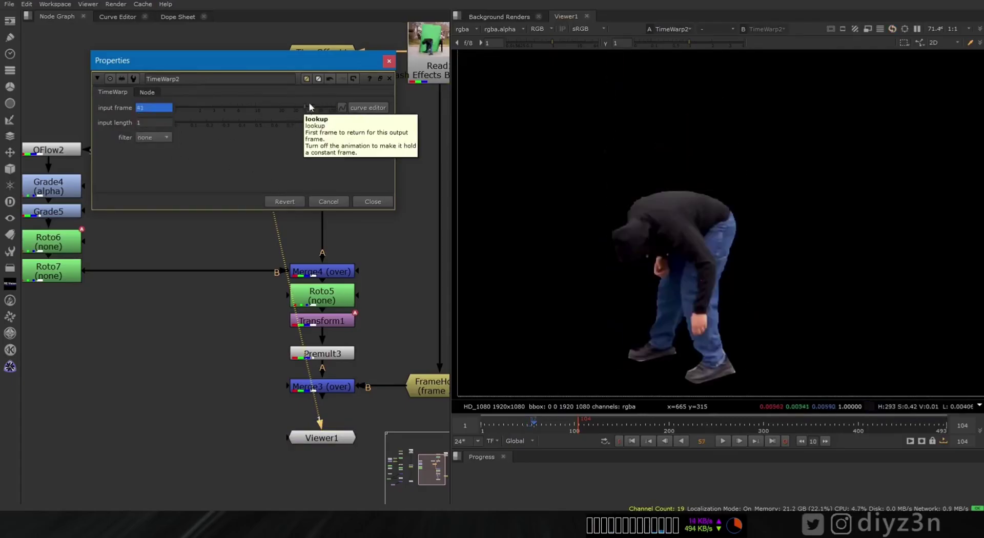
key(Right)
key(Right)
click(315, 107)
key(Right)
key(Right)
drag(315, 106, 322, 106)
key(Right)
key(Right)
key(Right)
key(Right)
Set the interpolation of the new keys on TimeWarp2's lookup curve to Horizontal, and return to the node graph
click(366, 107)
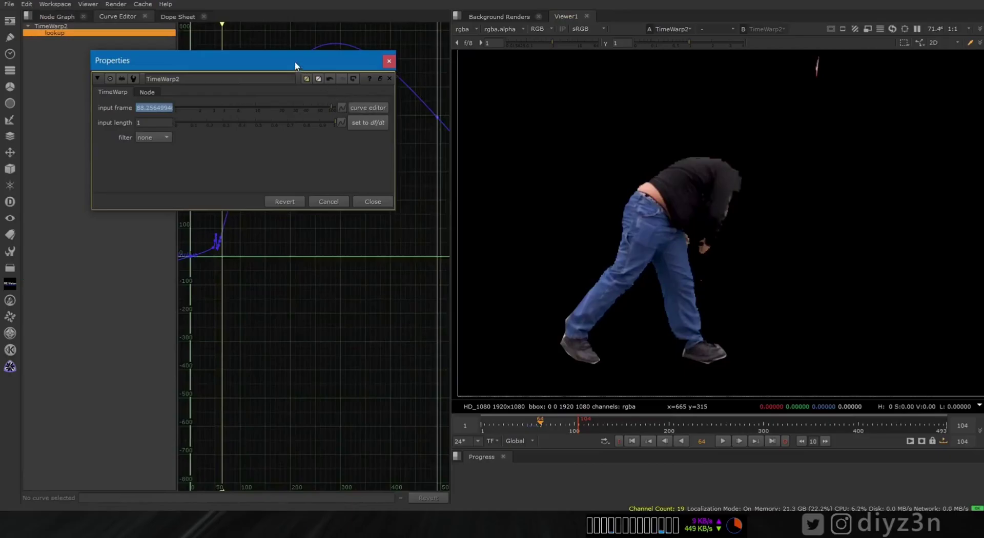
drag(294, 62, 724, 89)
drag(241, 269, 192, 197)
right_click(193, 207)
mouse_move(231, 234)
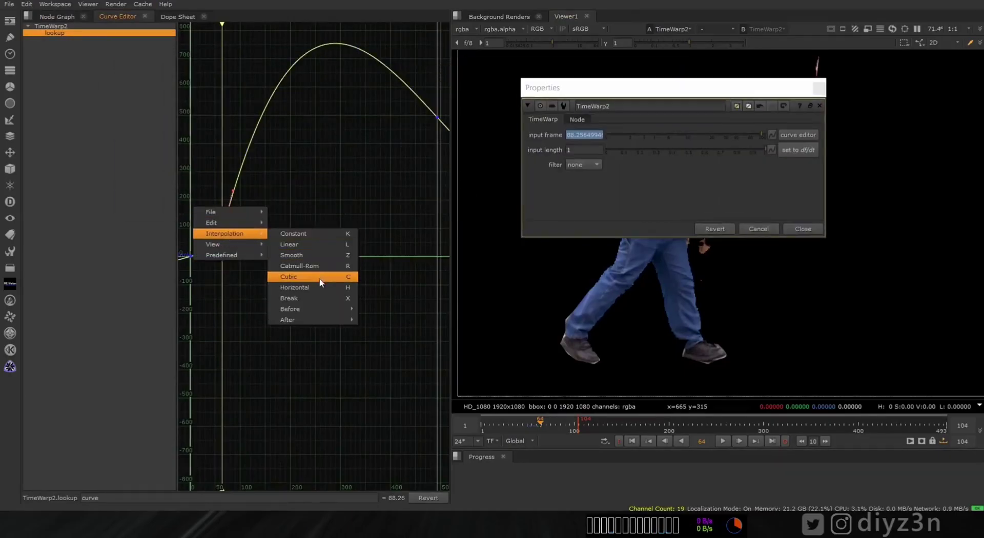
click(305, 287)
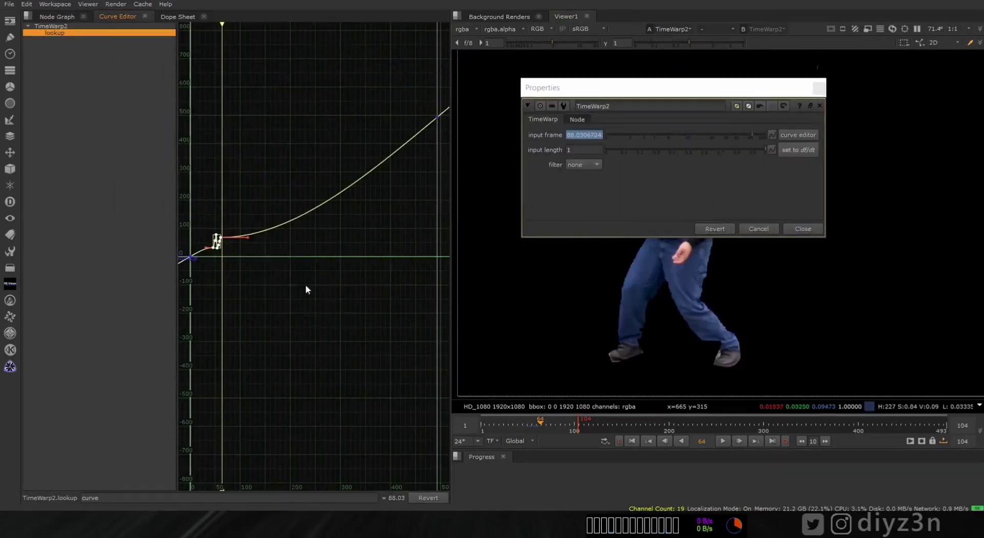
click(46, 18)
click(795, 230)
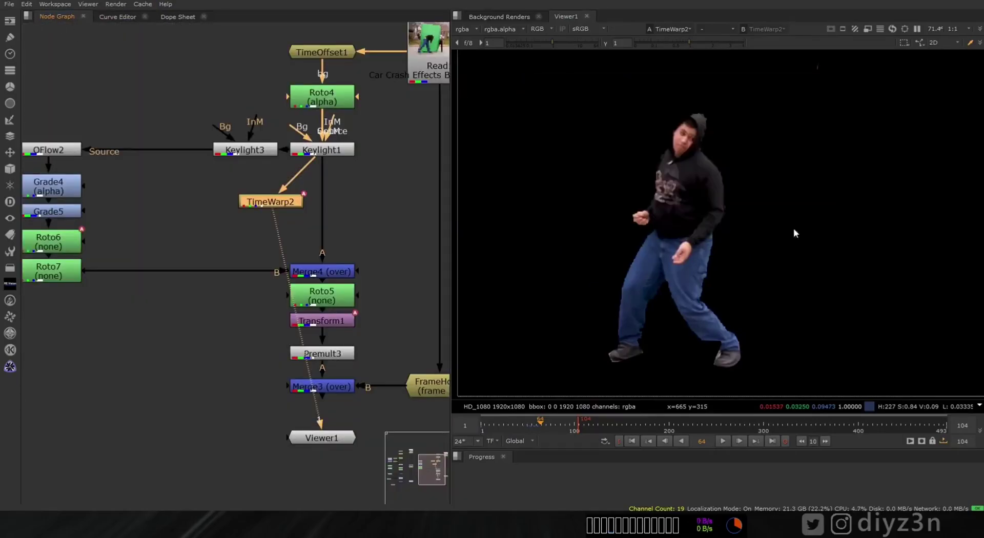
Play back TimeWarp2's output and scrub through the retimed frames to check the jumpy motion
click(515, 428)
click(723, 442)
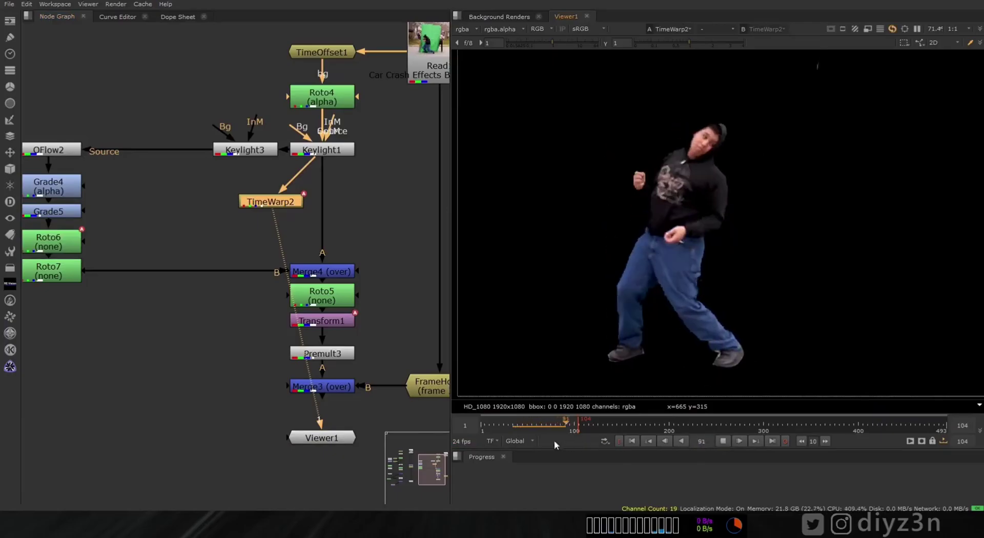
click(723, 441)
click(507, 427)
drag(506, 426, 532, 432)
View the Merge3 composite again, play it back, and step through the frames around 53 and 54 where the ghosts appear
click(328, 388)
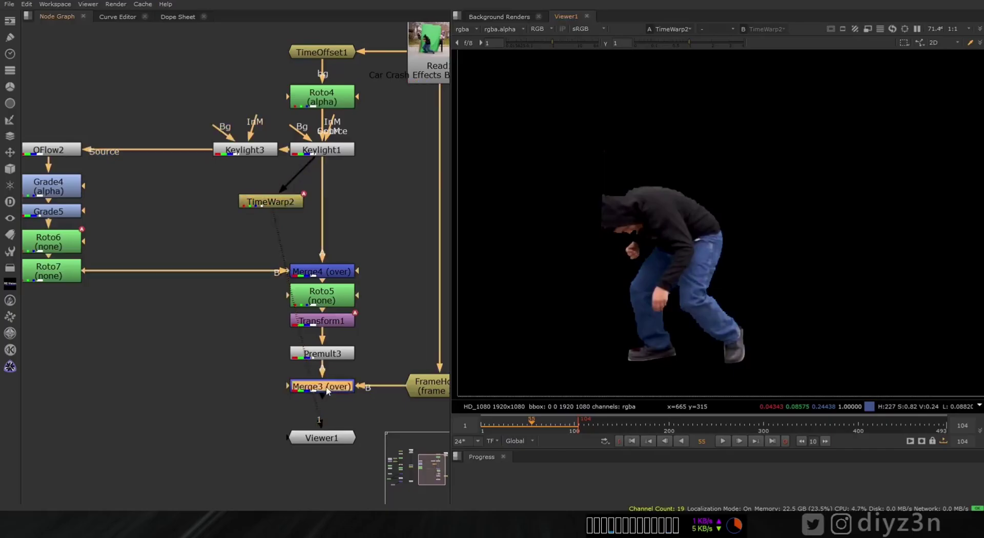
key(1)
click(516, 425)
click(723, 442)
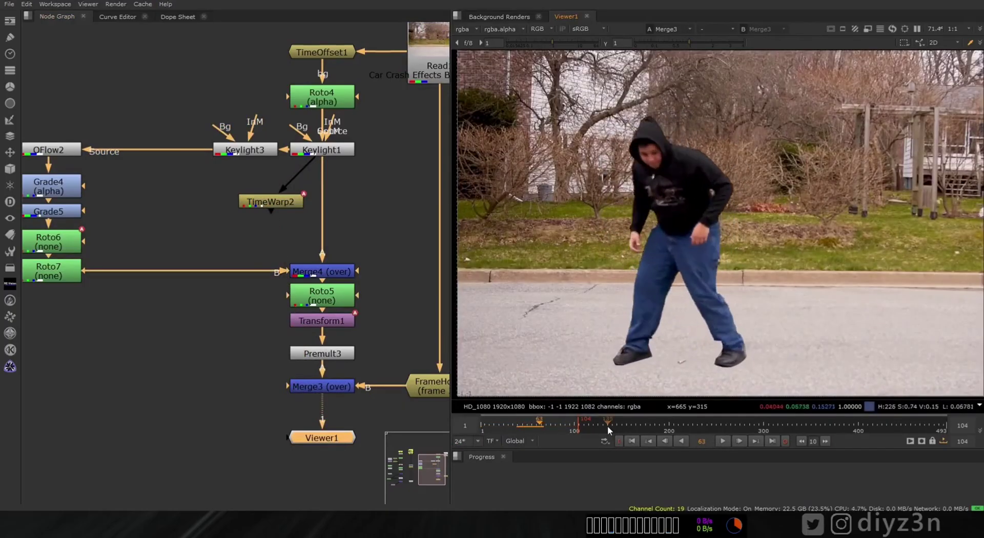
key(Left)
key(Left)
key(Right)
key(Right)
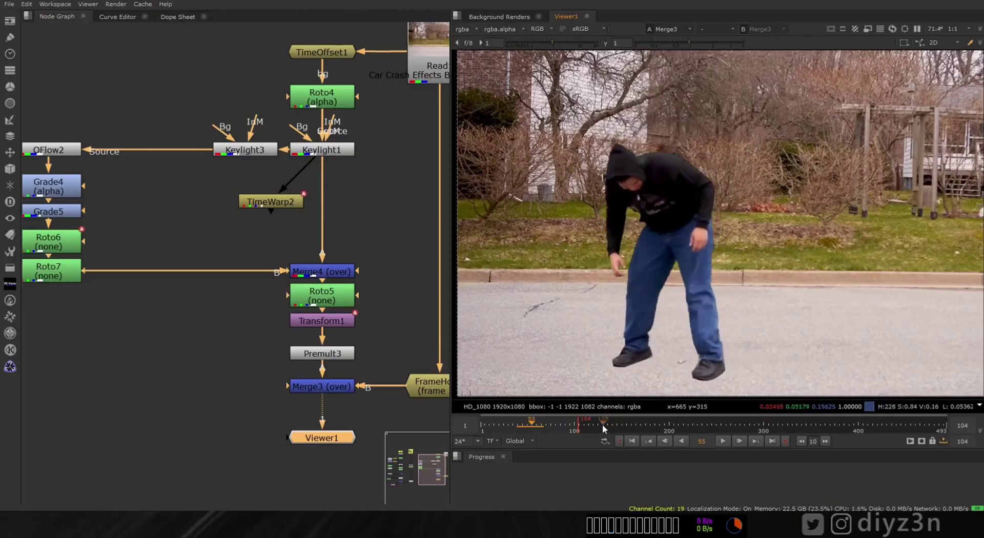
key(Left)
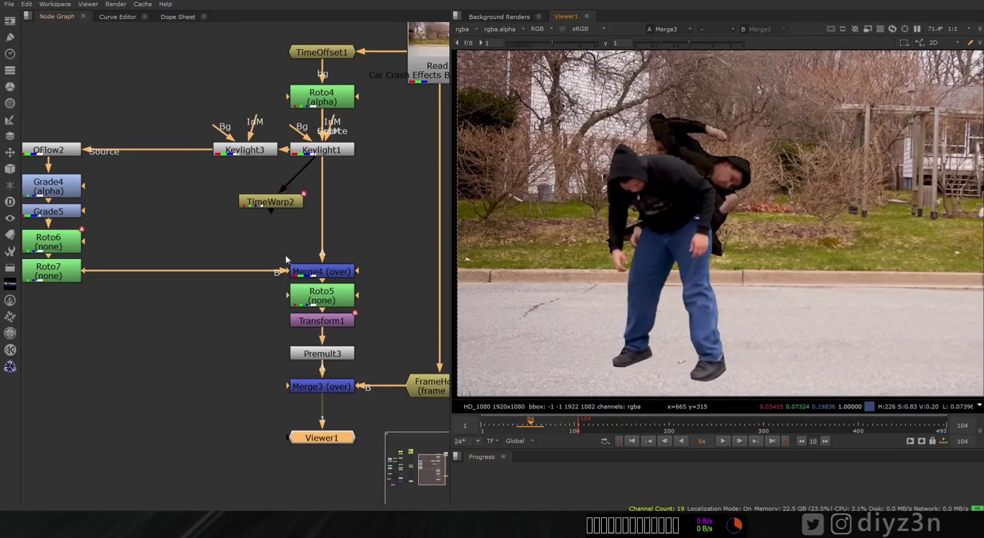
Add a Switch node that selects between TimeWarp2 and the Keylight1 branch, placed above Merge4
drag(285, 206, 271, 202)
click(339, 216)
key(Tab)
text(sw)
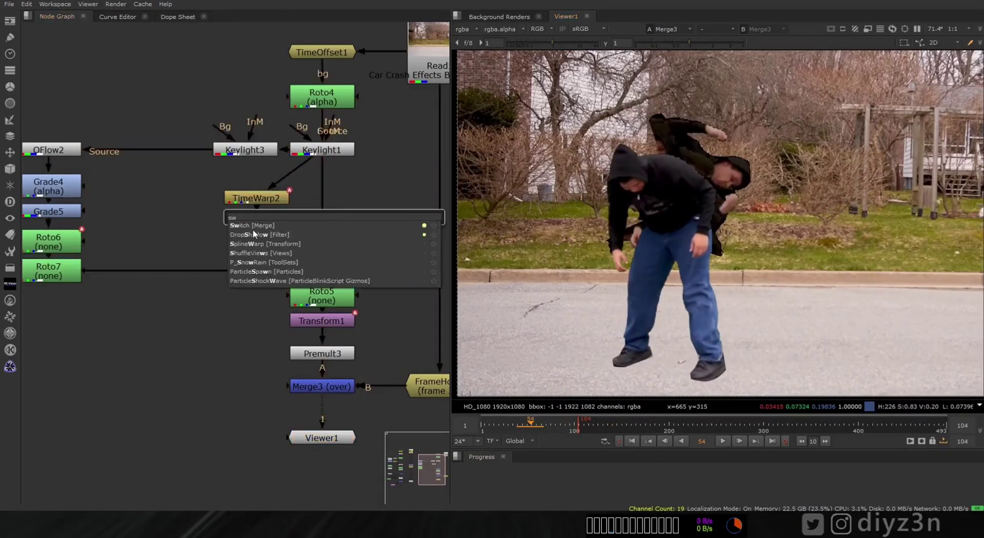
click(254, 226)
drag(327, 216, 329, 159)
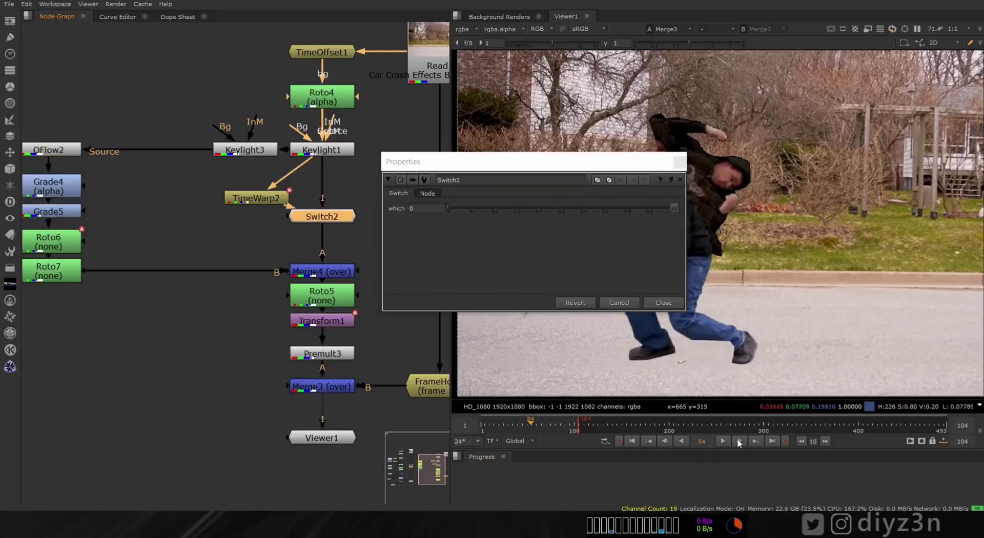
Keyframe Switch2's which value to 0 at frame 54 and 1 at frame 55, and close its properties
right_click(414, 208)
click(433, 210)
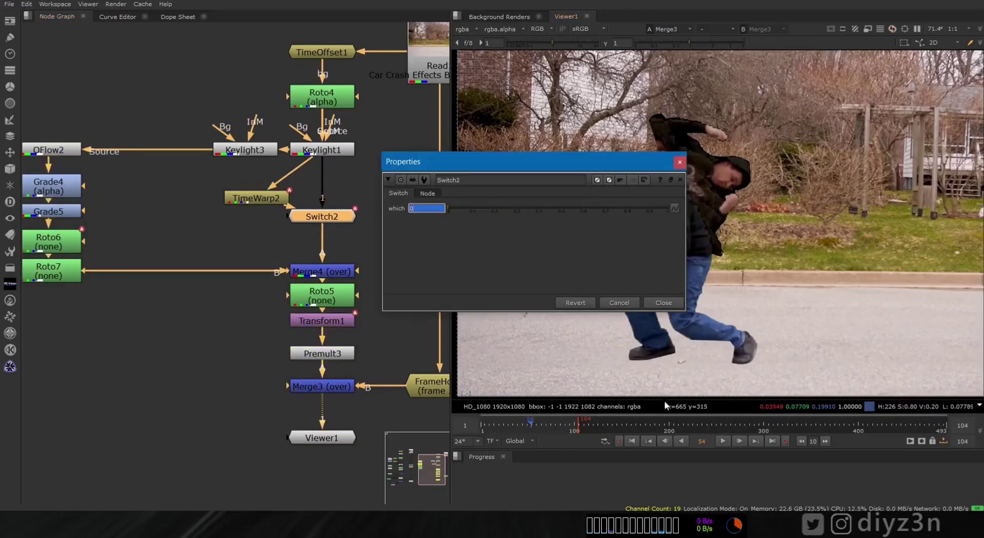
click(738, 441)
drag(524, 207, 705, 207)
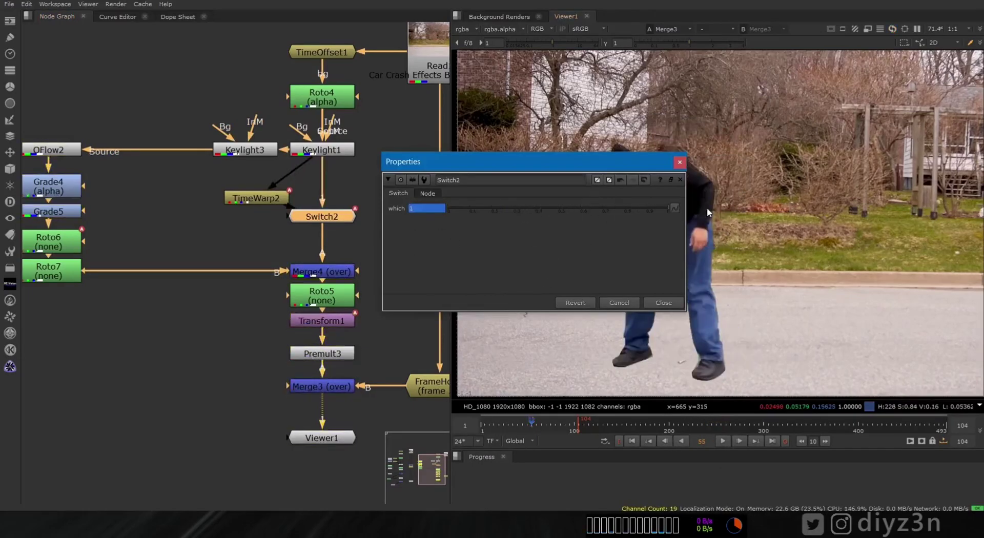
click(636, 303)
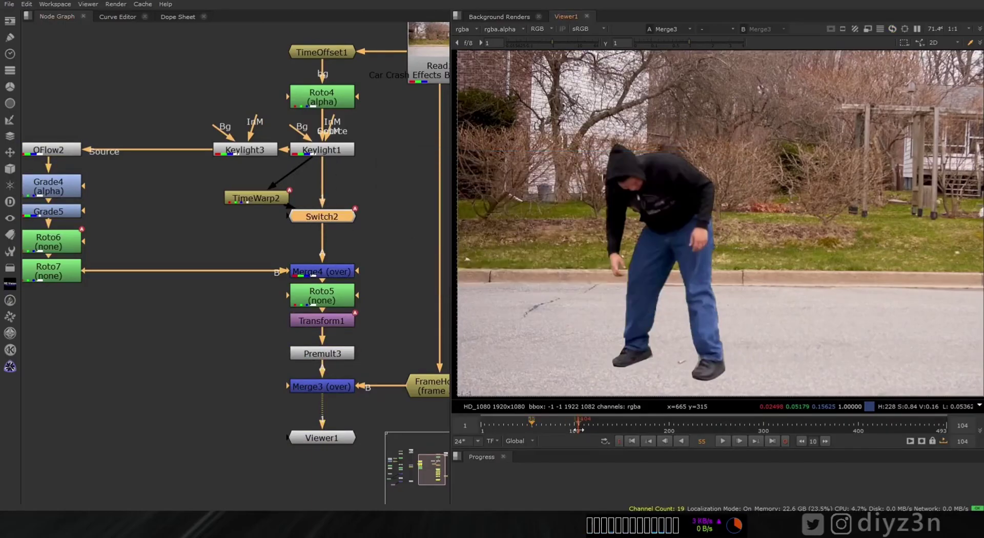
Play back the Merge3 composite and scrub to about frame 47 to check the switch to the normal footage
key(1)
click(723, 441)
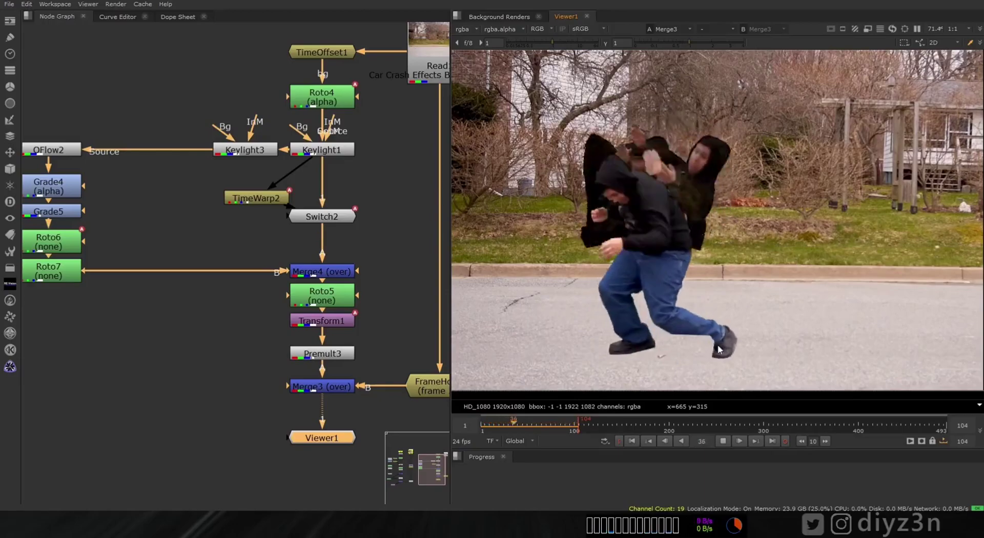
click(724, 441)
mouse_move(533, 427)
mouse_down()
mouse_move(507, 431)
mouse_move(525, 436)
mouse_up()
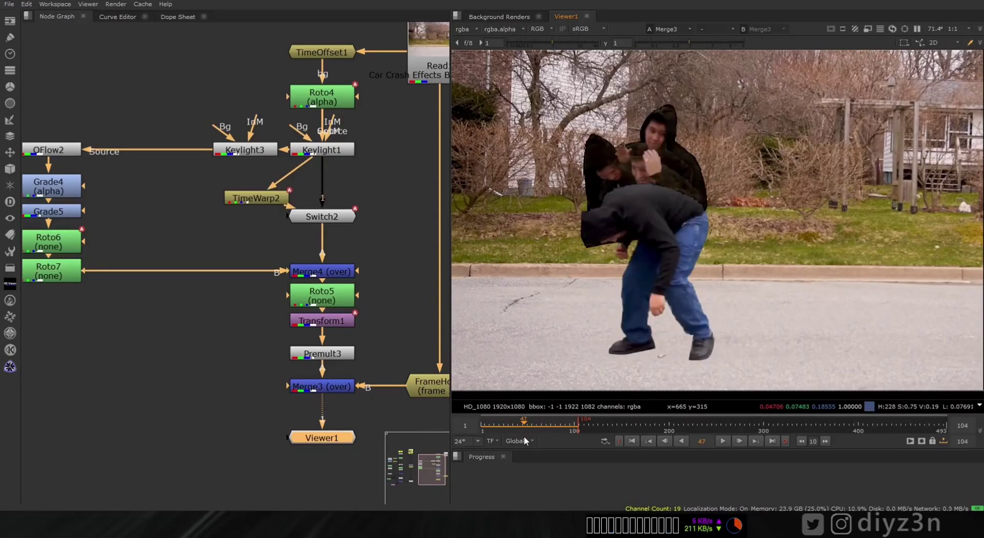
Open Switch2's properties, view Keylight1's output, and play it to frame 44 to find the frames to switch
double_click(318, 221)
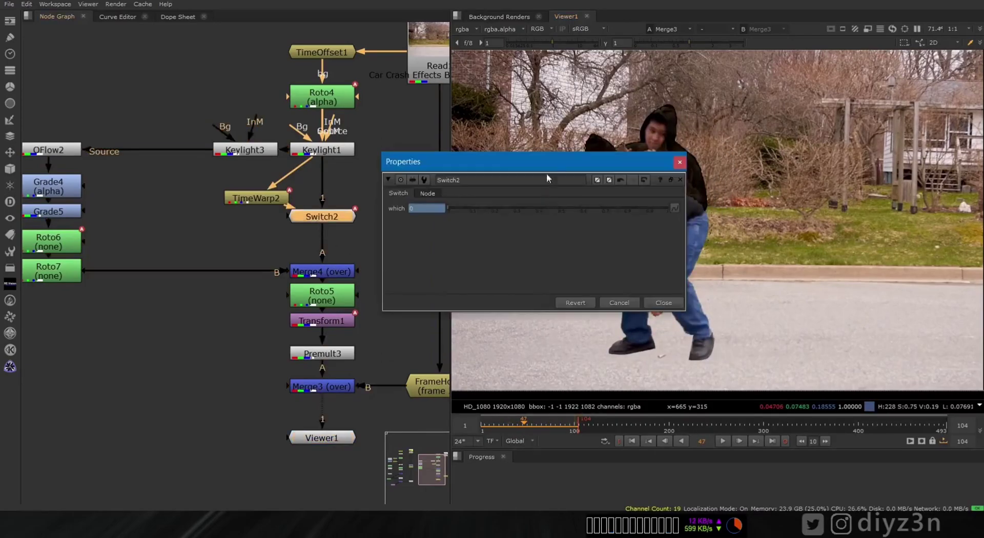
drag(545, 161, 358, 162)
click(524, 423)
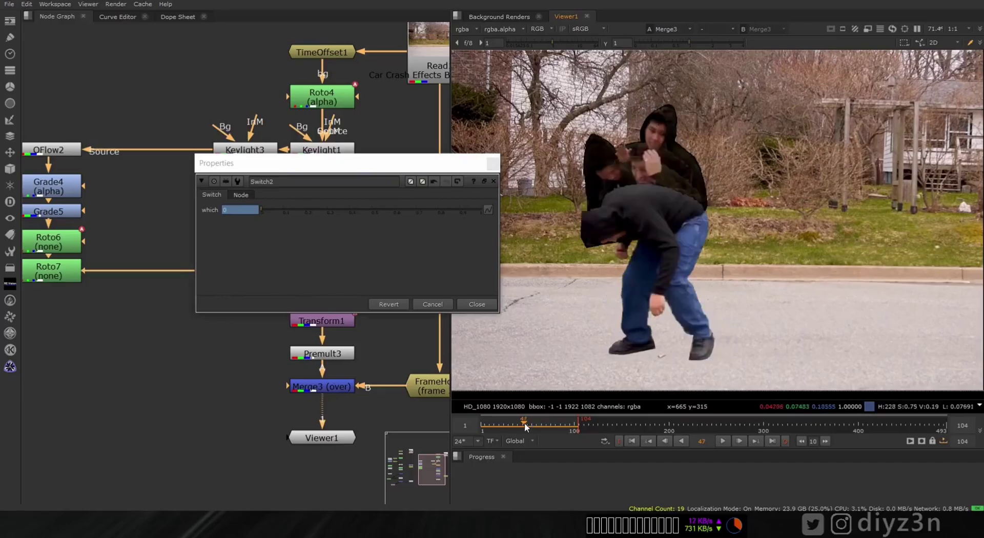
drag(525, 424, 522, 422)
drag(362, 170, 243, 161)
click(343, 151)
key(1)
click(508, 422)
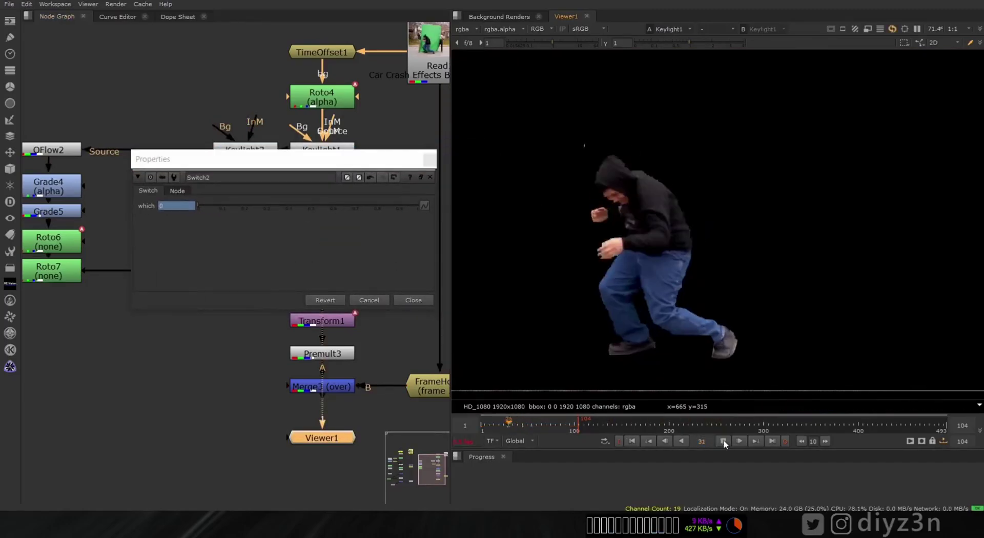
double_click(723, 441)
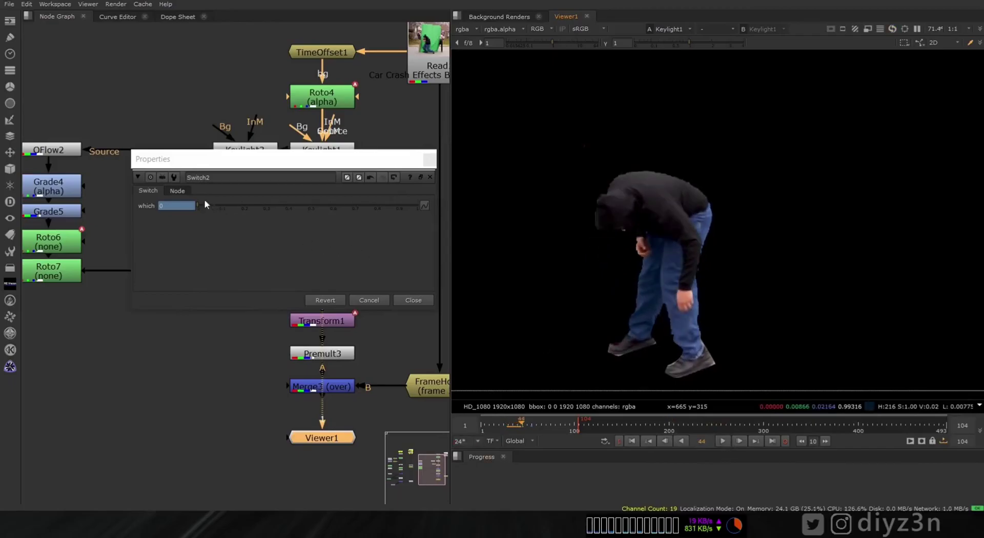
Keyframe Switch2's which value to 1 at frame 44 and 0 at frame 46, and close its properties
drag(197, 205, 472, 206)
drag(352, 160, 317, 251)
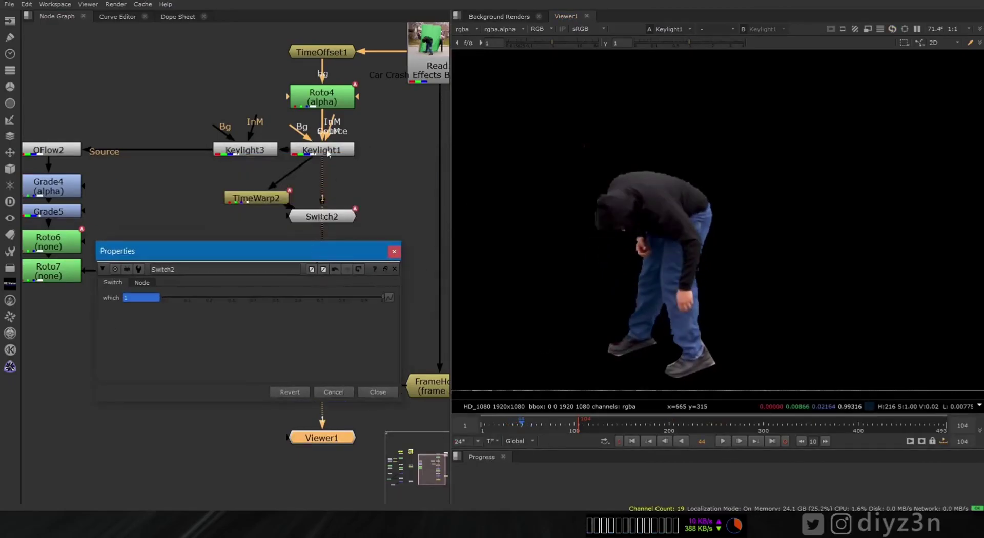
click(739, 441)
click(210, 300)
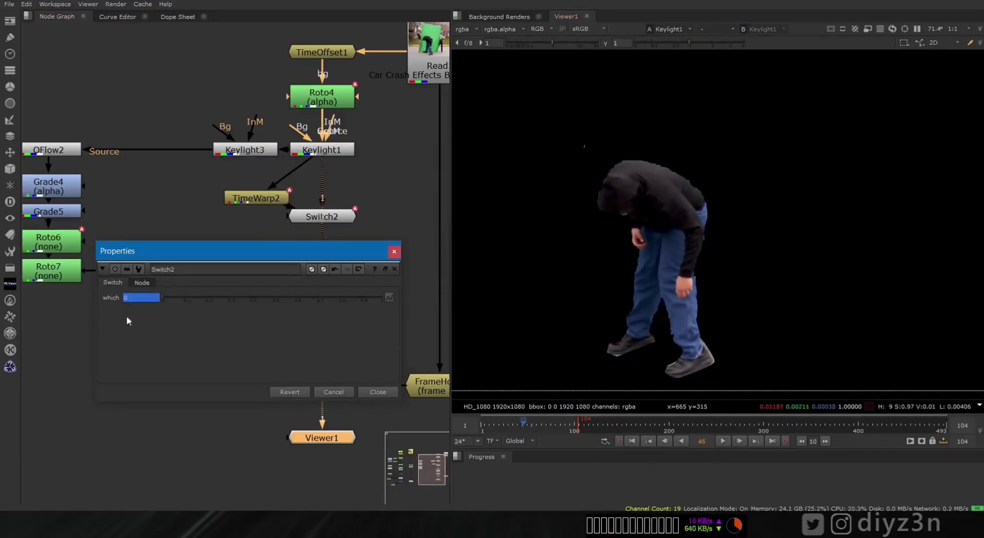
click(397, 392)
Play back Keylight1's original motion and Switch2's output to compare them
click(723, 441)
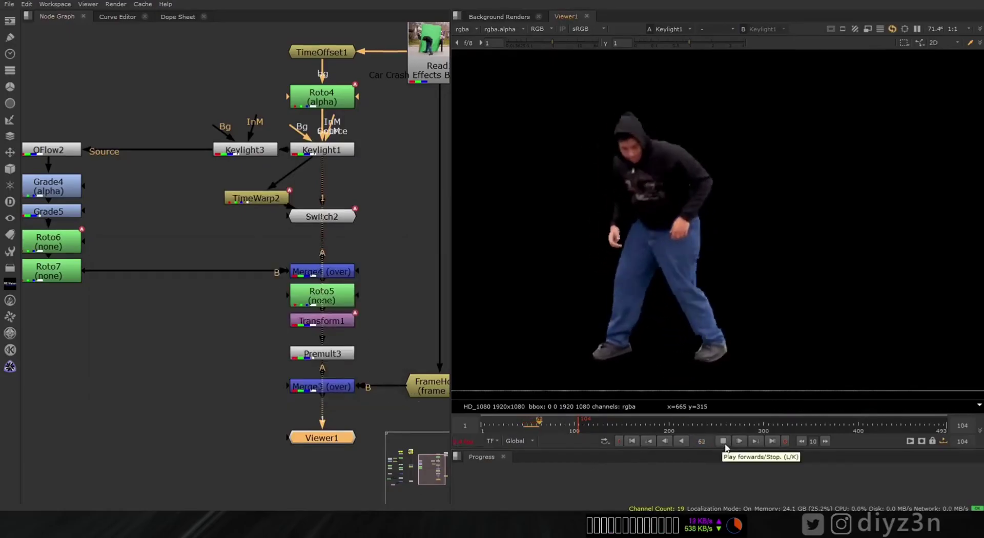
drag(534, 425, 506, 423)
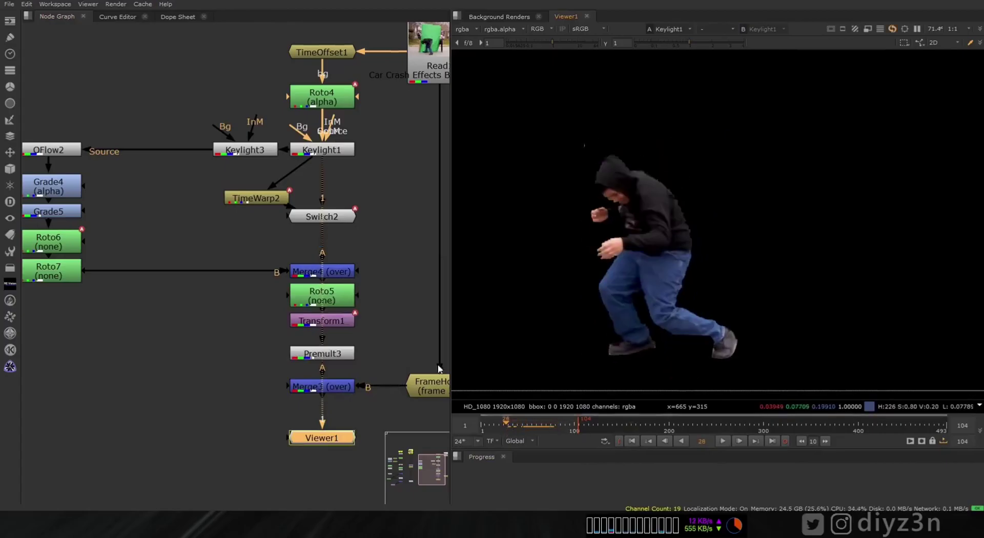
click(336, 216)
key(1)
click(722, 440)
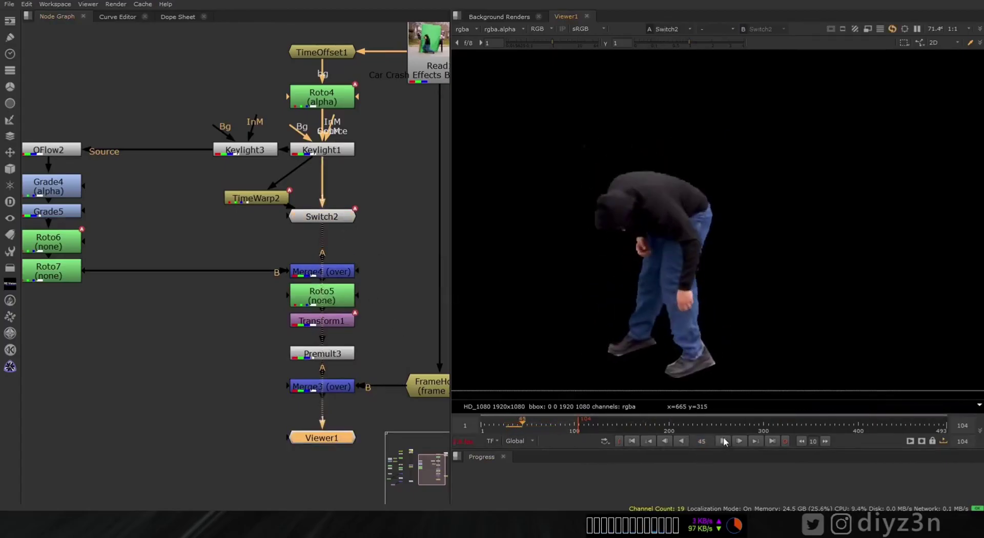
click(724, 441)
View the Merge3 composite and play it back to check the glitchy motion together with the ghosts
click(337, 387)
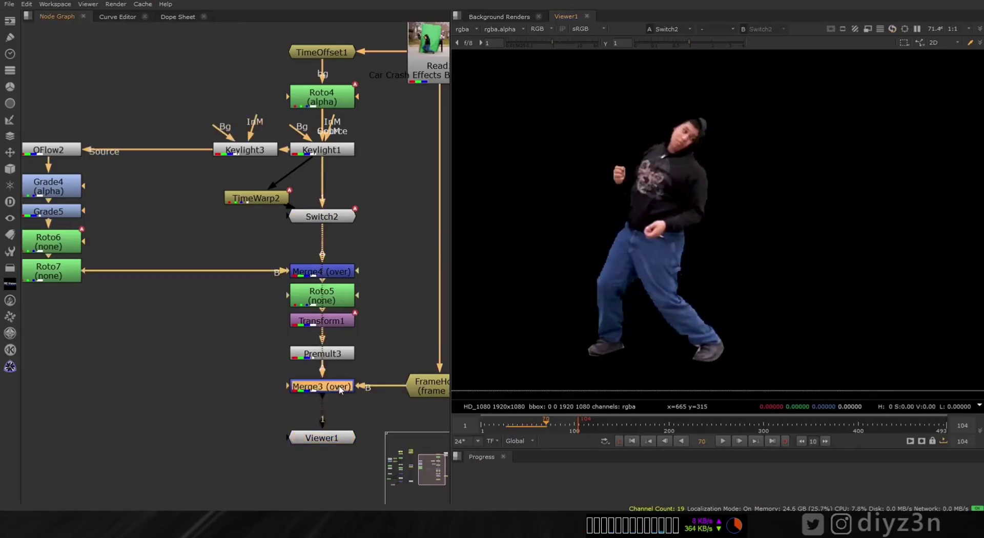
key(1)
click(511, 425)
click(723, 440)
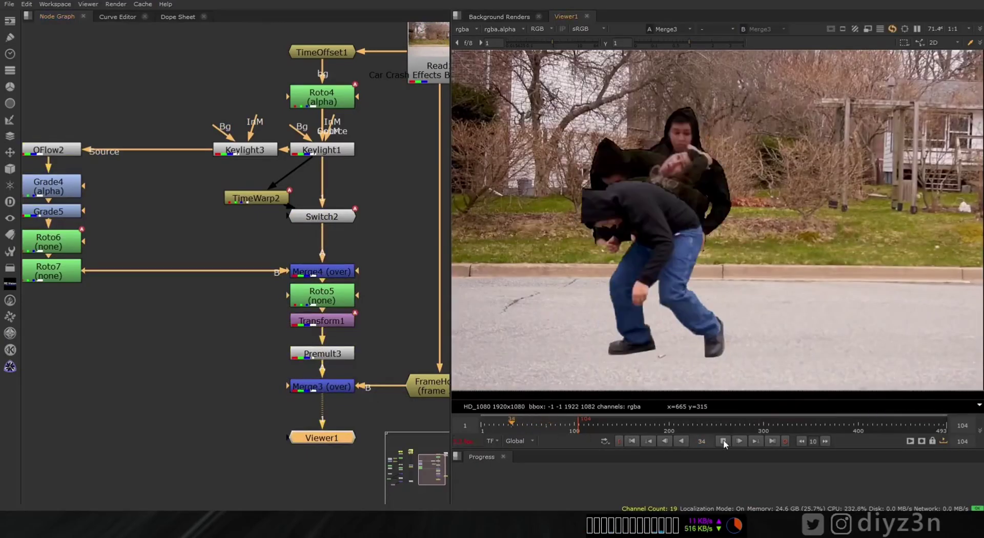
click(500, 423)
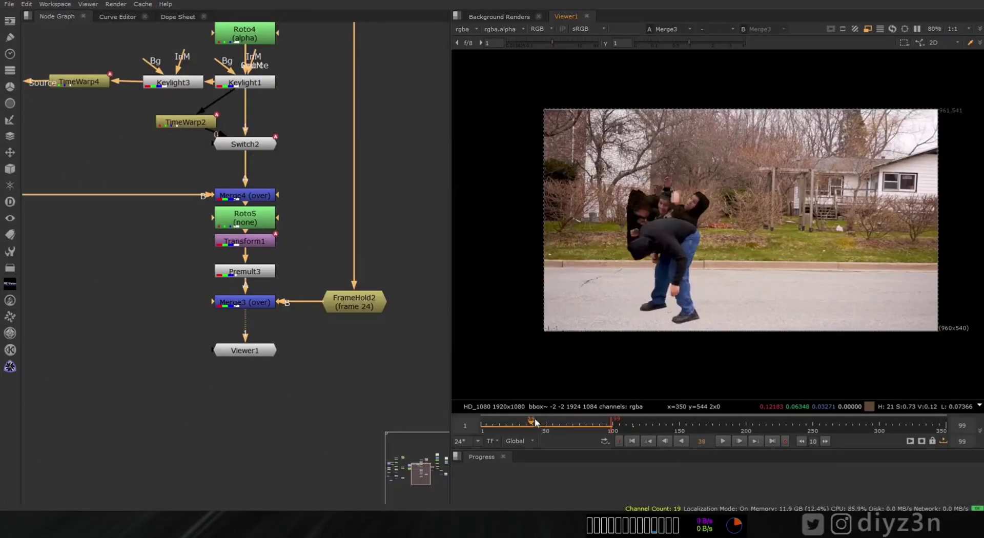
Move Viewer1, Merge3 and FrameHold2 further down the node graph to make room below Premult3
scroll(653, 229, up, 5)
scroll(762, 198, down, 3)
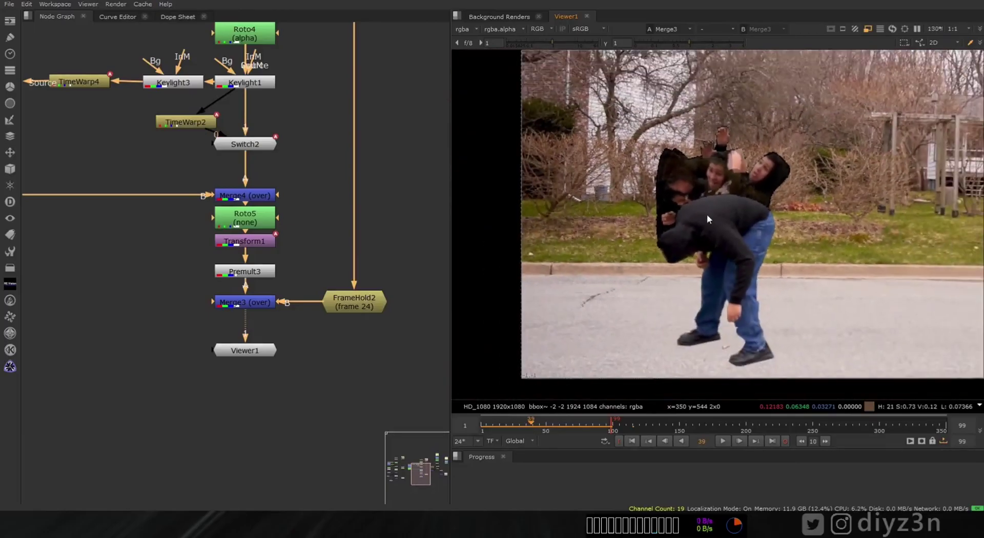
drag(192, 342, 254, 355)
scroll(209, 347, up, 1)
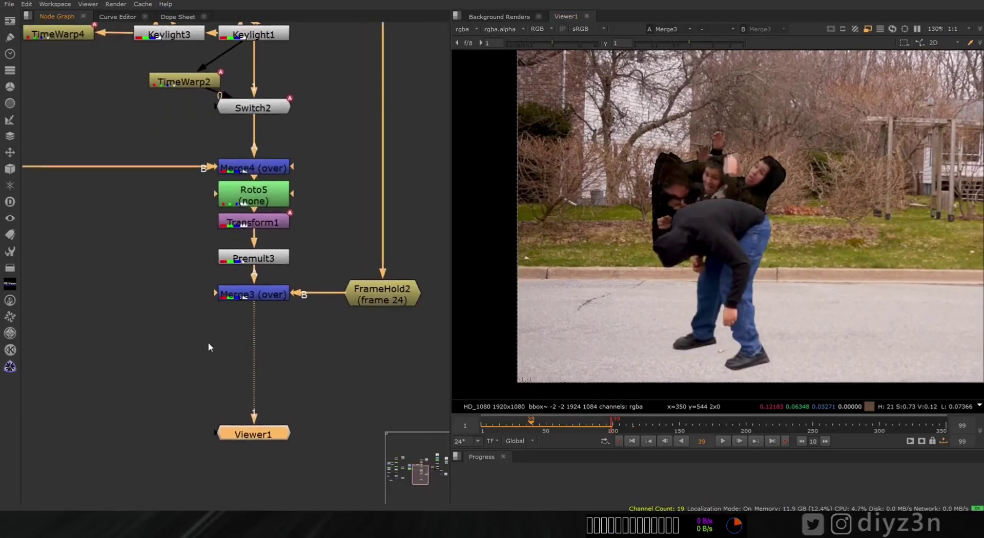
drag(257, 300, 258, 348)
drag(389, 290, 391, 333)
click(203, 298)
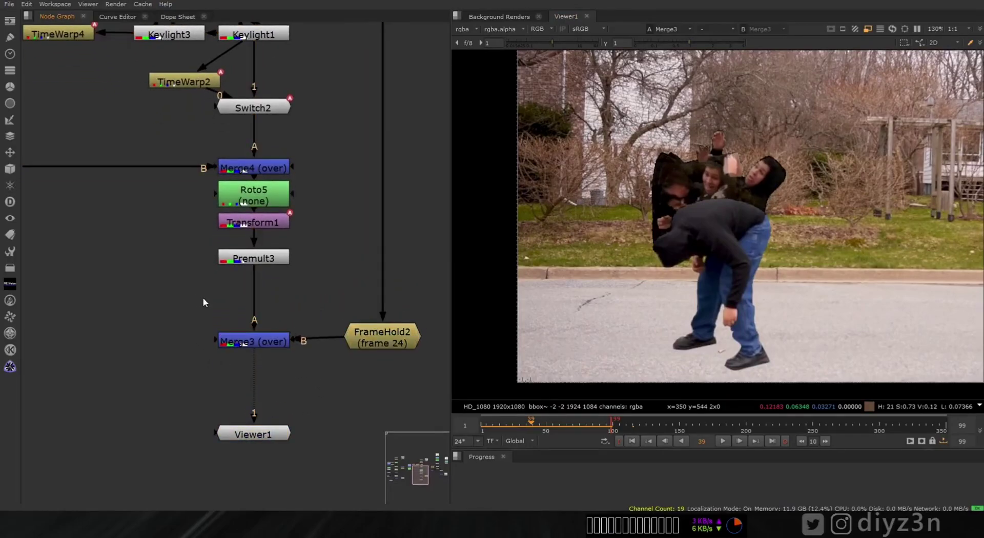
Insert a RotoPaint node between Premult3 and Merge3
key(o)
click(531, 468)
mouse_move(215, 302)
mouse_down()
mouse_move(257, 300)
mouse_move(225, 297)
mouse_up()
key(p)
click(551, 458)
drag(228, 296, 255, 299)
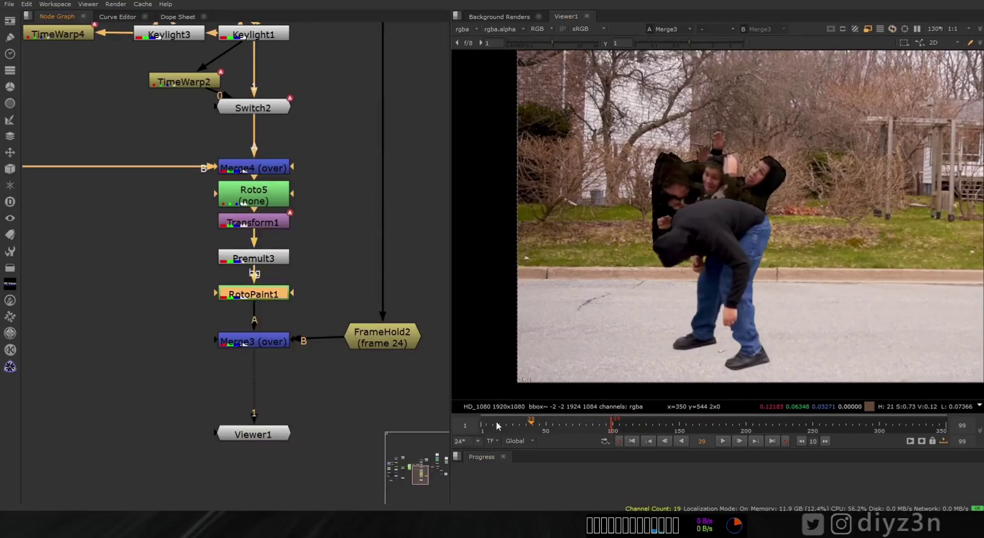
Step through the composite frame by frame up to about frame 42 to examine the ghosts around the man
click(517, 426)
key(Right)
key(Right)
key(Right)
key(Right)
key(Right)
key(Right)
key(Right)
key(Right)
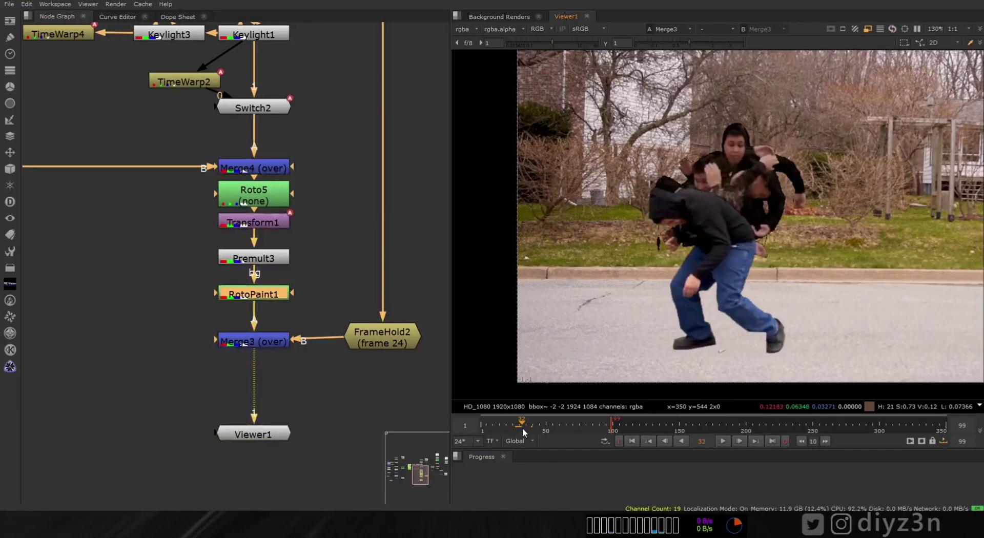
key(Right)
key(Right)
key(Right)
key(Right)
key(Right)
key(Right)
key(Right)
key(Right)
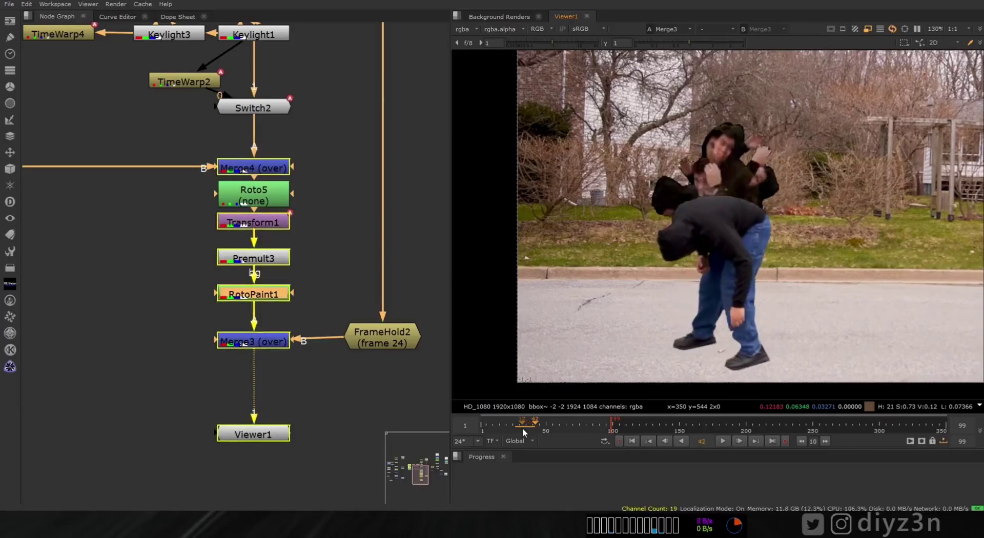
With RotoPaint1's Smear tool, smear the hood edges and the upper ghost's face outward at frame 45
double_click(230, 297)
drag(454, 198, 260, 168)
drag(463, 149, 490, 159)
scroll(709, 224, up, 5)
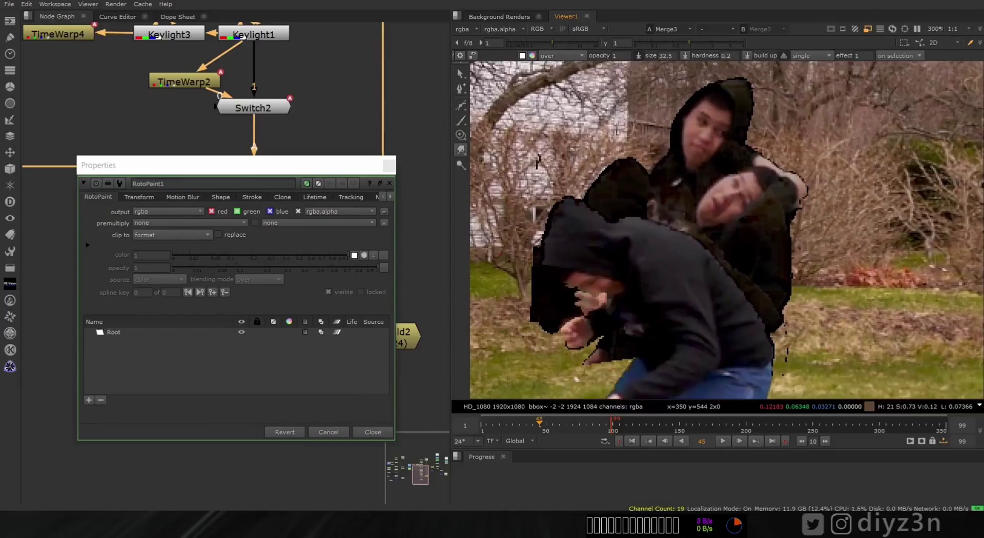
mouse_move(570, 205)
mouse_down()
mouse_move(564, 213)
mouse_move(590, 172)
mouse_move(563, 210)
mouse_up()
mouse_move(597, 169)
mouse_down()
mouse_move(566, 207)
mouse_move(594, 180)
mouse_up()
drag(706, 129, 658, 126)
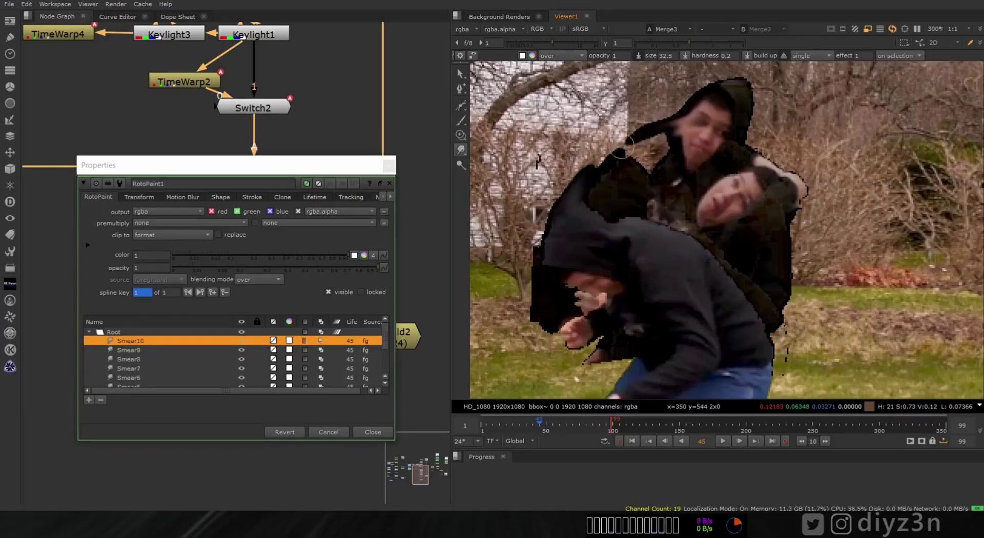
Smear more of the ghosts' faces and shoulders into the man's back at frame 45
scroll(610, 158, up, 2)
mouse_move(700, 178)
mouse_down()
mouse_move(711, 144)
mouse_move(677, 175)
mouse_up()
drag(622, 227, 647, 193)
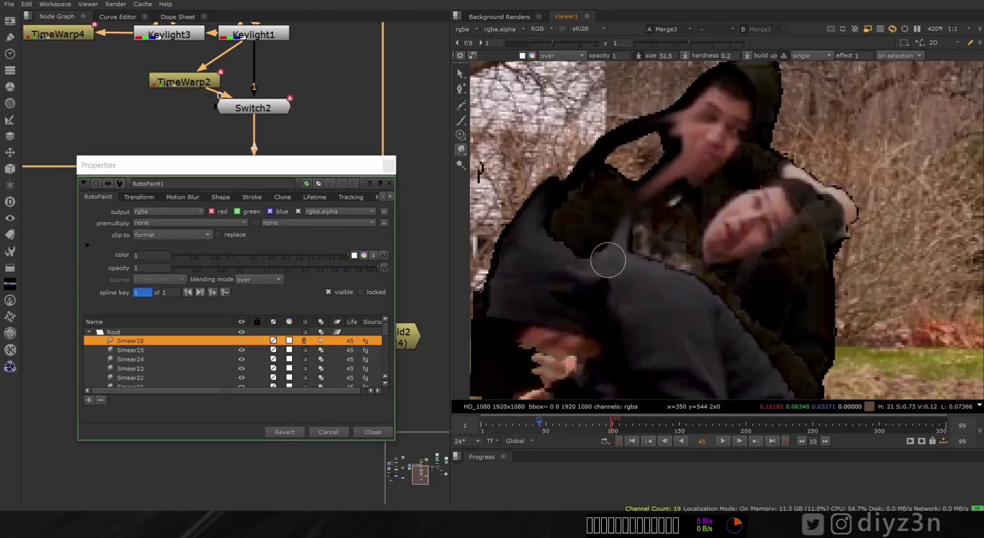
drag(660, 174, 667, 187)
drag(658, 172, 672, 190)
scroll(696, 255, down, 5)
scroll(583, 201, up, 2)
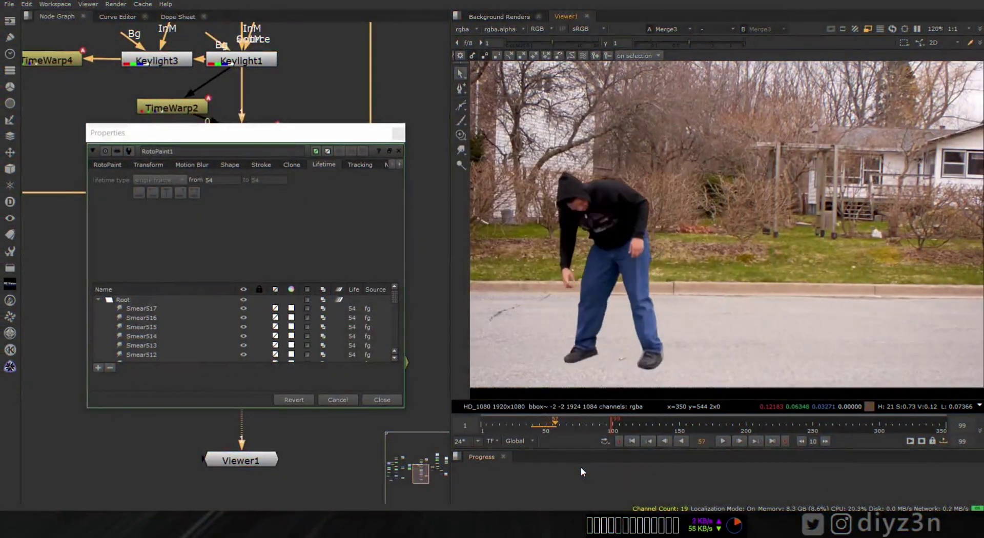
Play back the smeared composite from the first frame and scrub to frame 26, where the man is only partly revealed
click(631, 441)
click(722, 441)
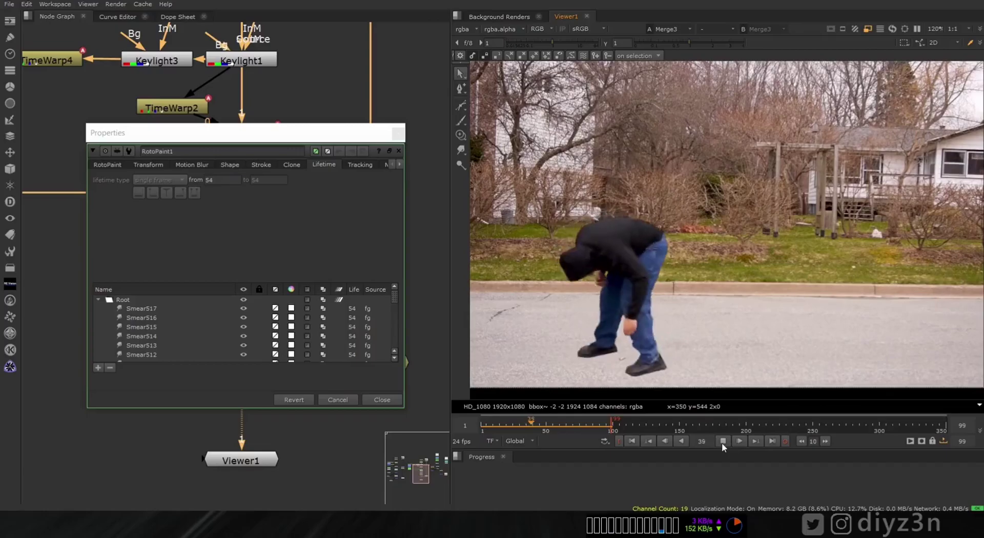
click(723, 441)
mouse_move(562, 423)
mouse_down()
mouse_move(527, 429)
mouse_move(560, 430)
mouse_move(539, 432)
mouse_move(546, 433)
mouse_up()
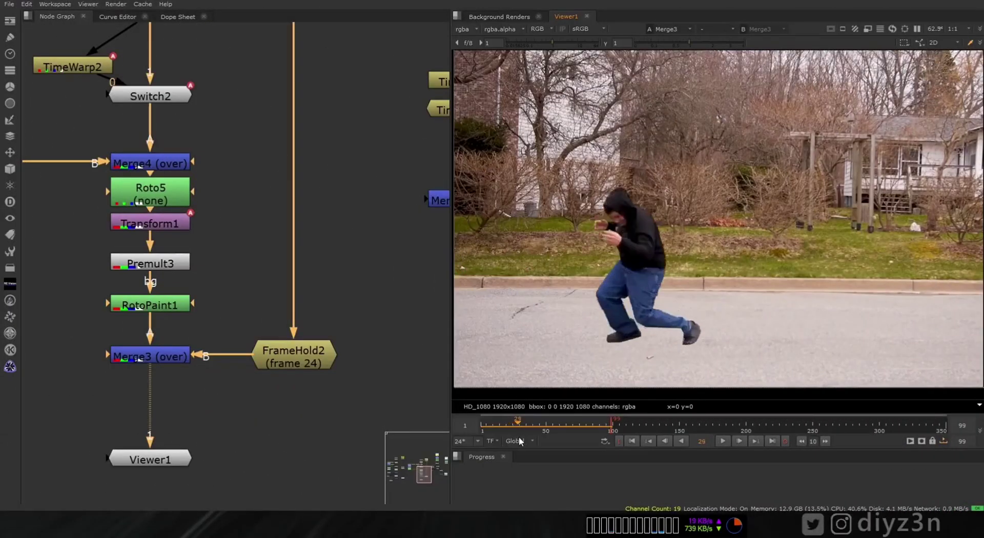
drag(519, 440, 514, 438)
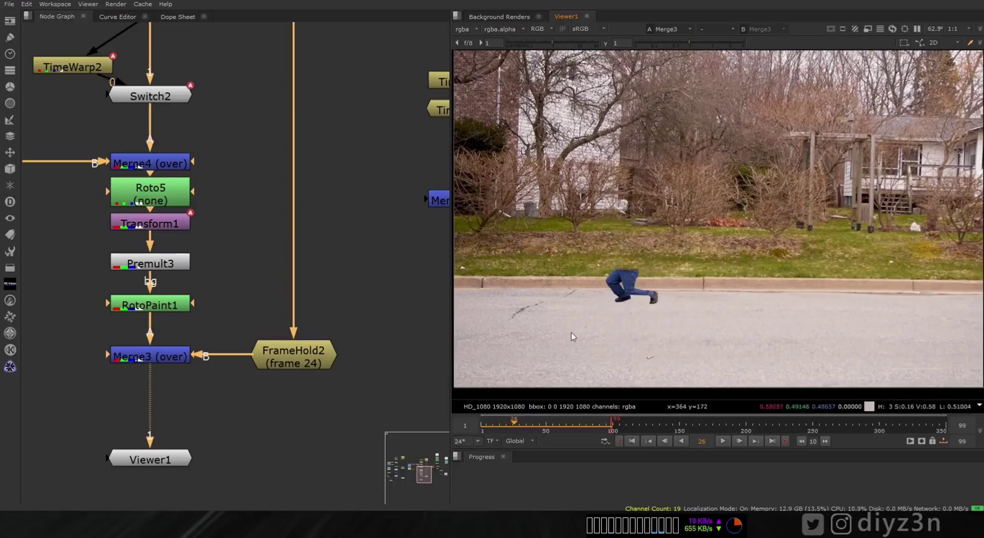
Move FrameHold2 up the node graph and add a GridWarpTracker node below it
drag(301, 365, 301, 222)
click(300, 260)
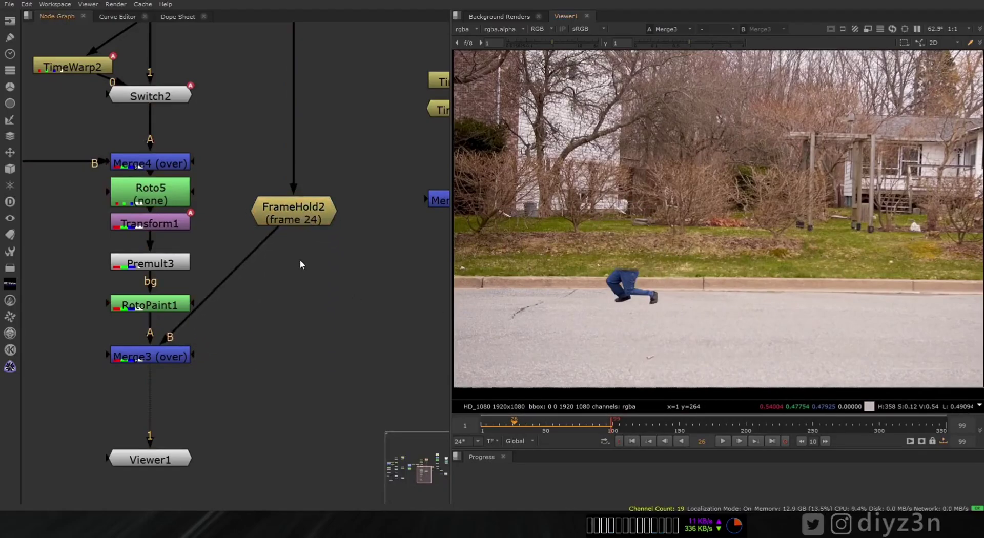
key(Tab)
text(gri)
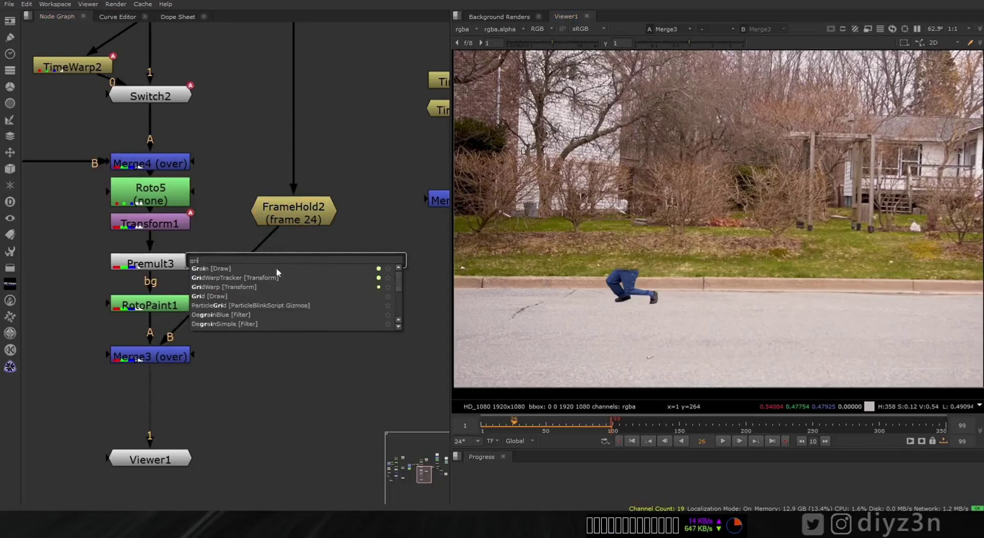
click(227, 276)
drag(286, 265, 307, 300)
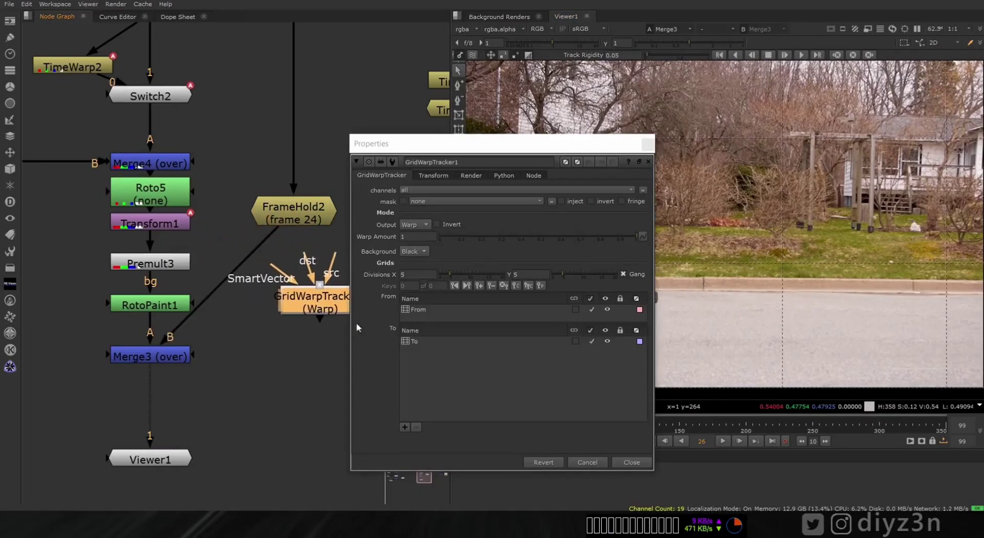
Replace the GridWarpTracker with a GridWarp node inserted between FrameHold2 and Merge3
click(593, 463)
key(Delete)
click(10, 153)
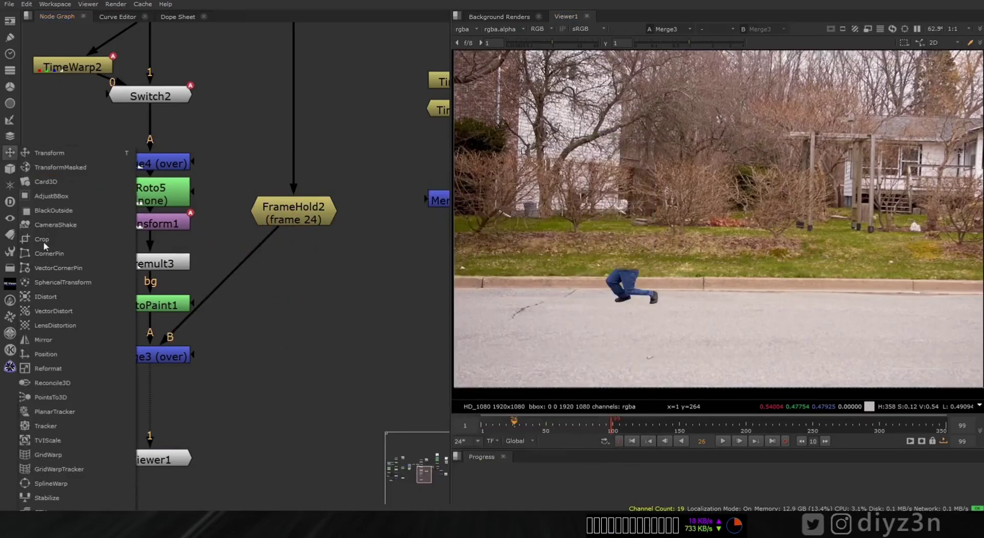
click(76, 455)
drag(345, 288, 287, 362)
drag(539, 172, 308, 123)
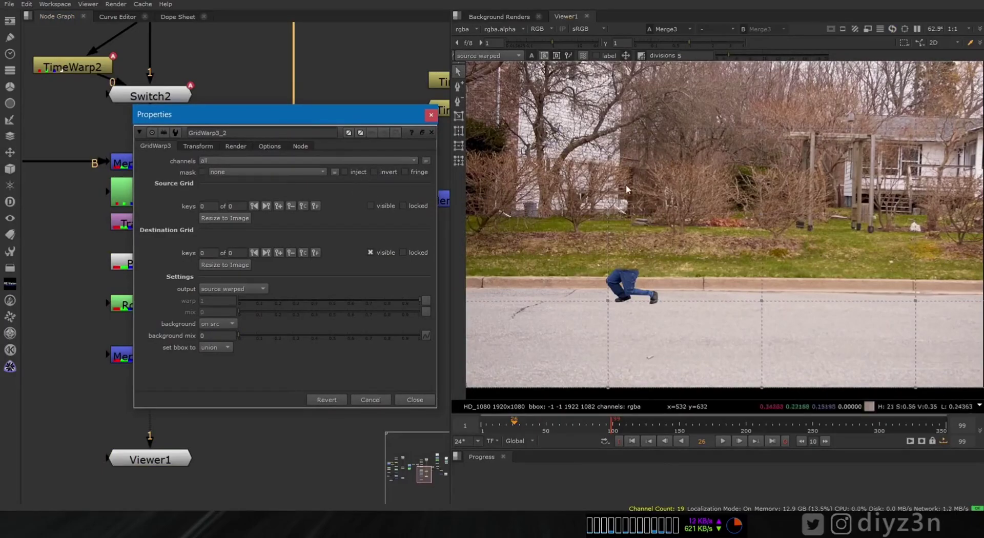
Offset the GridWarp's source transform to x -240, y 6 and pull its inner grid points inward around the man at frame 26
mouse_move(726, 269)
mouse_down()
mouse_move(722, 310)
mouse_move(731, 270)
mouse_up()
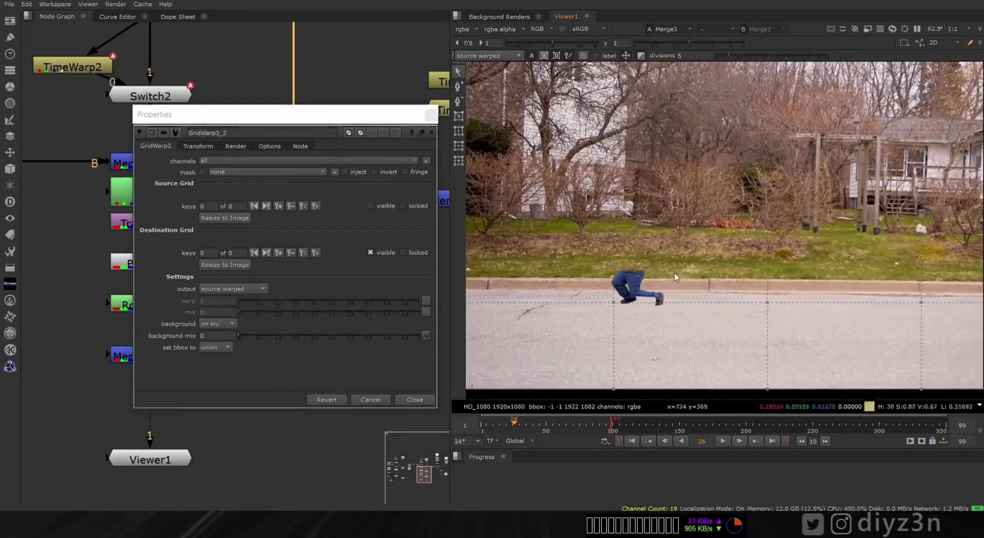
scroll(758, 226, down, 3)
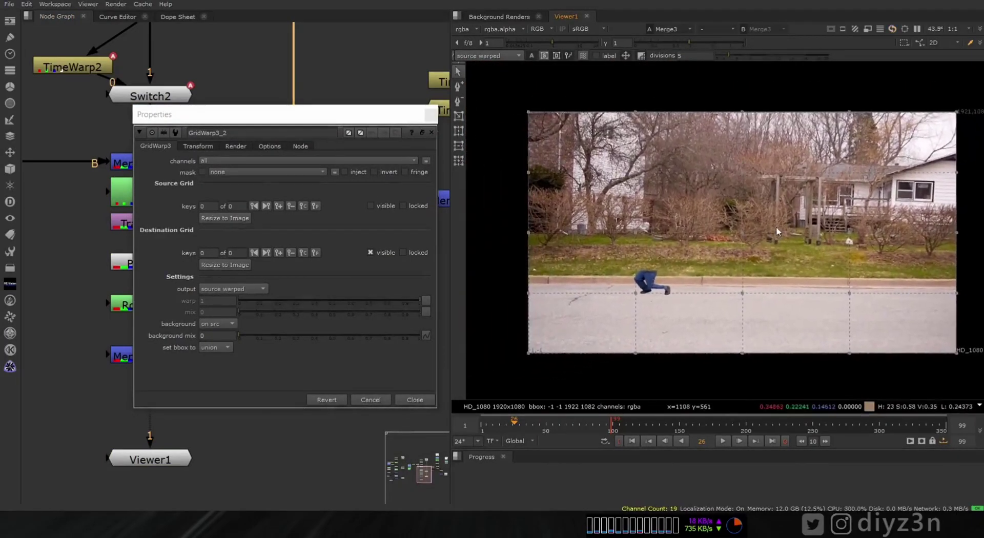
click(198, 146)
drag(743, 232, 689, 231)
scroll(645, 277, up, 1)
scroll(641, 275, up, 5)
drag(527, 184, 573, 214)
drag(526, 311, 595, 308)
drag(751, 312, 712, 288)
drag(750, 185, 727, 216)
scroll(661, 226, down, 5)
scroll(658, 231, up, 6)
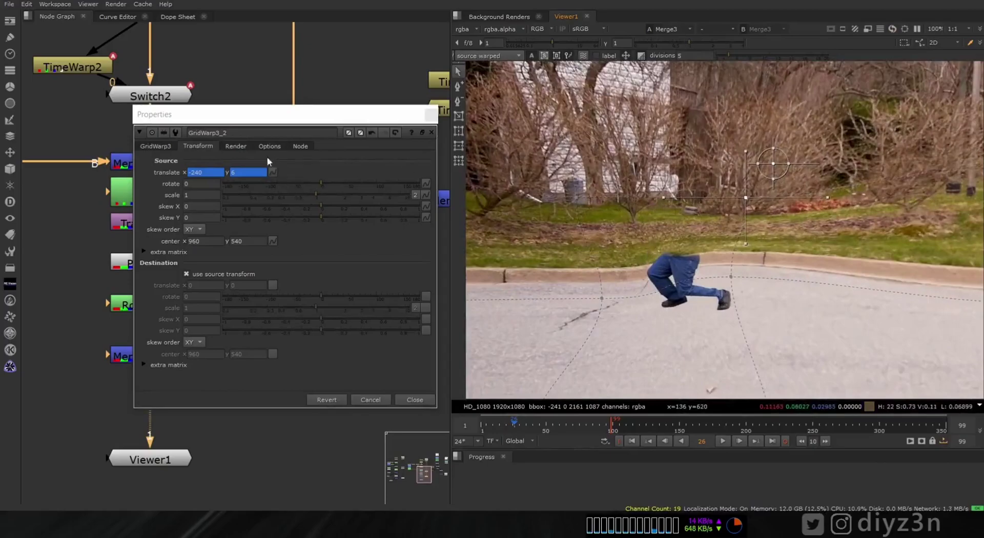
Compare the impulse and sinc4 render filters on the GridWarp and keep sinc4
click(236, 146)
click(220, 173)
click(220, 271)
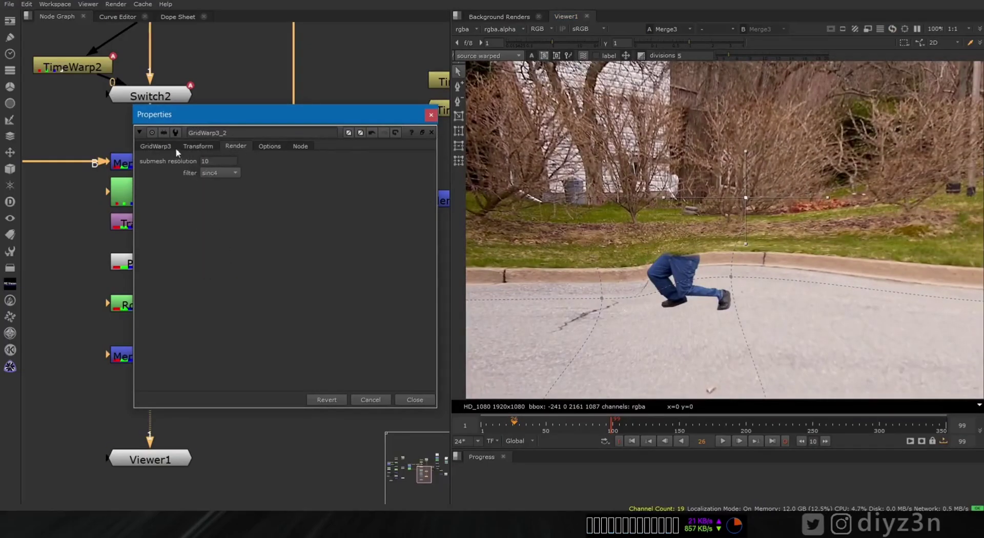
click(213, 177)
click(634, 186)
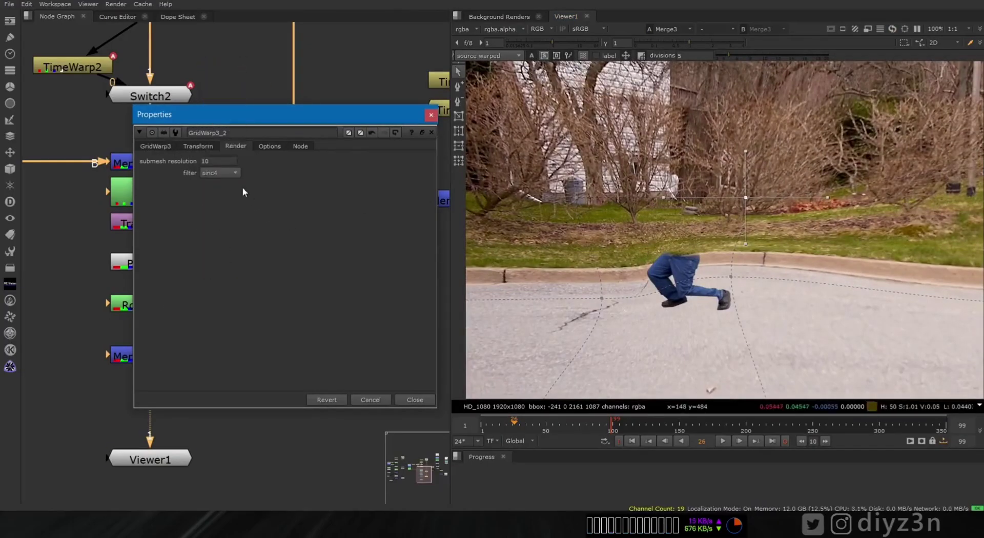
click(226, 173)
click(220, 65)
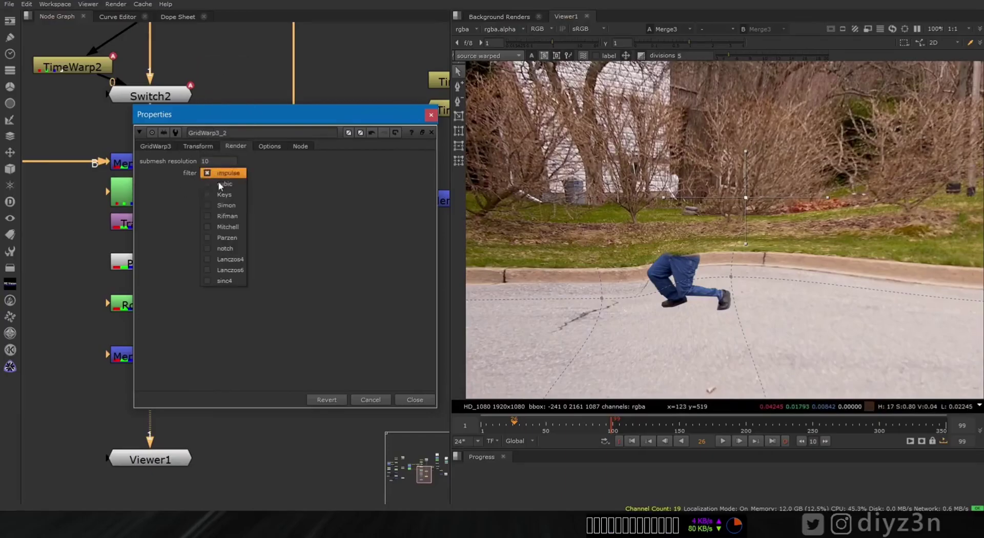
click(224, 281)
click(155, 146)
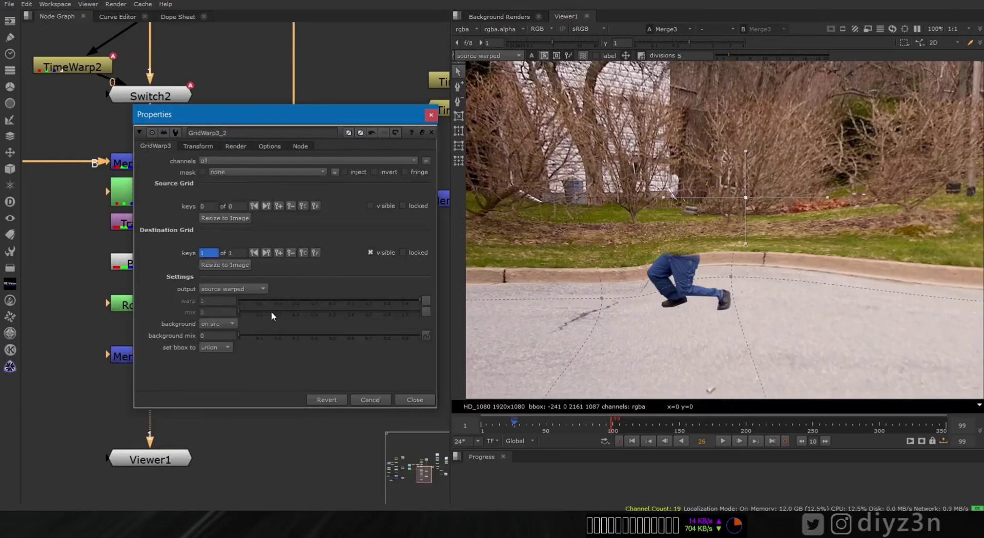
Change the GridWarp output to morph, test the warp amount and bring it back to 1
click(251, 291)
click(242, 301)
drag(418, 301, 446, 313)
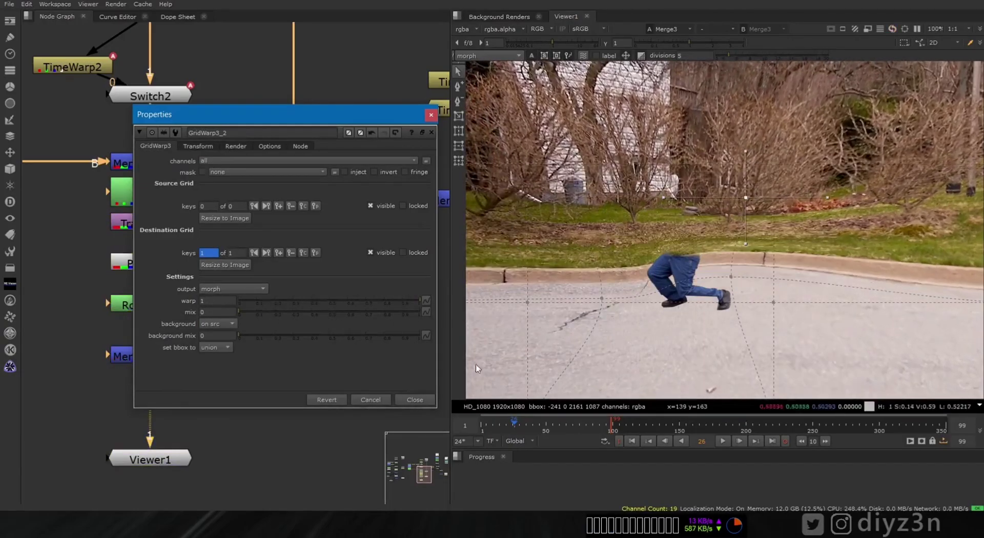
drag(289, 300, 425, 300)
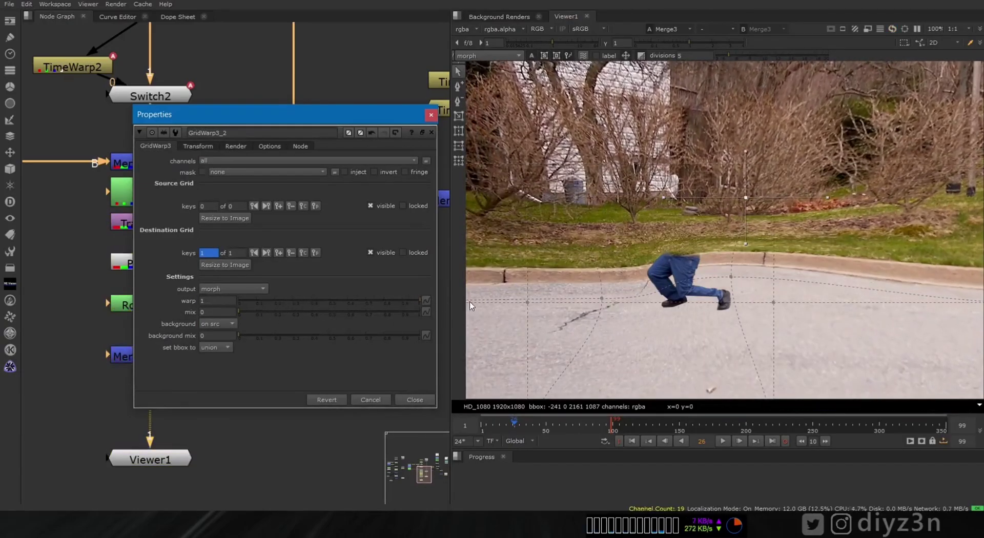
Go back to frame 22, set the GridWarp's warp amount to 0 and keyframe it there
click(665, 441)
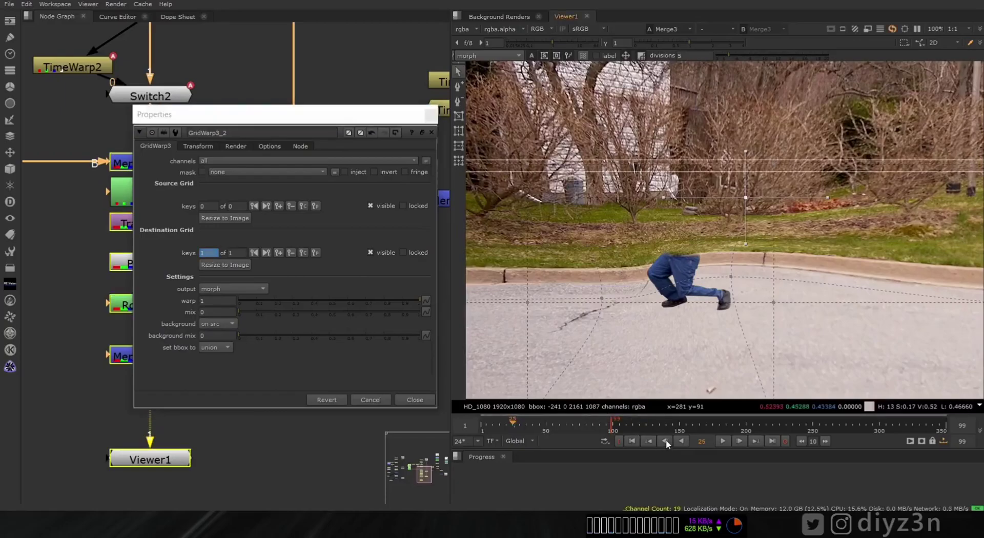
click(665, 441)
click(665, 441)
click(666, 442)
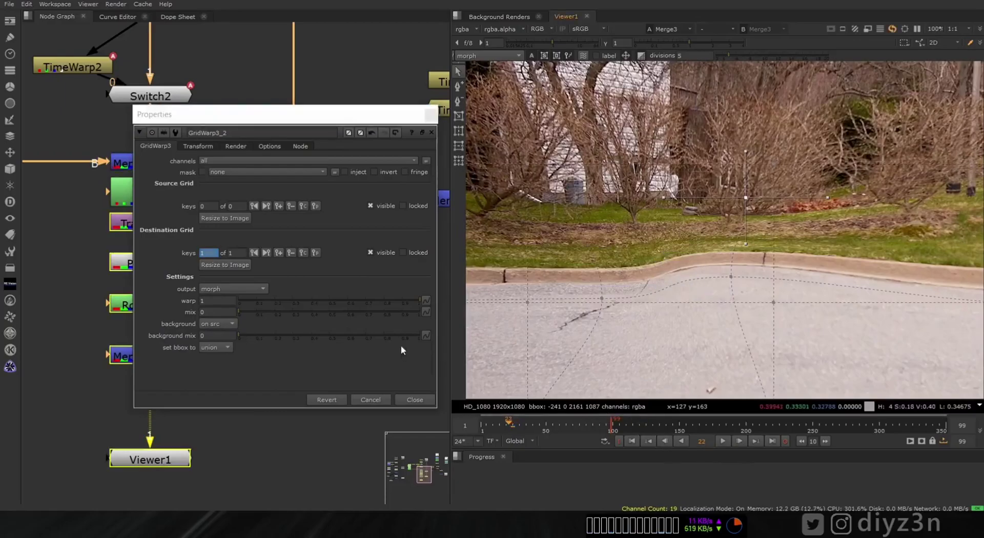
drag(389, 301, 239, 300)
right_click(227, 300)
click(241, 306)
Step forward nine frames through the warp animation, close the GridWarp settings and play back the composite
key(Right)
key(Right)
key(Right)
key(Right)
key(Right)
key(Right)
key(Right)
key(Right)
key(Right)
click(409, 399)
click(723, 442)
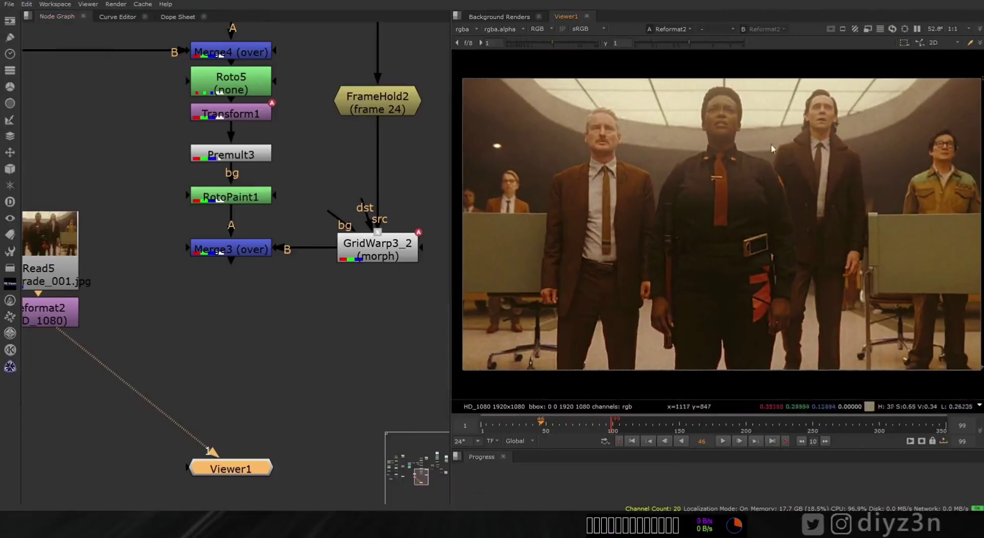
Compare Merge3 with the reference still in the viewer, and add a MatchGrade node with Merge3 as source and Reformat2 as target
ctrl+shift+click(217, 252)
ctrl+shift+click(65, 323)
ctrl+shift+click(263, 251)
scroll(687, 236, up, 2)
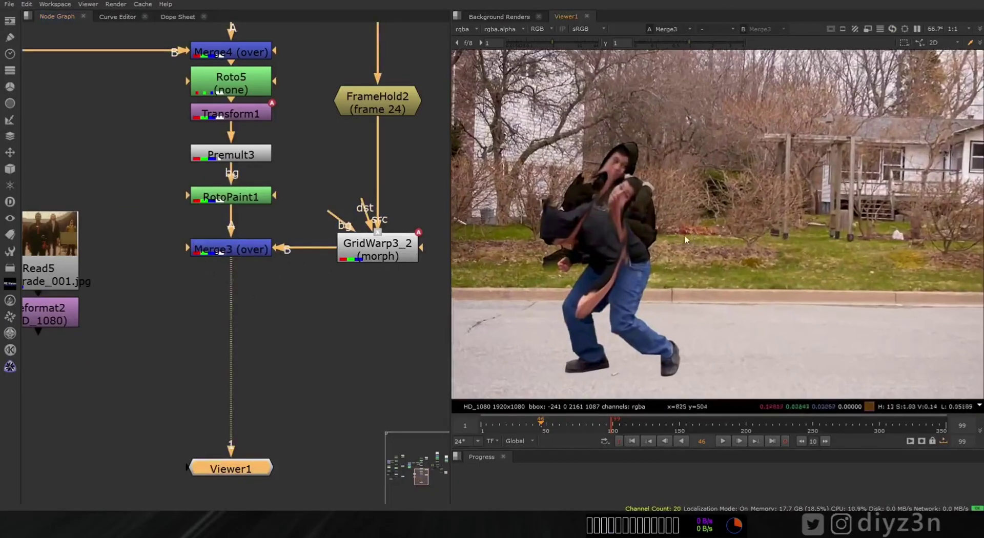
click(10, 88)
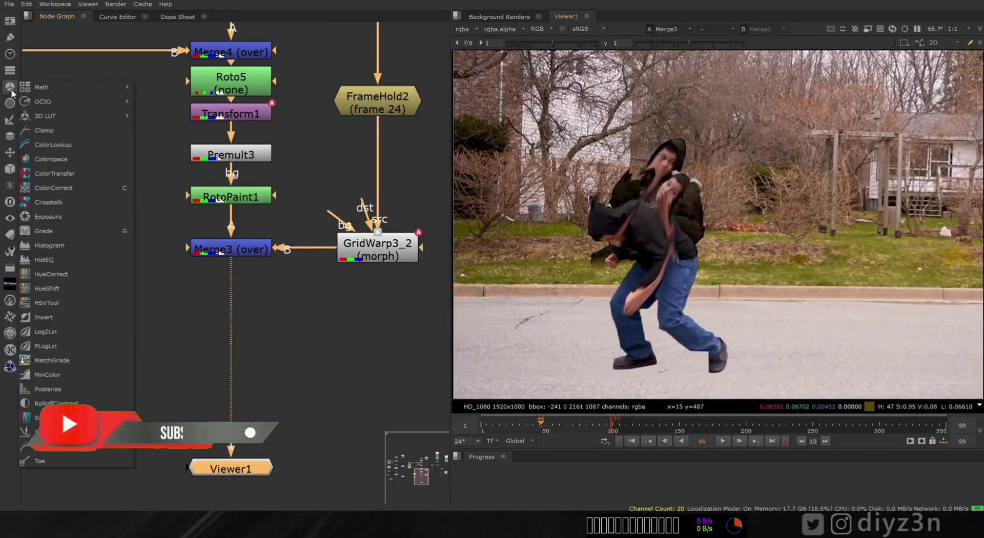
click(78, 361)
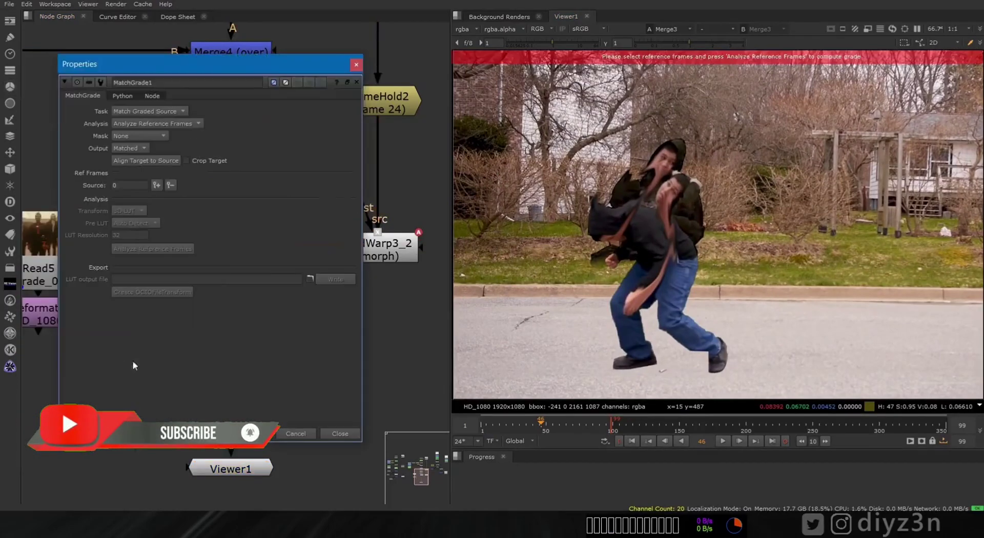
click(340, 433)
drag(239, 276, 212, 403)
drag(180, 362, 116, 331)
drag(233, 365, 263, 257)
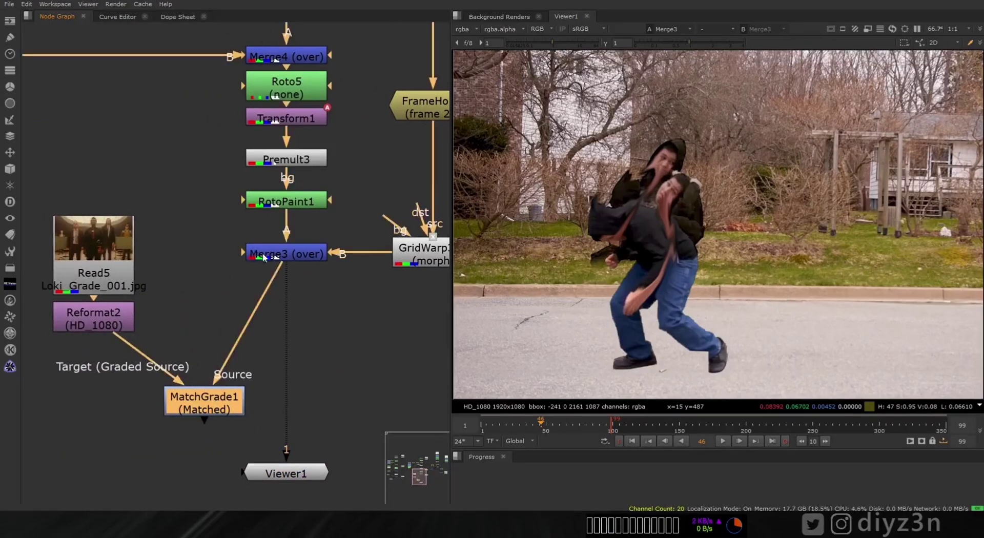
Insert a FrameHold node at frame 46 between Merge3 and the MatchGrade source input
click(82, 266)
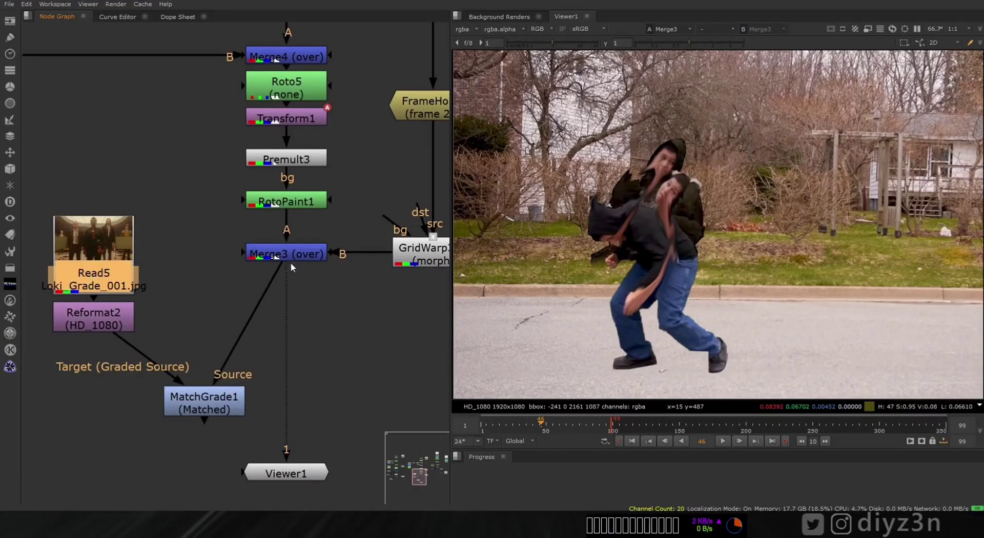
click(218, 309)
key(Tab)
text(hold)
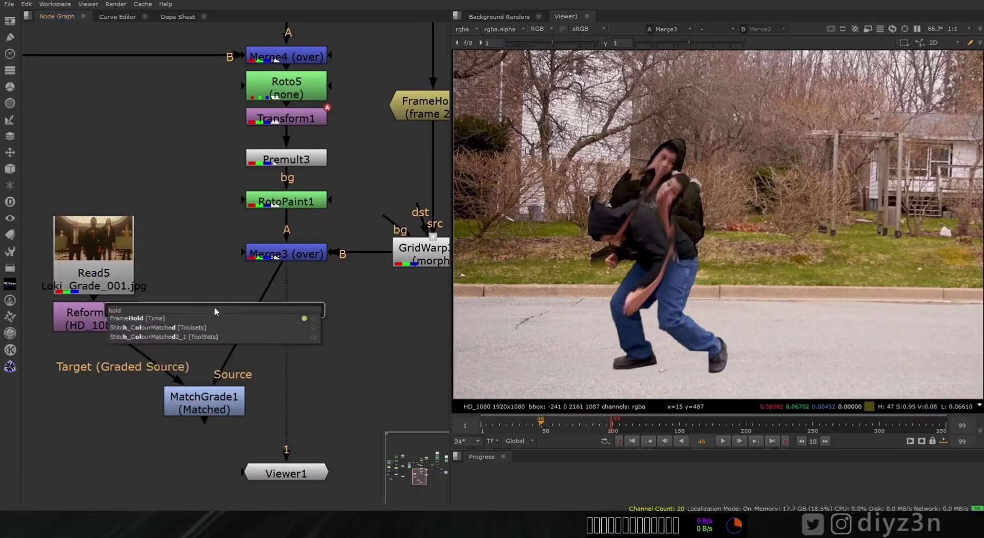
key(Return)
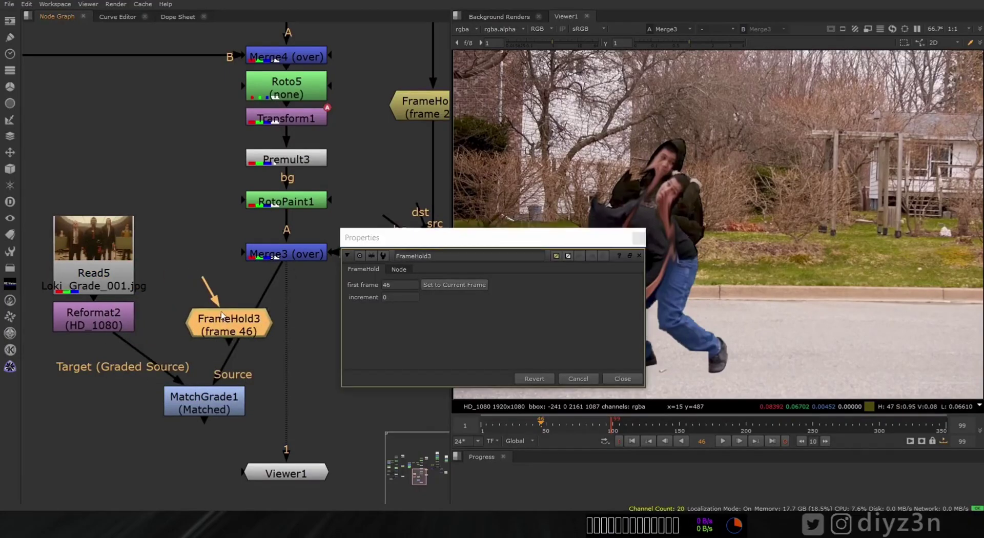
drag(204, 314, 196, 305)
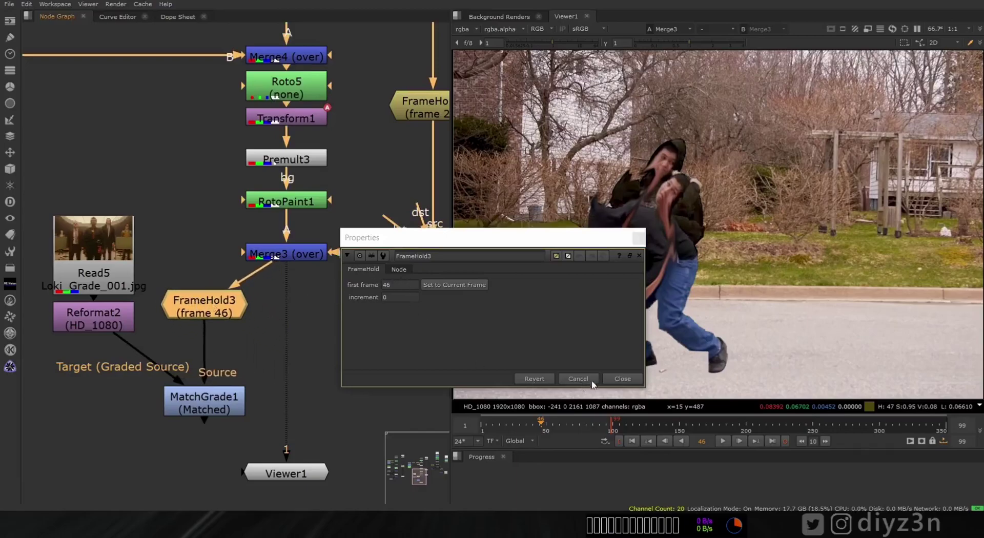
click(606, 379)
View MatchGrade1 and set its task to Match Different Clip
click(203, 404)
key(1)
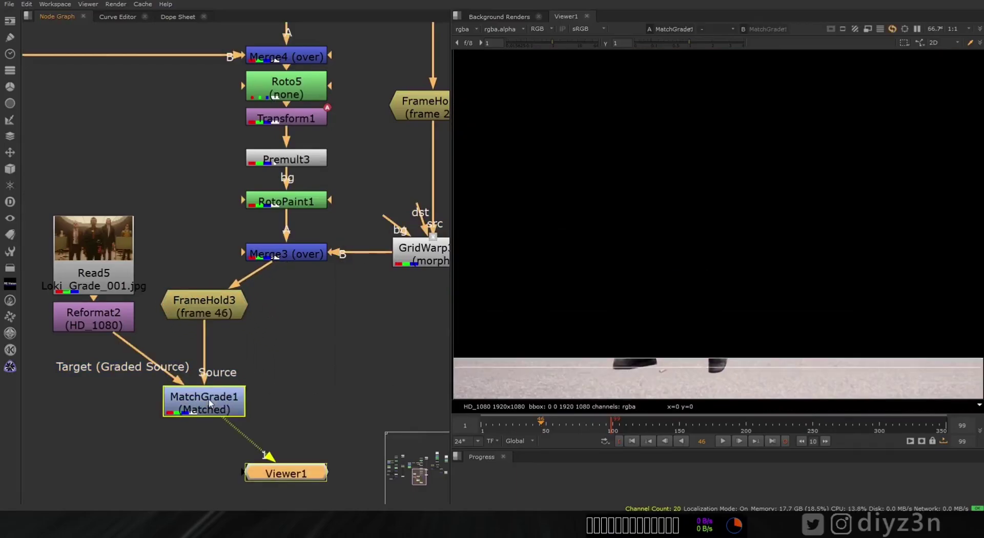
double_click(224, 402)
click(135, 111)
click(134, 124)
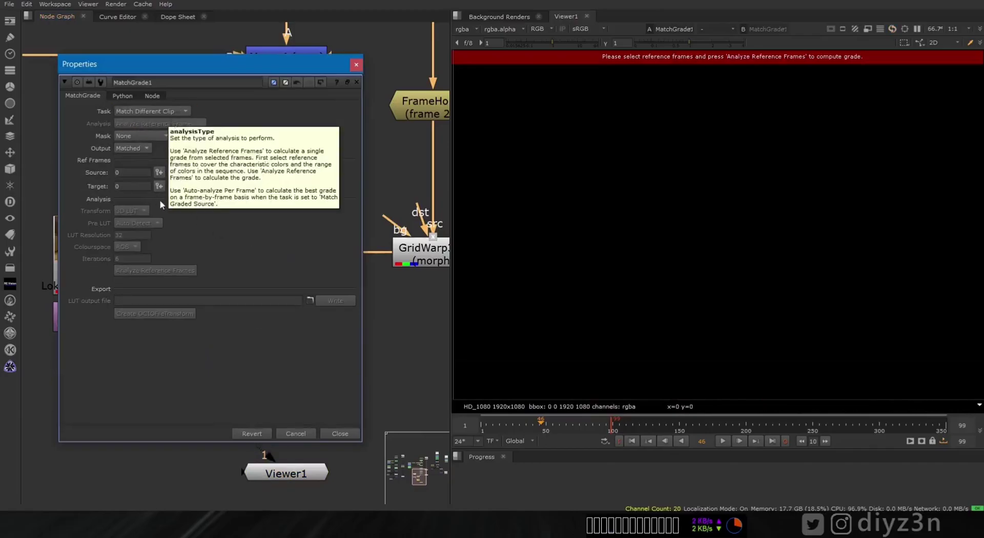
Set source reference frame 46 and target reference frame 1 in MatchGrade1 and analyze the reference frames
click(160, 173)
drag(277, 64, 410, 72)
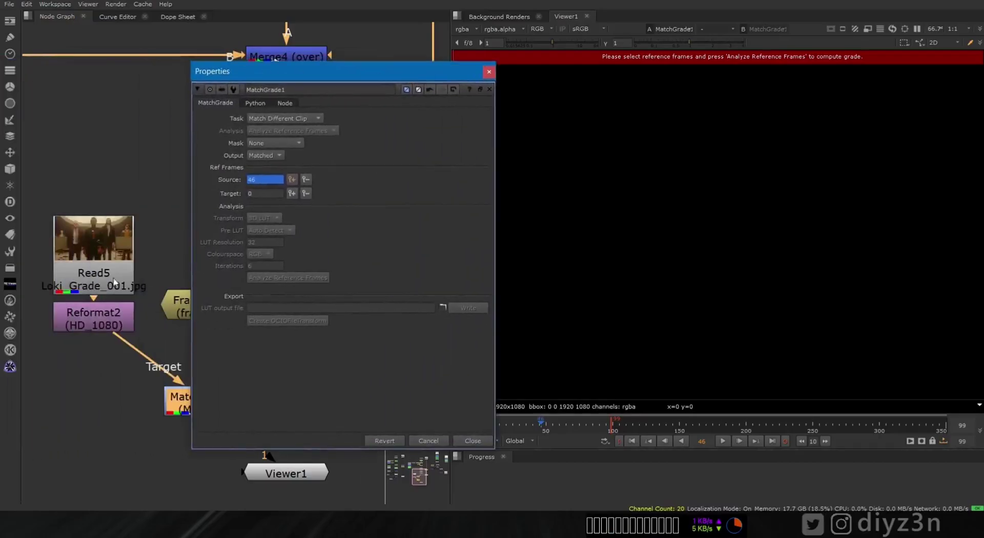
click(290, 198)
click(592, 267)
click(291, 193)
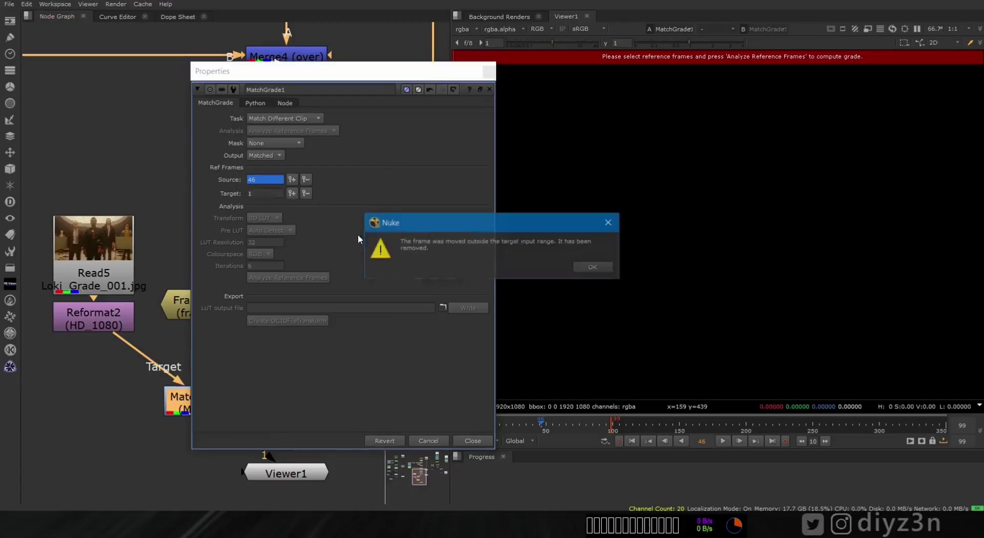
click(592, 267)
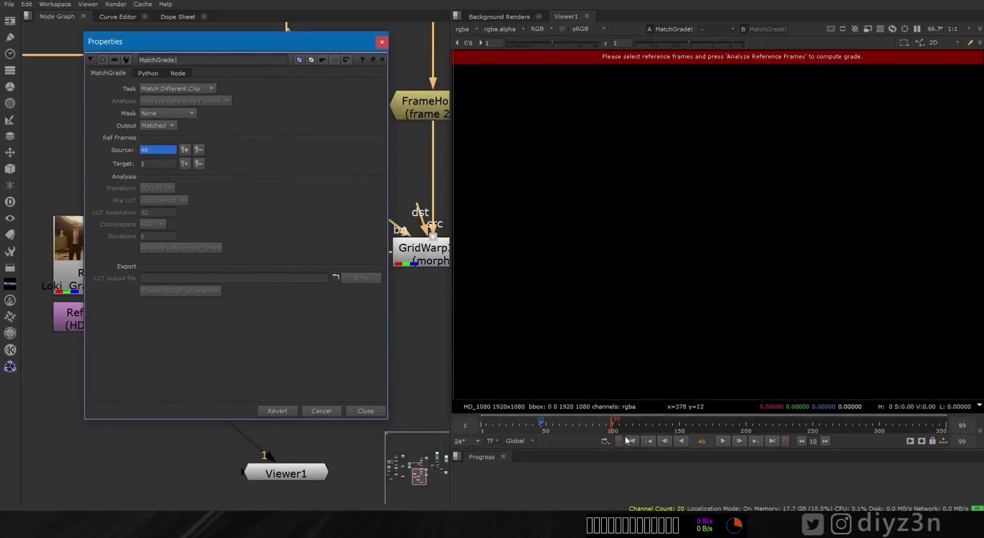
click(631, 441)
click(185, 164)
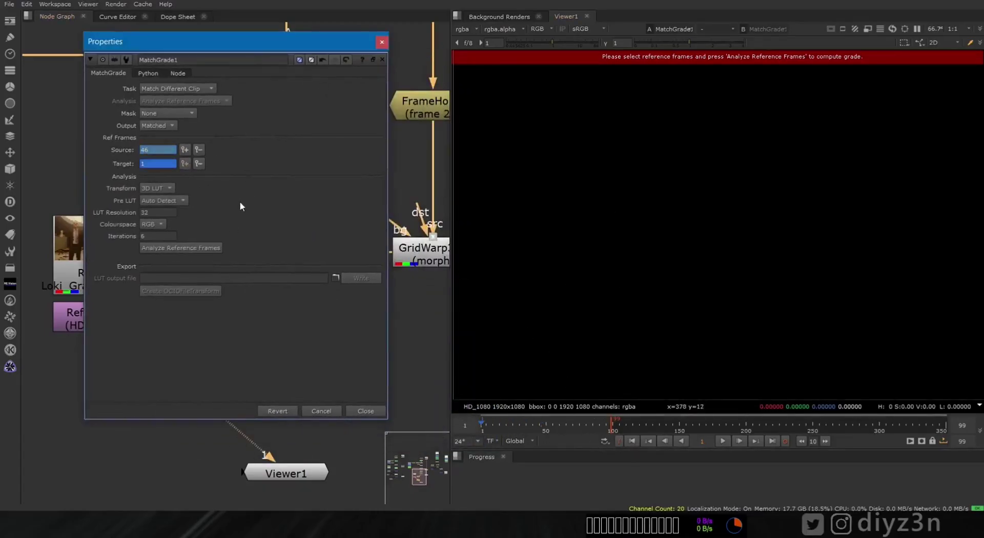
click(186, 248)
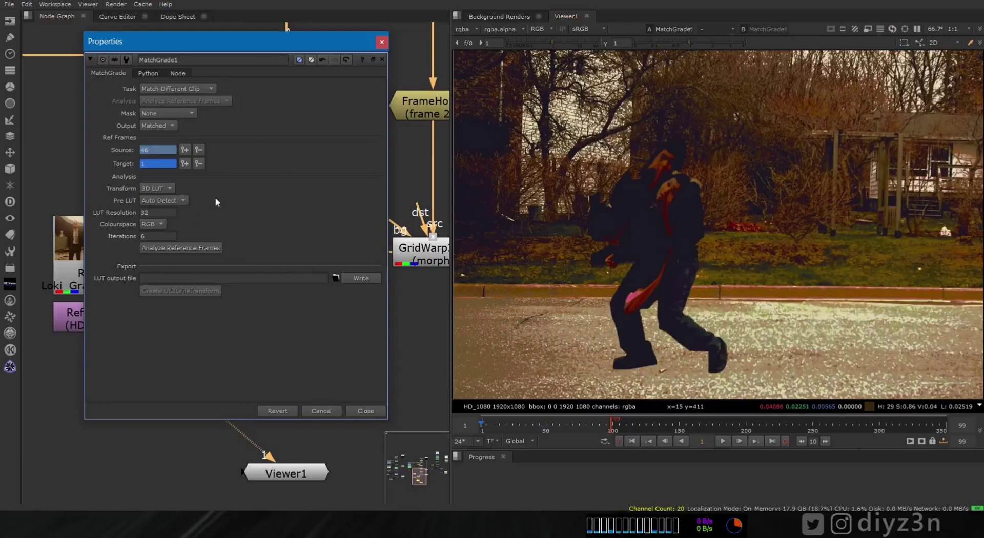
Switch MatchGrade1's transform to CDL with 10 iterations and LUT resolution 64, and reanalyze the reference frames
click(157, 188)
click(162, 191)
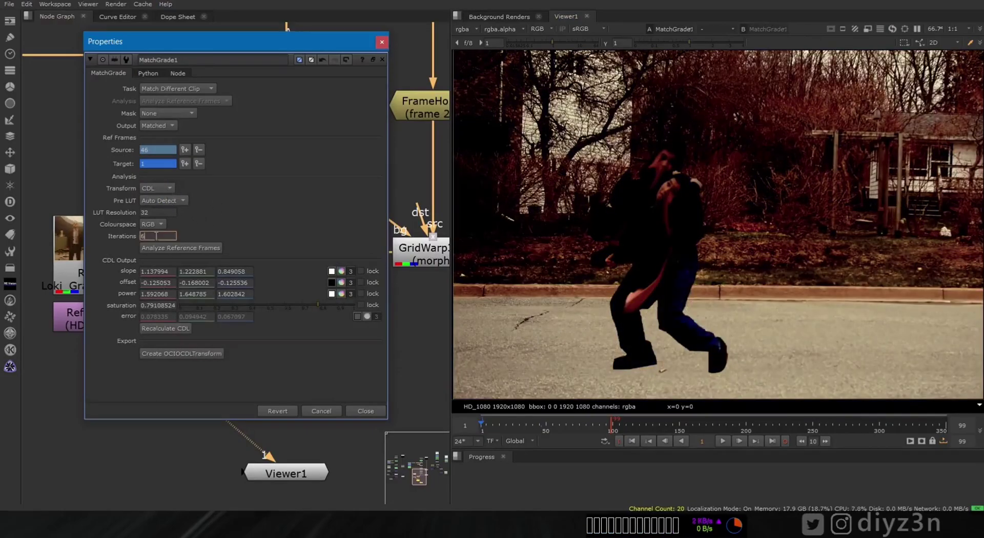
double_click(159, 212)
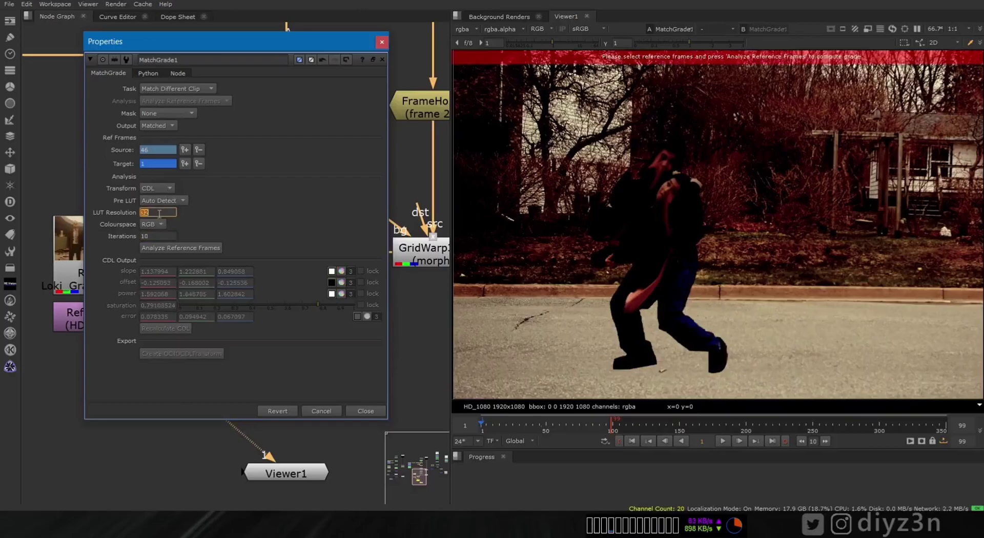
text(56)
click(165, 250)
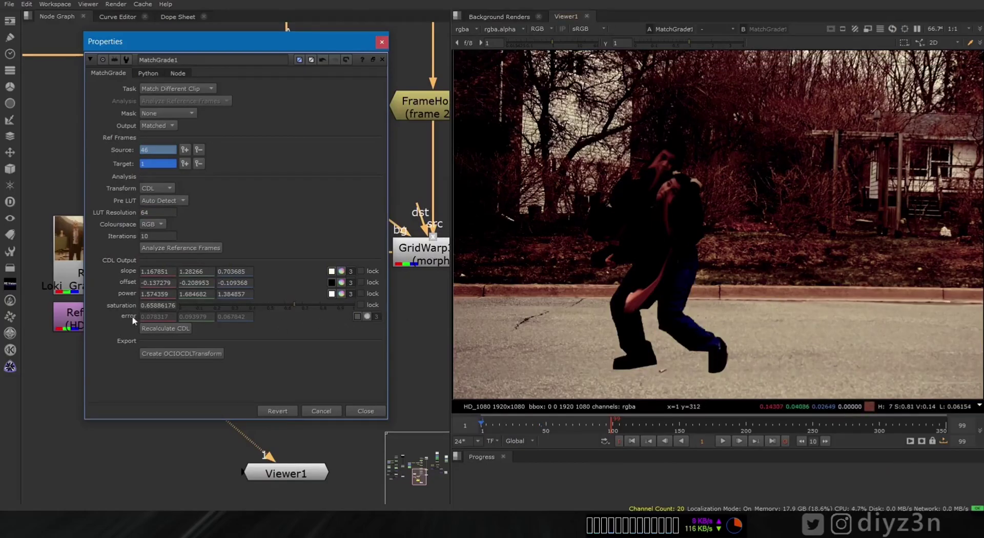
Change MatchGrade1's colourspace to LAB and reanalyze the reference frames
click(161, 224)
click(159, 234)
click(165, 248)
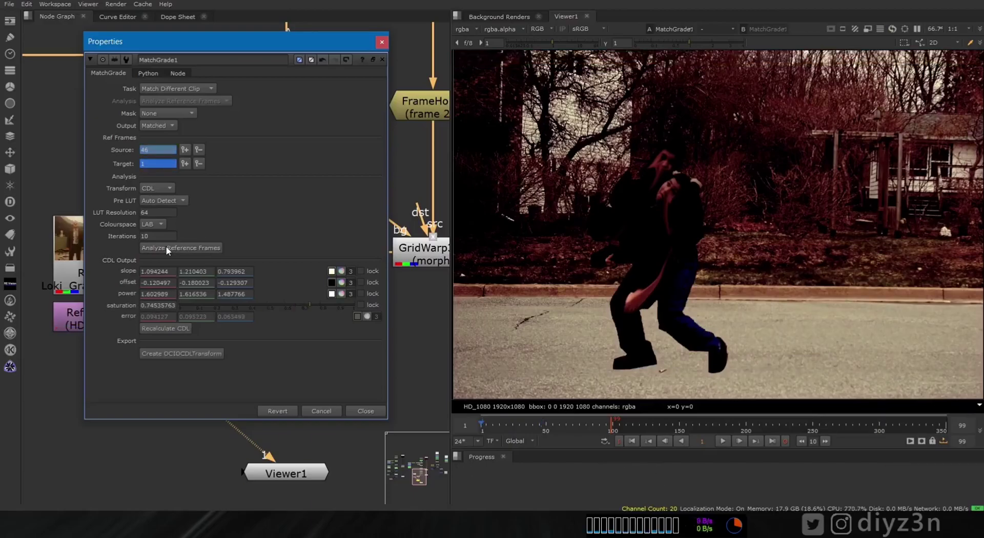
Set the Pre LUT to Logarithmic, reanalyze the reference frames and collapse the CDL power channels into a single value
click(162, 199)
click(164, 216)
click(161, 249)
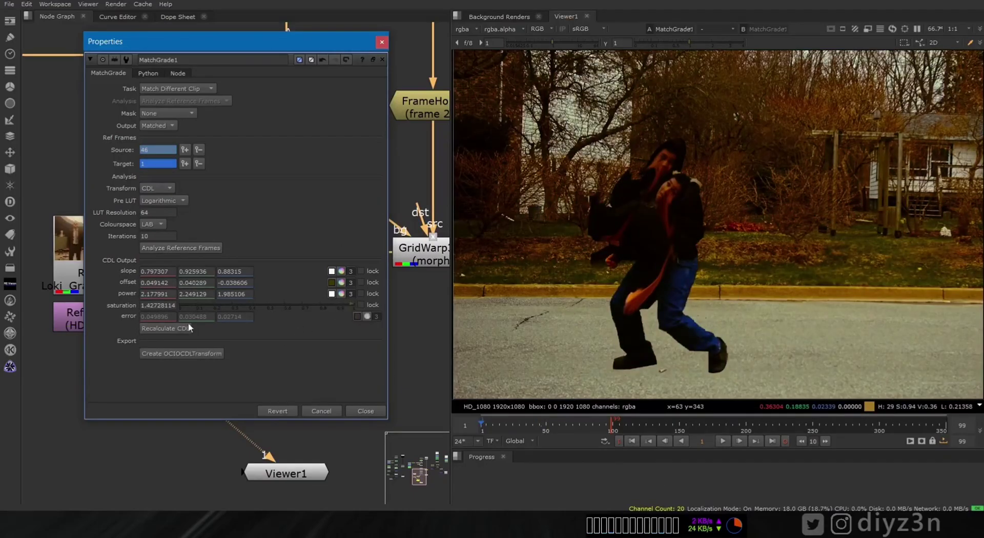
click(350, 294)
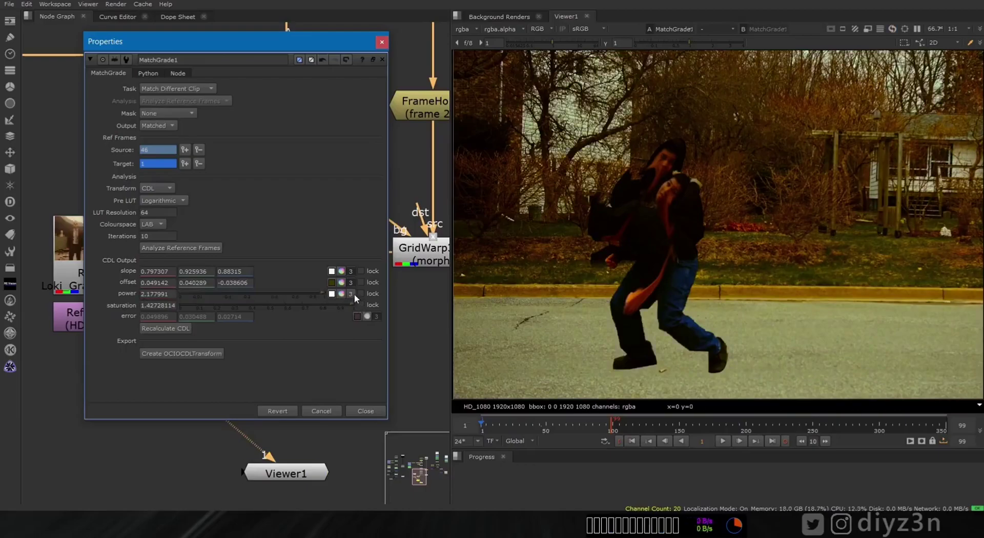
Split MatchGrade1's CDL power into separate channels, reanalyze the reference frames, and set power to 1.053993, 1.069471 and 0.876536
click(353, 293)
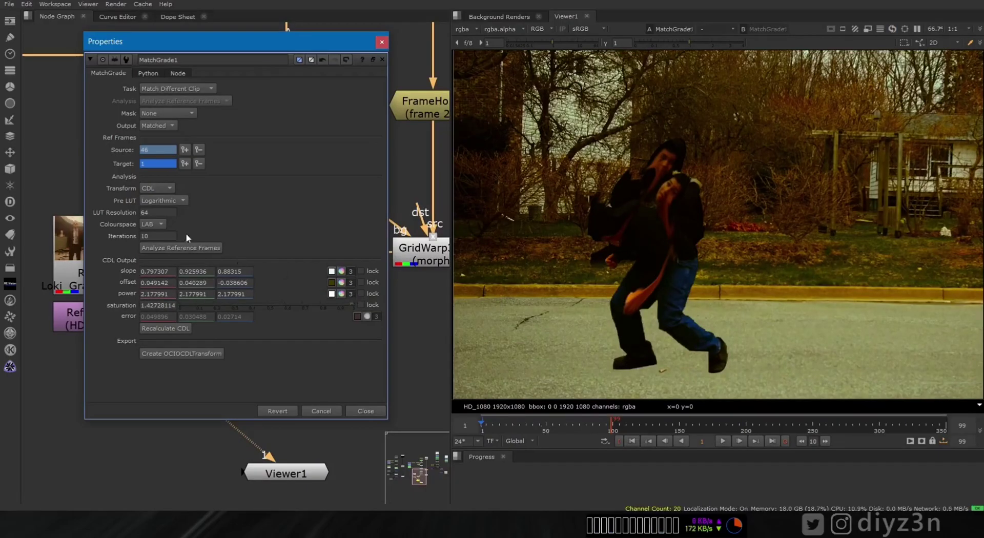
click(164, 249)
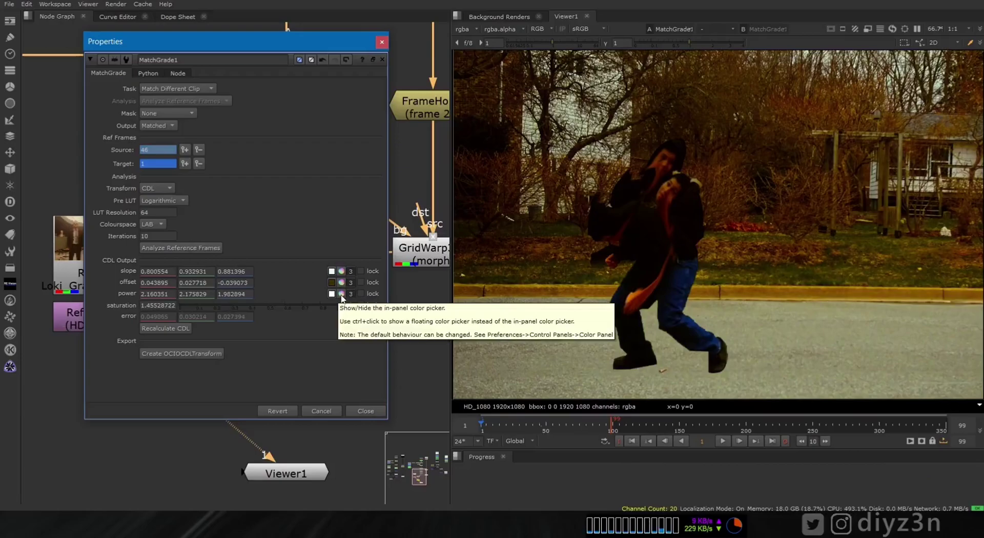
click(342, 294)
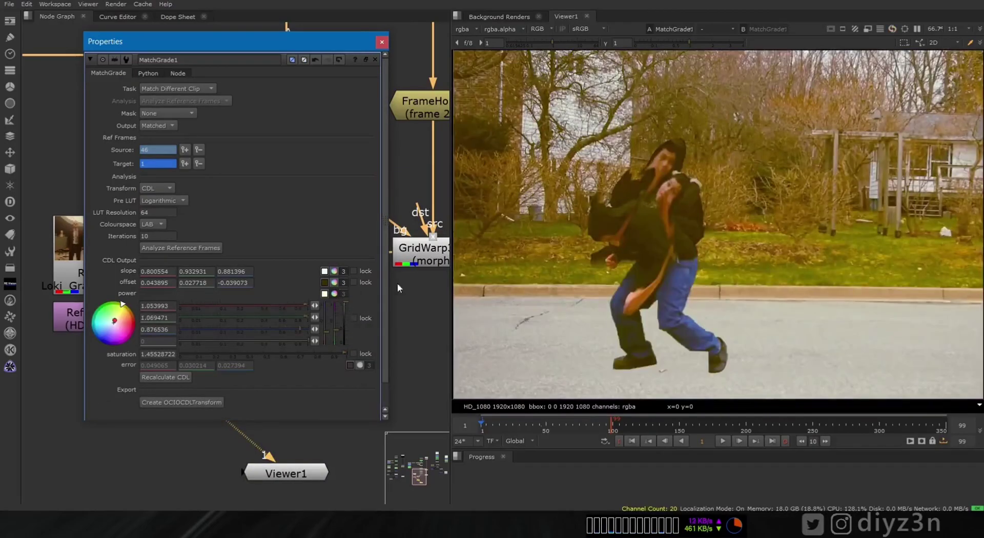
scroll(370, 375, down, 2)
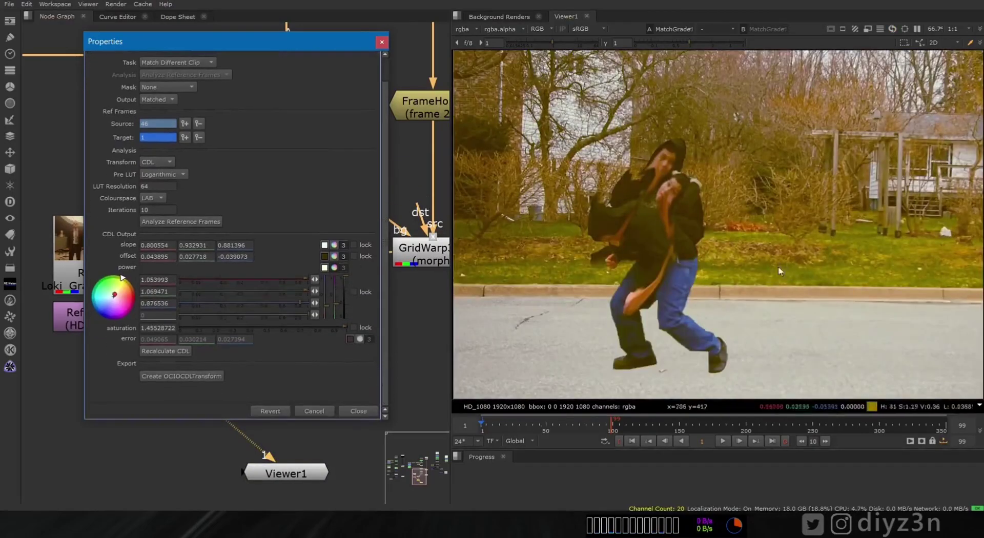
Export MatchGrade1's CDL as an OCIOCDLTransform node, insert it below Merge3, and tidy MatchGrade1 beneath FrameHold3
click(156, 377)
click(371, 410)
drag(219, 341, 343, 345)
drag(318, 326, 277, 324)
drag(497, 428, 515, 428)
drag(216, 308, 205, 255)
drag(197, 407, 187, 332)
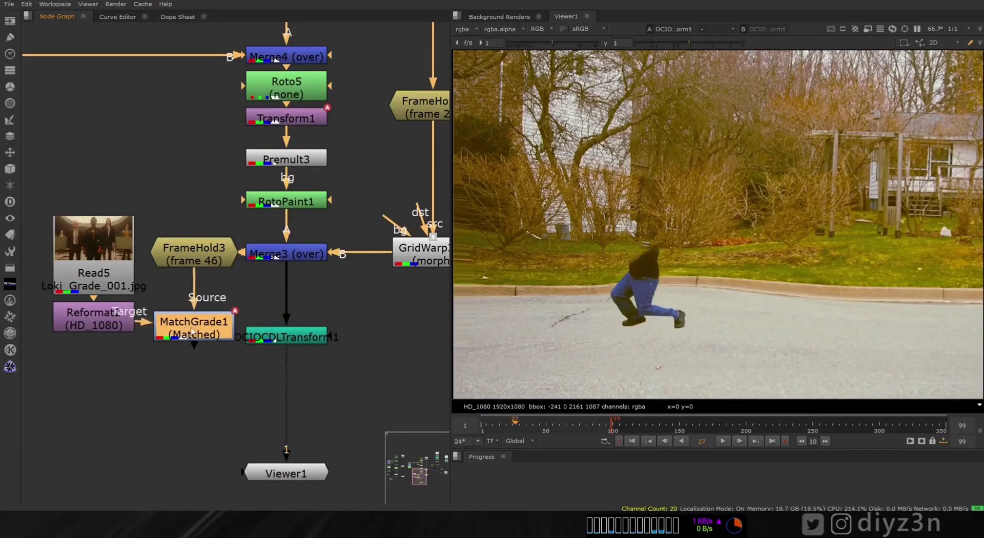
Add a Grade node after OCIOCDLTransform1 with gamma 0.82 and whitepoint 0.84, judging the look around frame 45
click(286, 332)
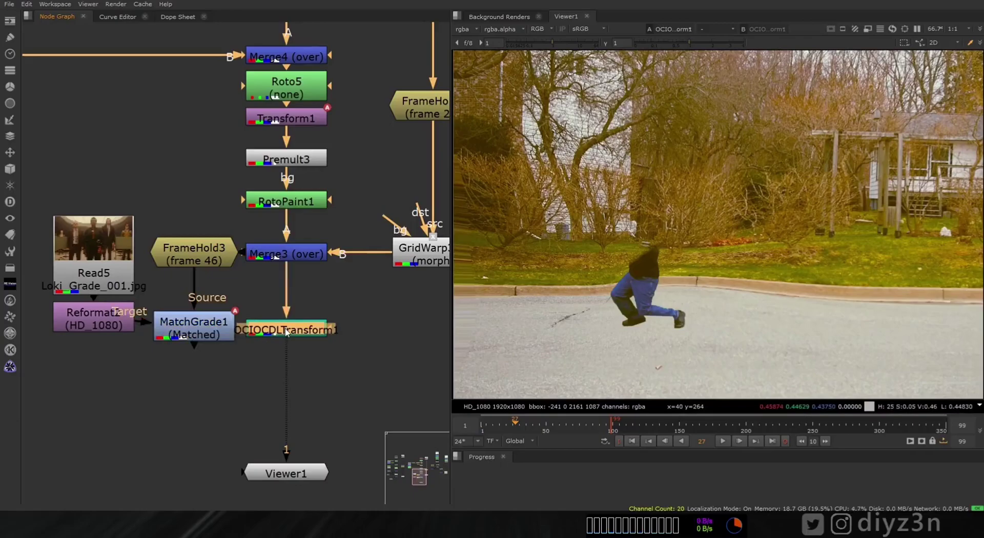
key(g)
drag(345, 255, 329, 259)
click(530, 425)
drag(530, 426, 539, 426)
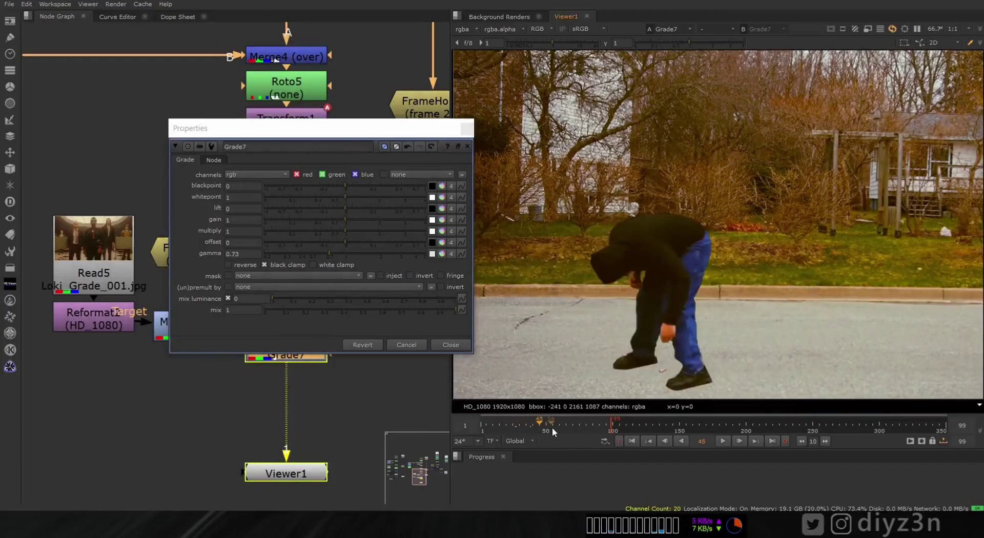
click(335, 254)
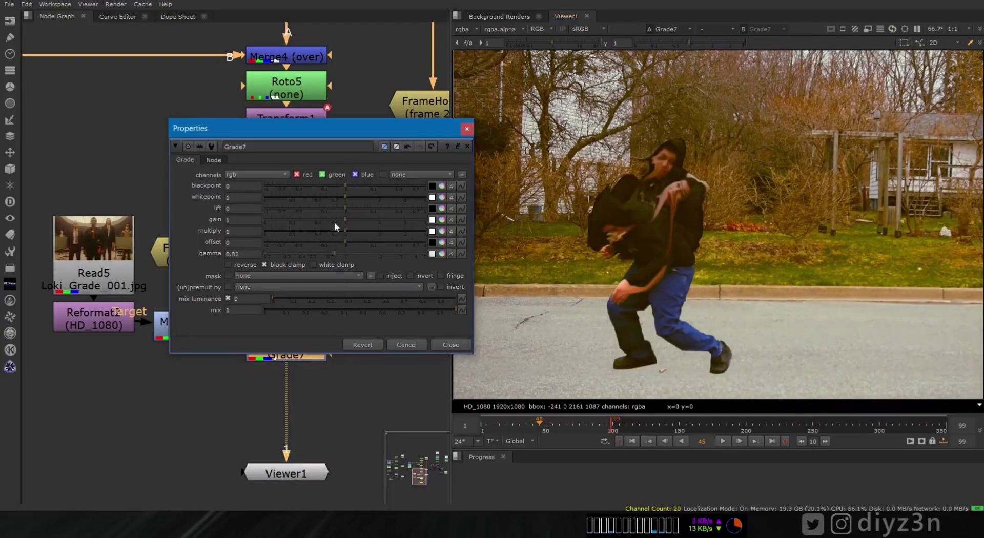
drag(344, 201, 333, 195)
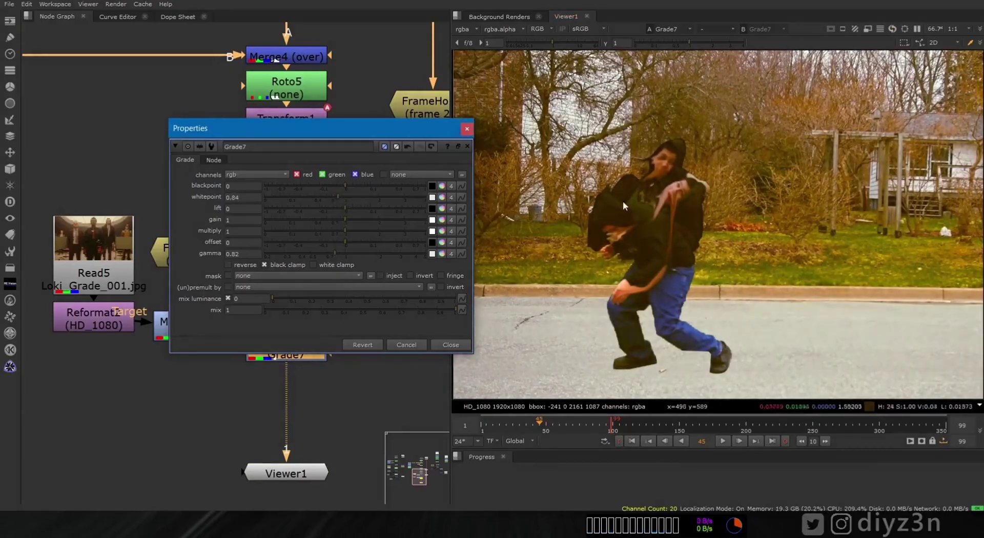
scroll(638, 207, up, 1)
scroll(670, 206, down, 1)
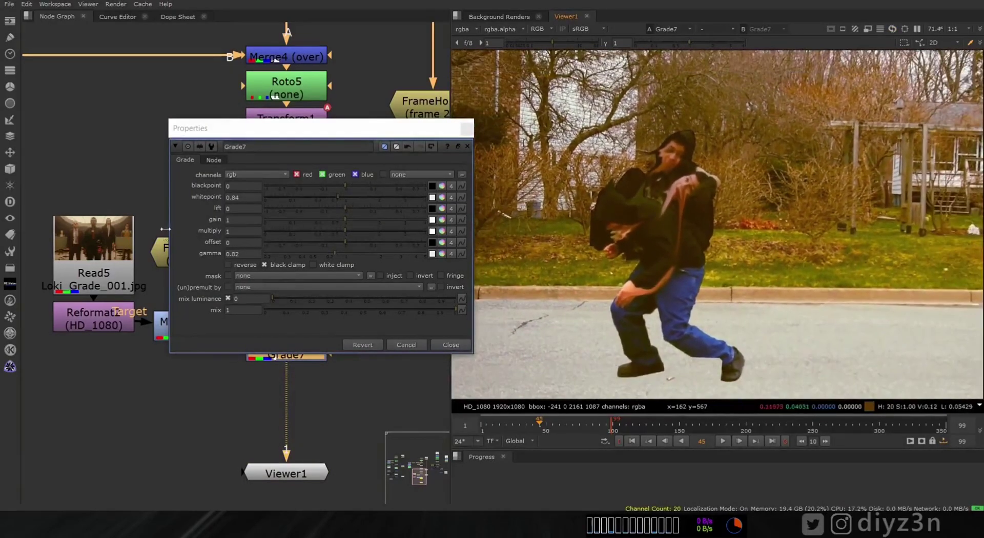
Close the Grade7 properties and view Reformat2's Loki reference still for comparison with the graded shot
click(93, 322)
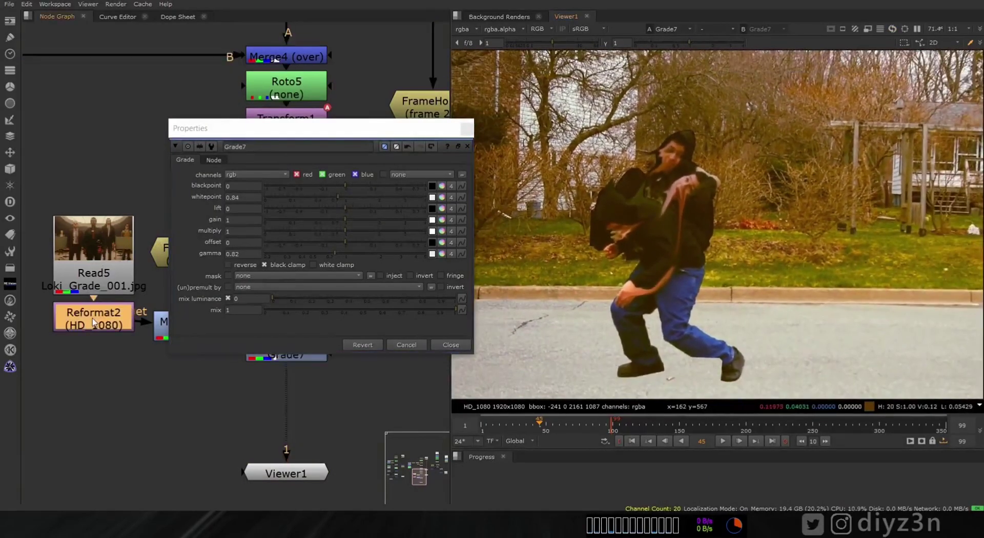
click(445, 344)
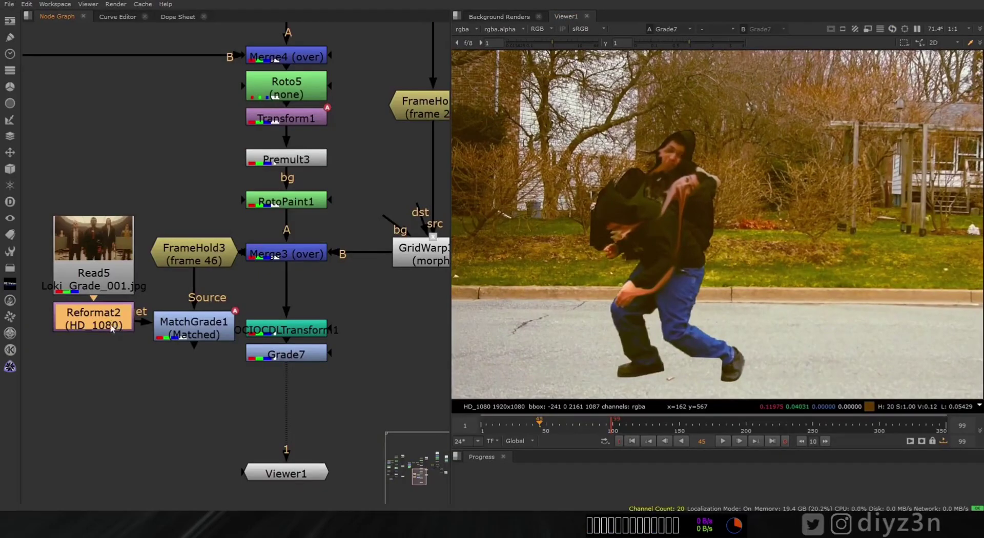
click(293, 359)
click(82, 324)
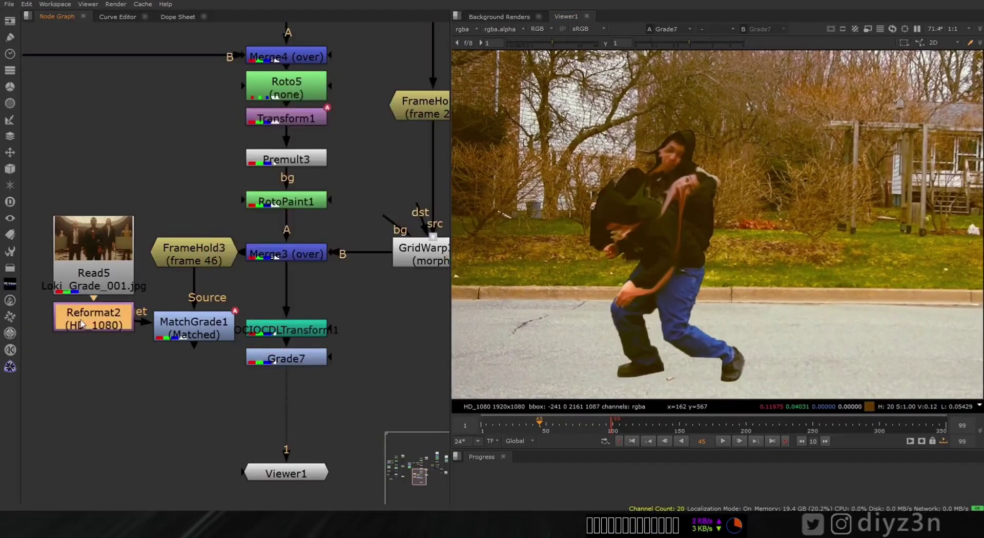
key(1)
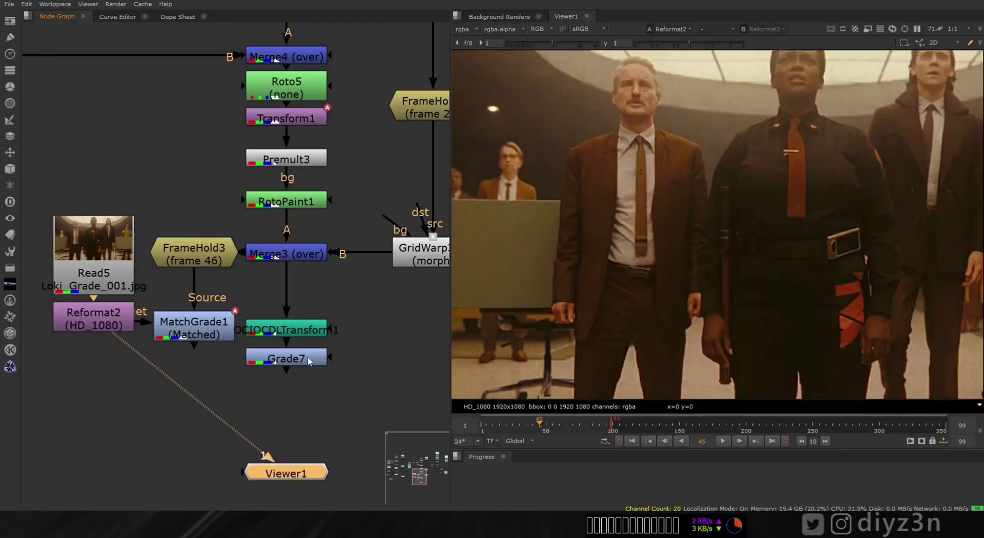